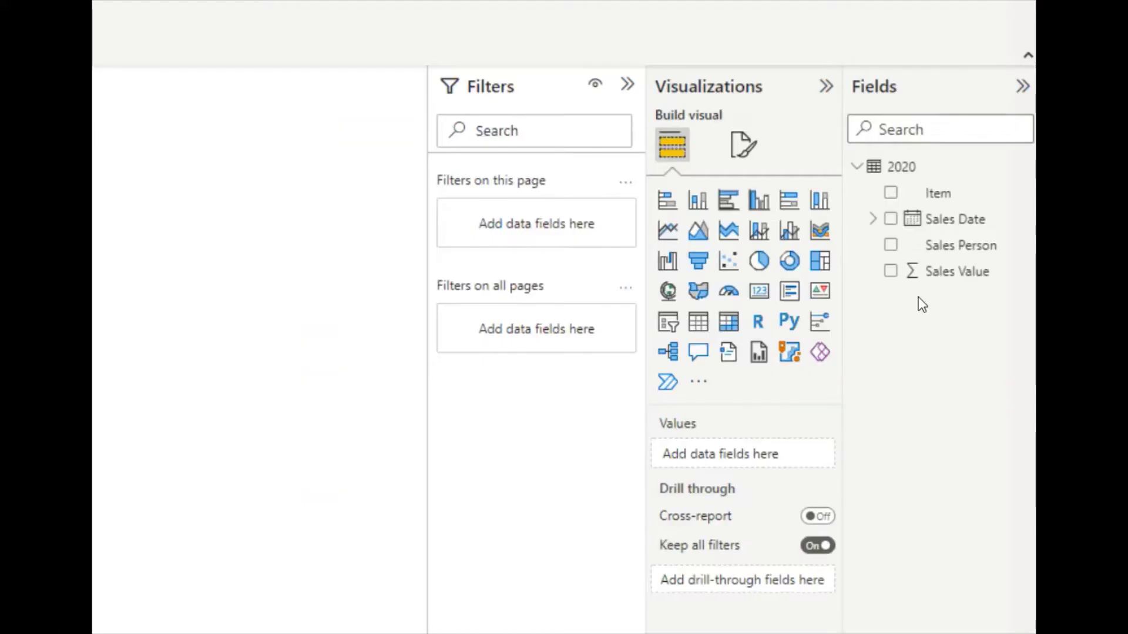
Start a new measure on the 2020 table named This_Year_YTD_Profit.
right_click(908, 169)
key(Escape)
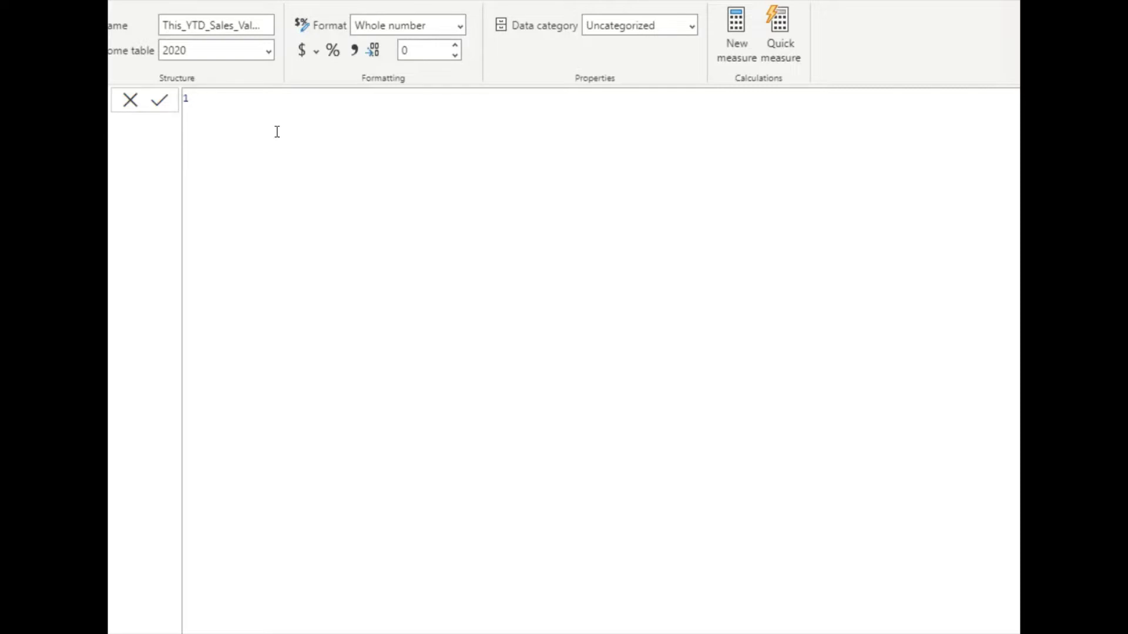
text(This)
text(_Year_)
text(TY)
text(TD)
key(BackSpace)
key(BackSpace)
key(BackSpace)
key(BackSpace)
text(YTD_Profit)
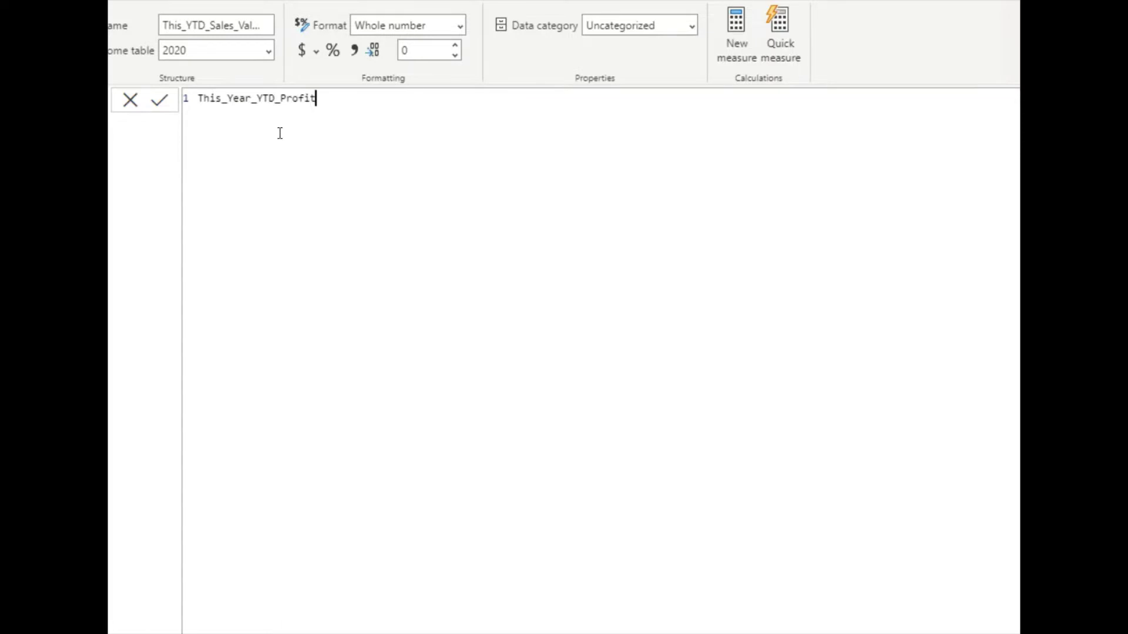
text( = S)
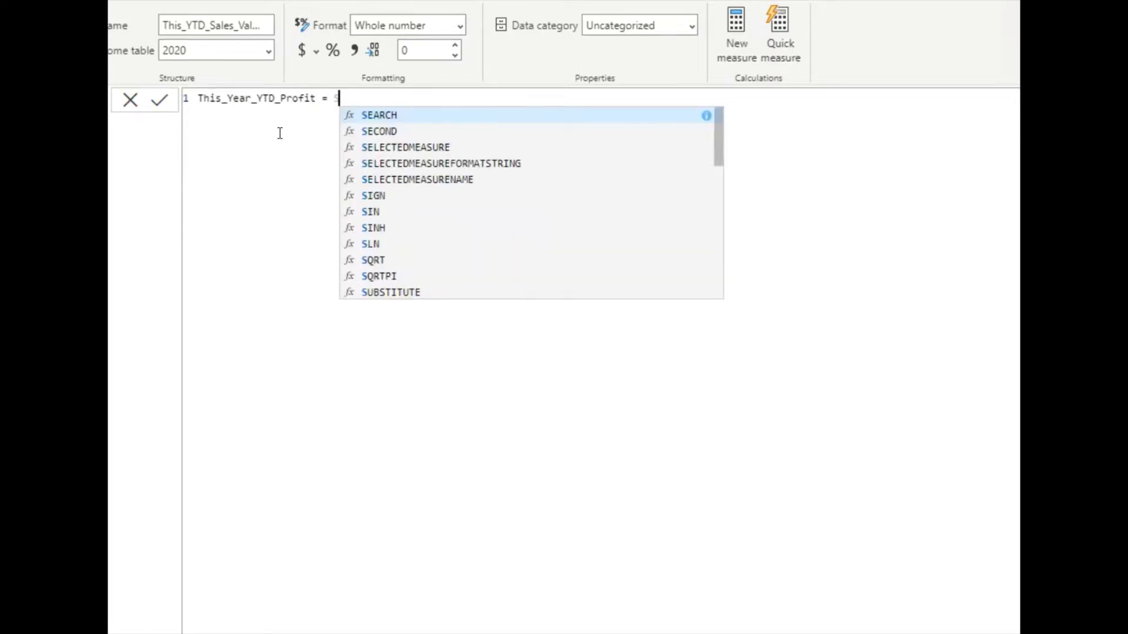
Begin its formula with CALCULATE(SUM('2020'[Sales Value]), FILTER( using autocomplete.
key(BackSpace)
text(CAL)
key(Tab)
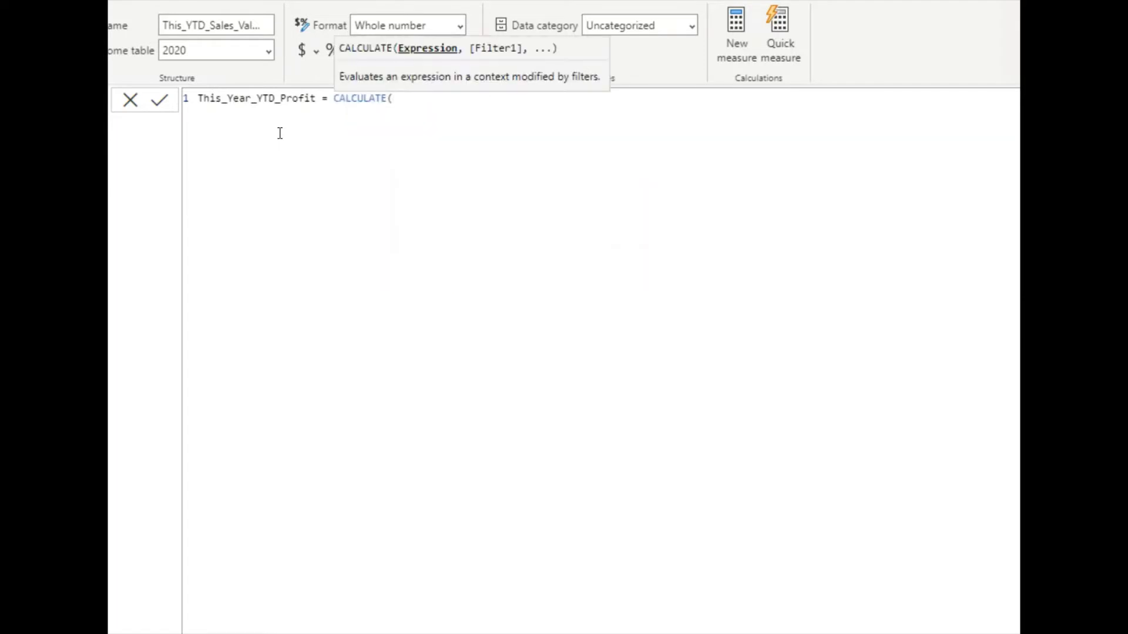
text(SUM)
key(Tab)
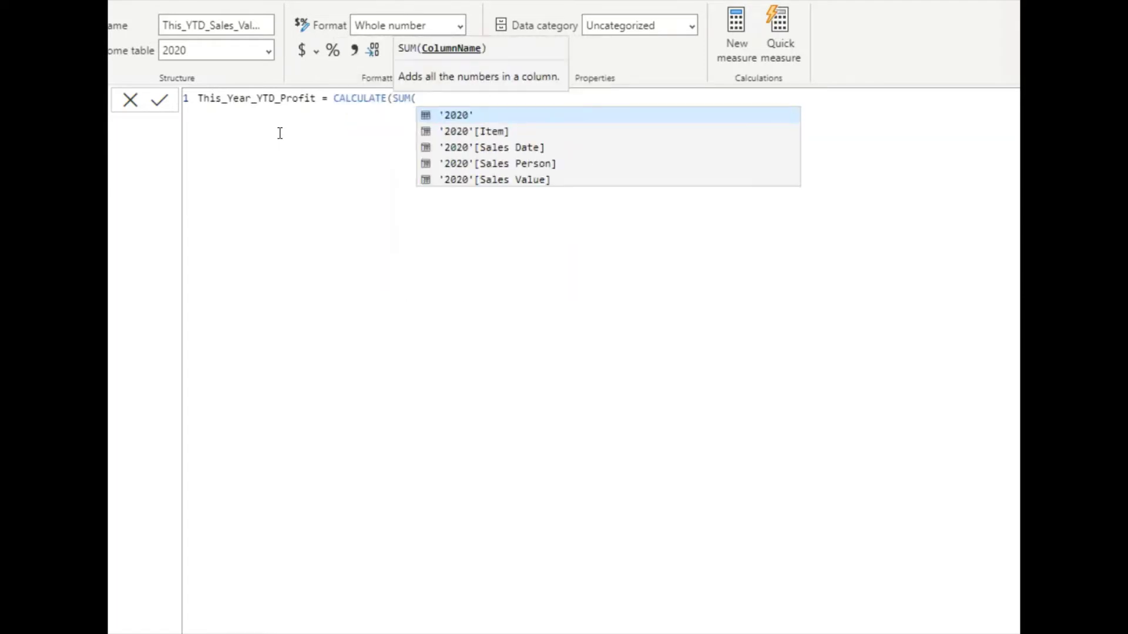
key(Down)
key(Down)
key(Down)
key(Down)
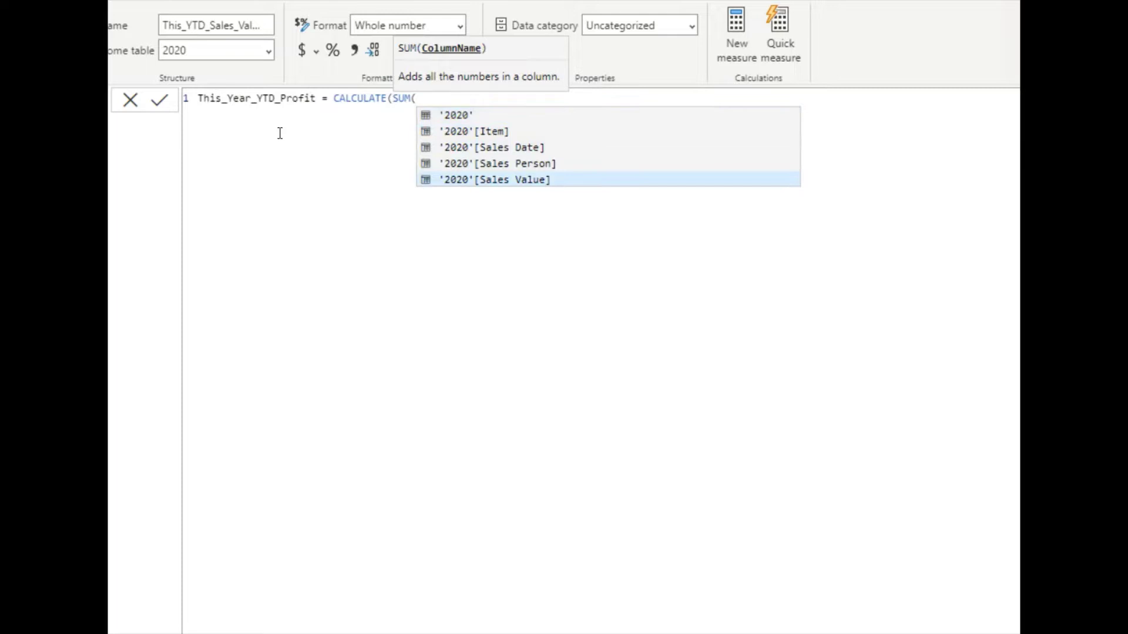
key(Tab)
text())
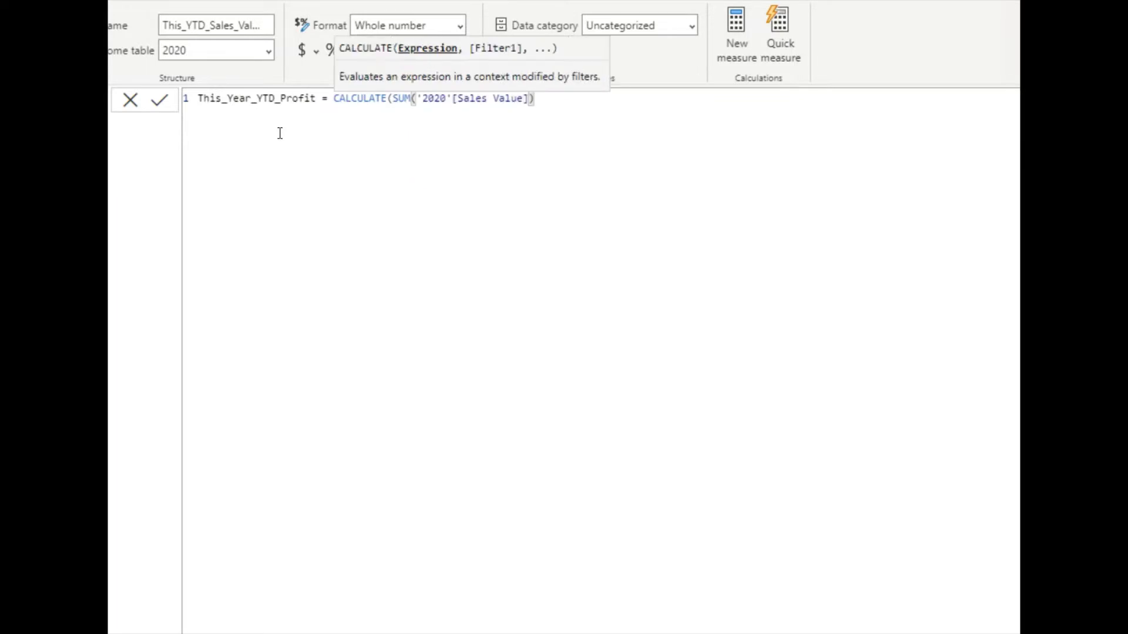
text(, )
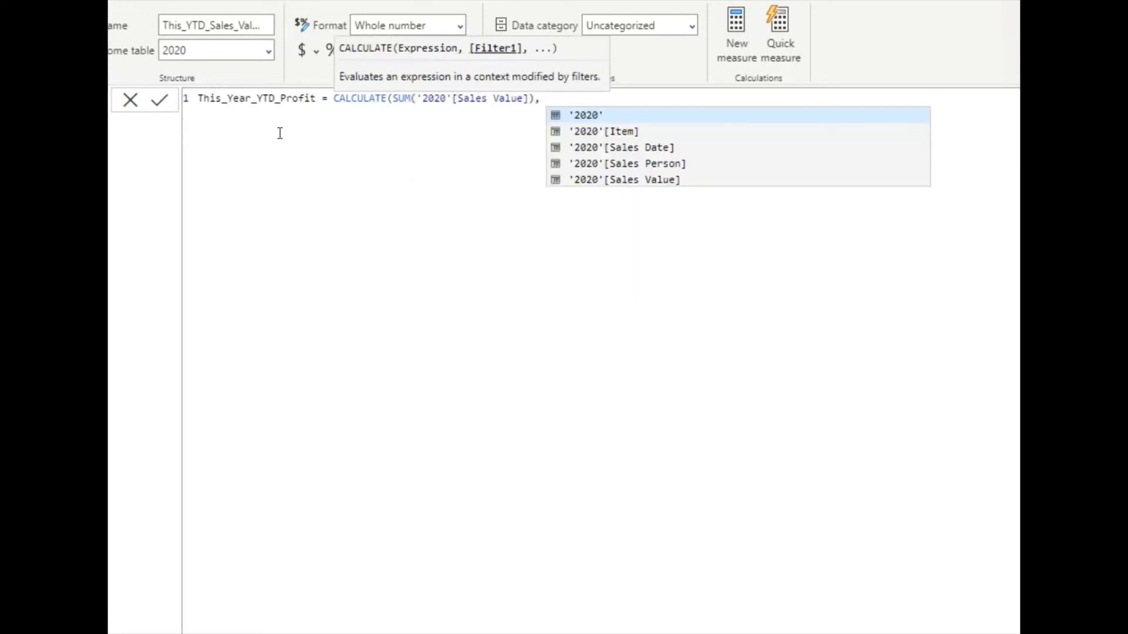
text(FILTER()
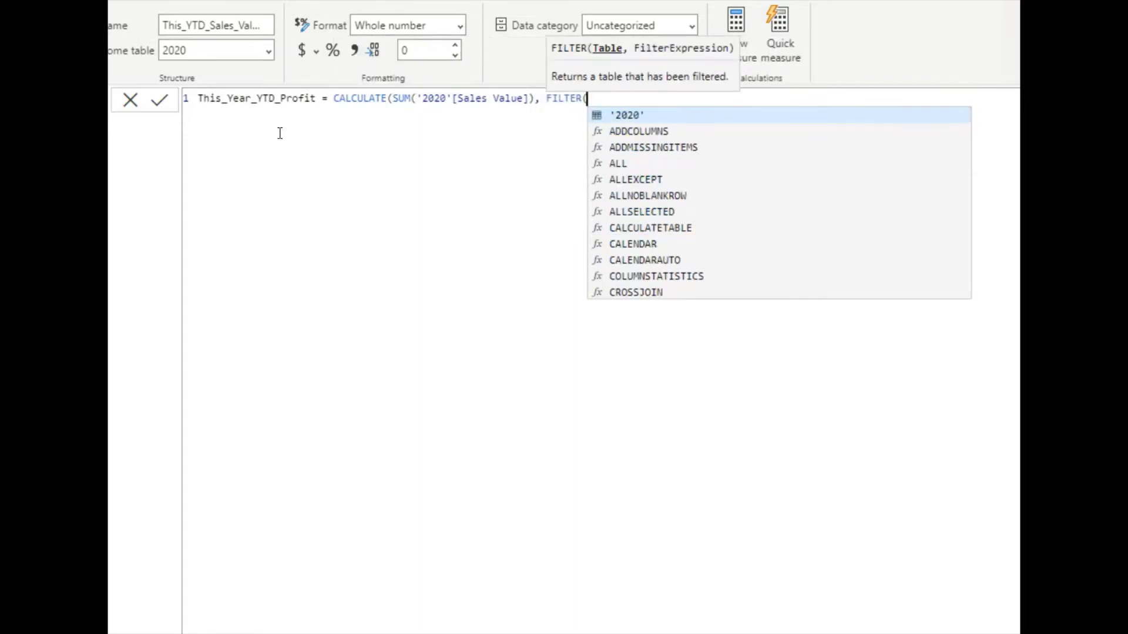
Add the filter on '2020' where '2020'[Sales Date].[Date] is greater than DATE.
key(Tab)
text(,)
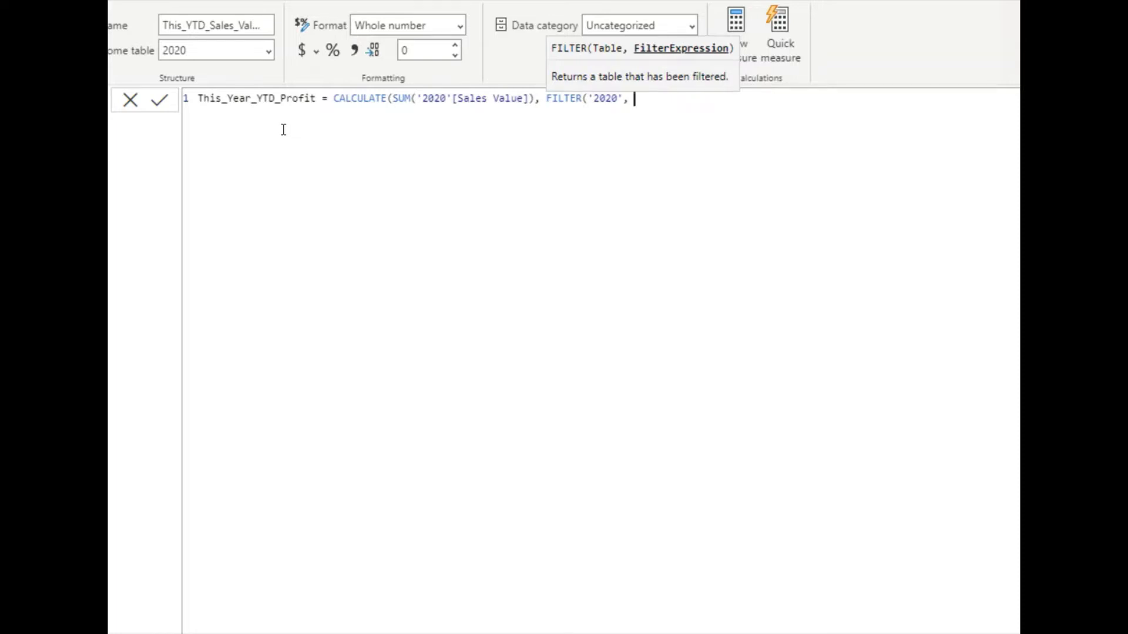
text( Sal)
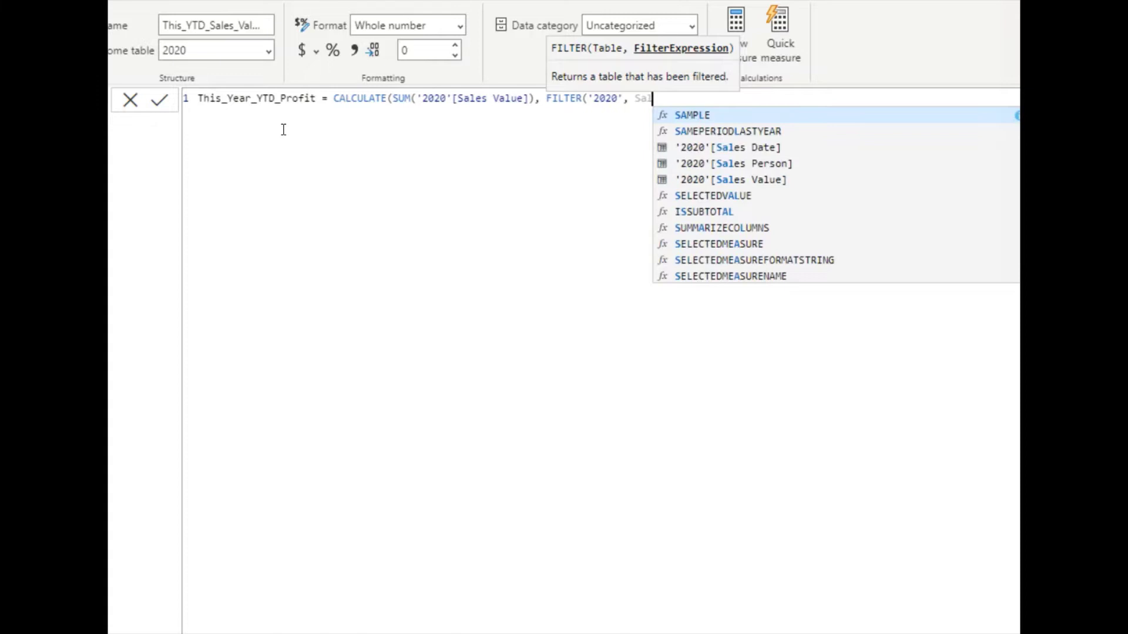
key(Down)
key(Down)
key(Tab)
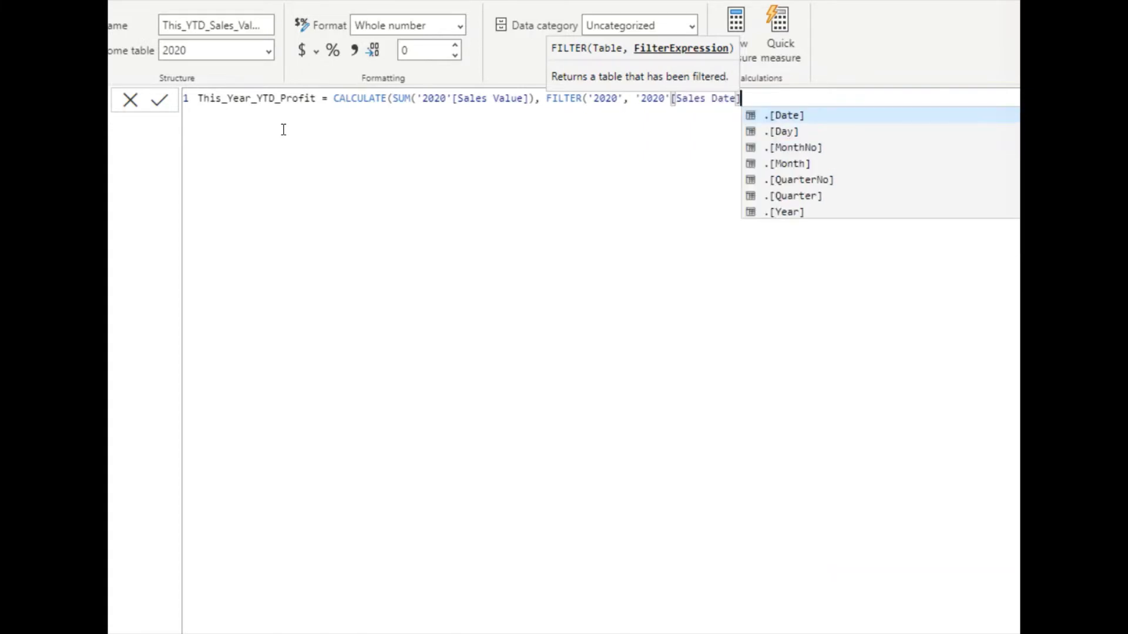
text(.)
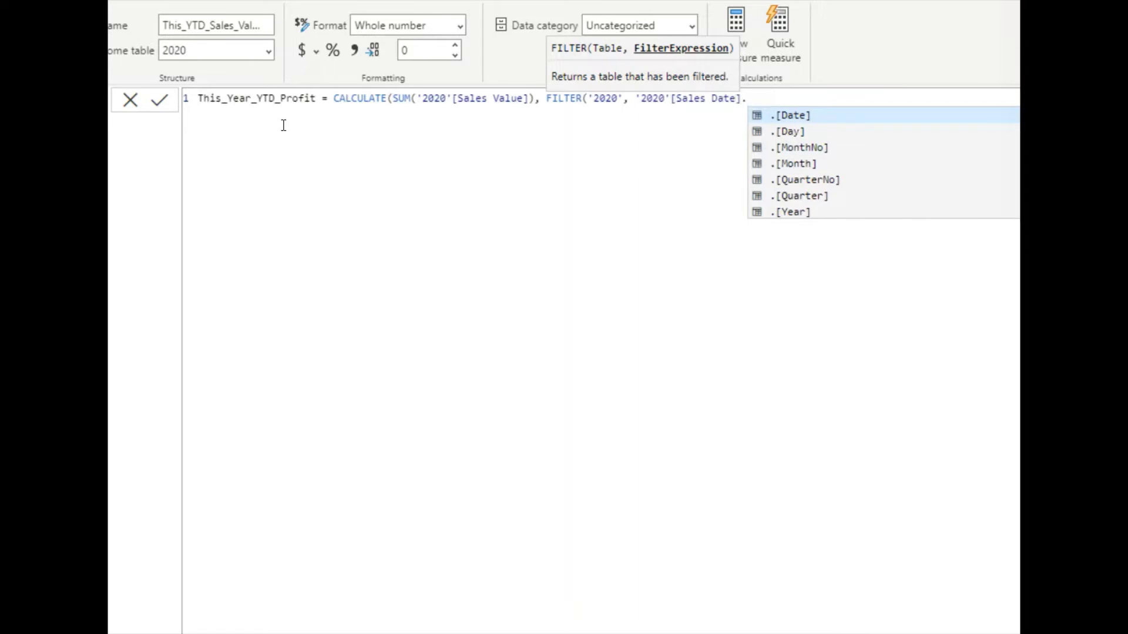
key(Tab)
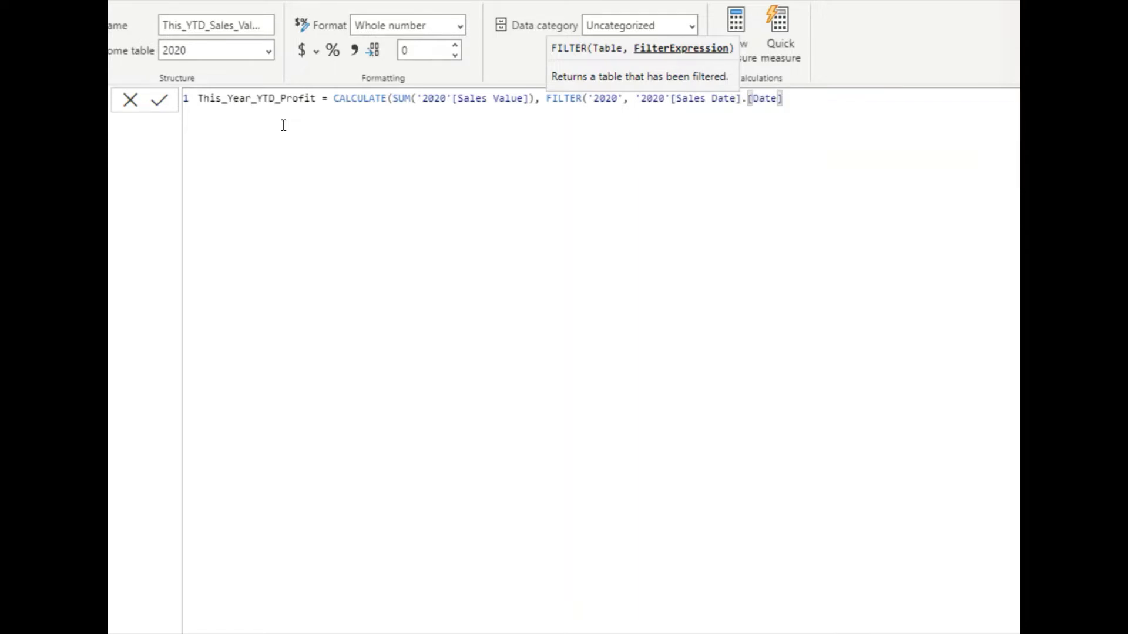
text(> DA)
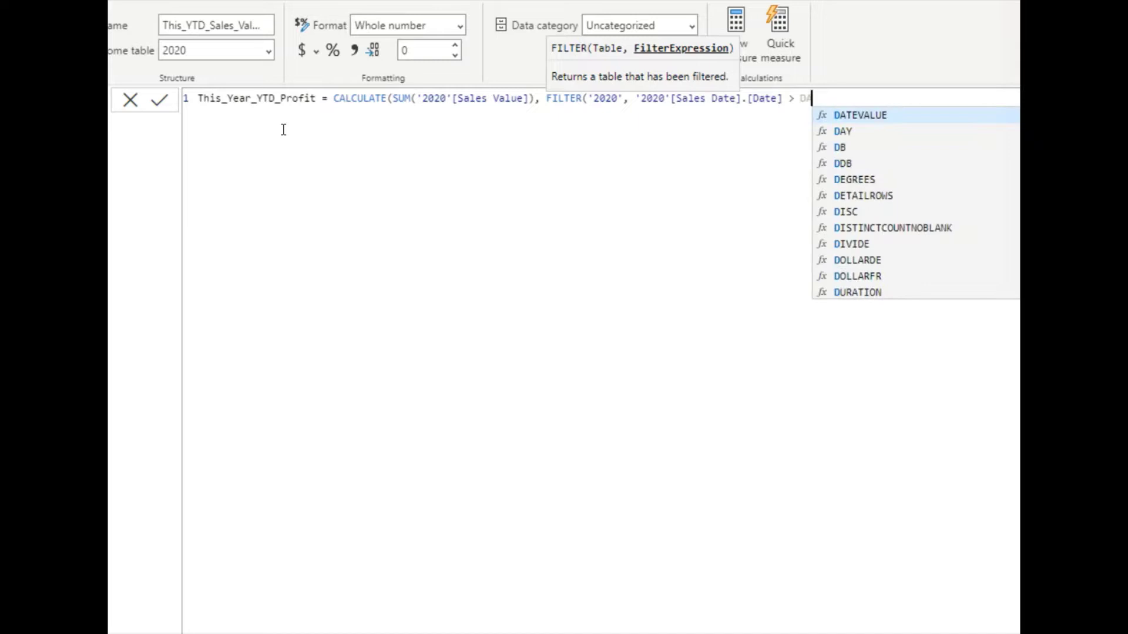
key(Down)
key(Down)
key(Down)
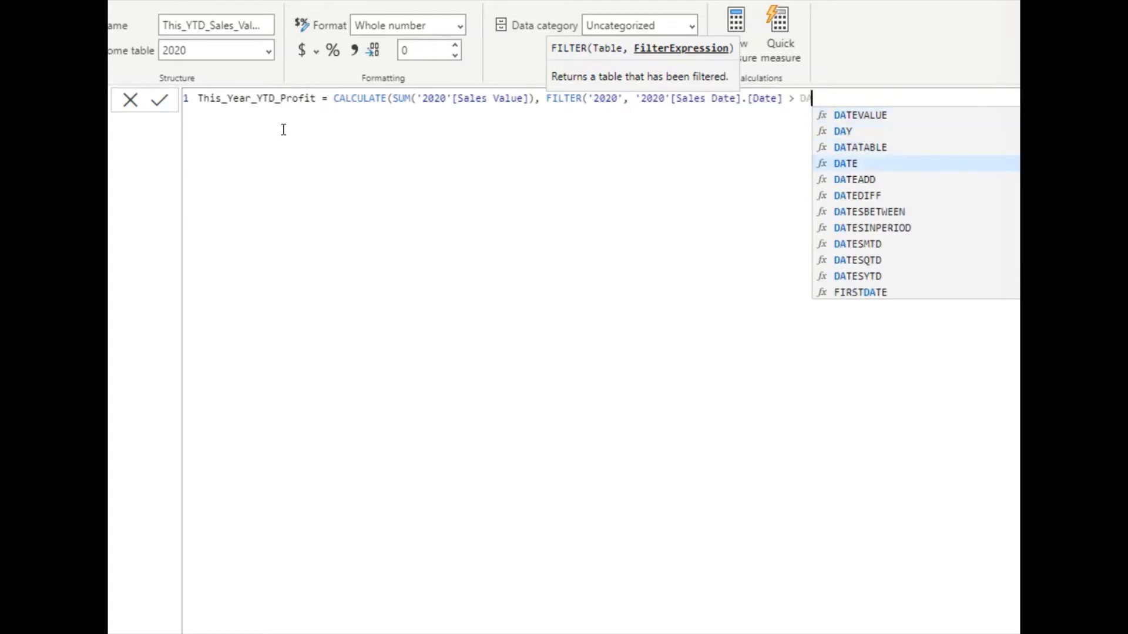
Set the comparison date to DATE(YEAR(TODAY()),1,1), removing a stray comma.
key(Tab)
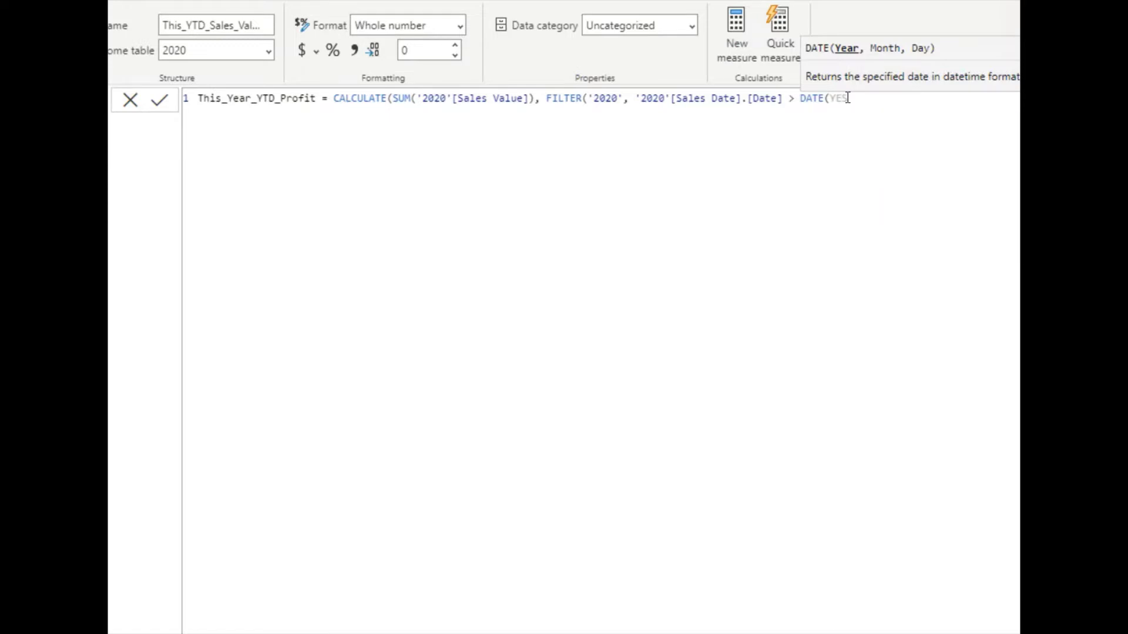
text(YEAR()
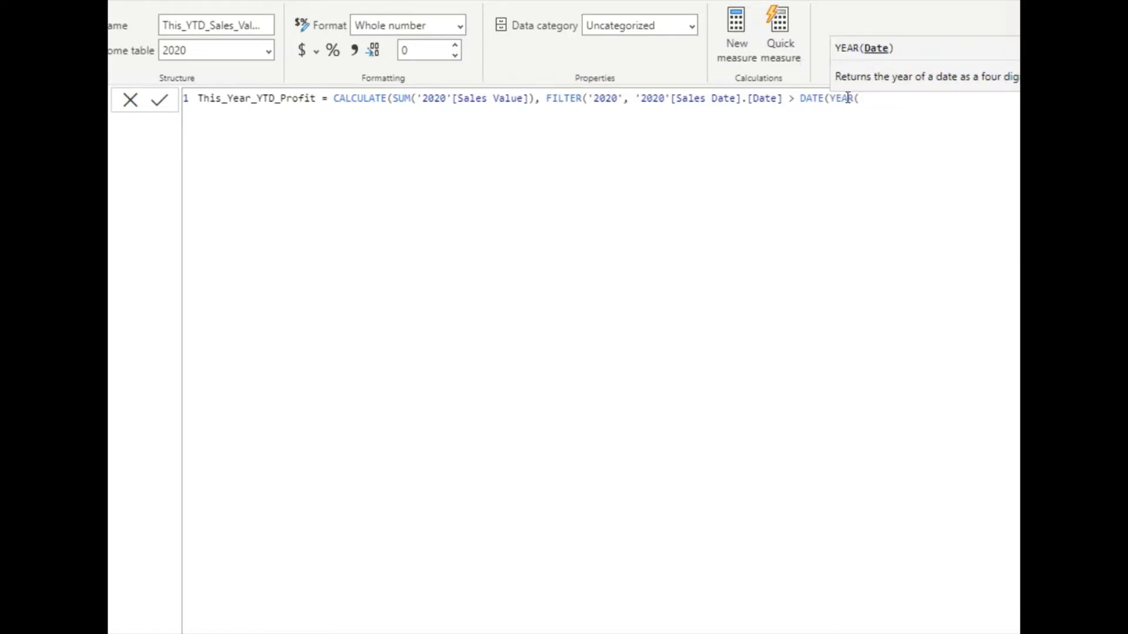
text(TO)
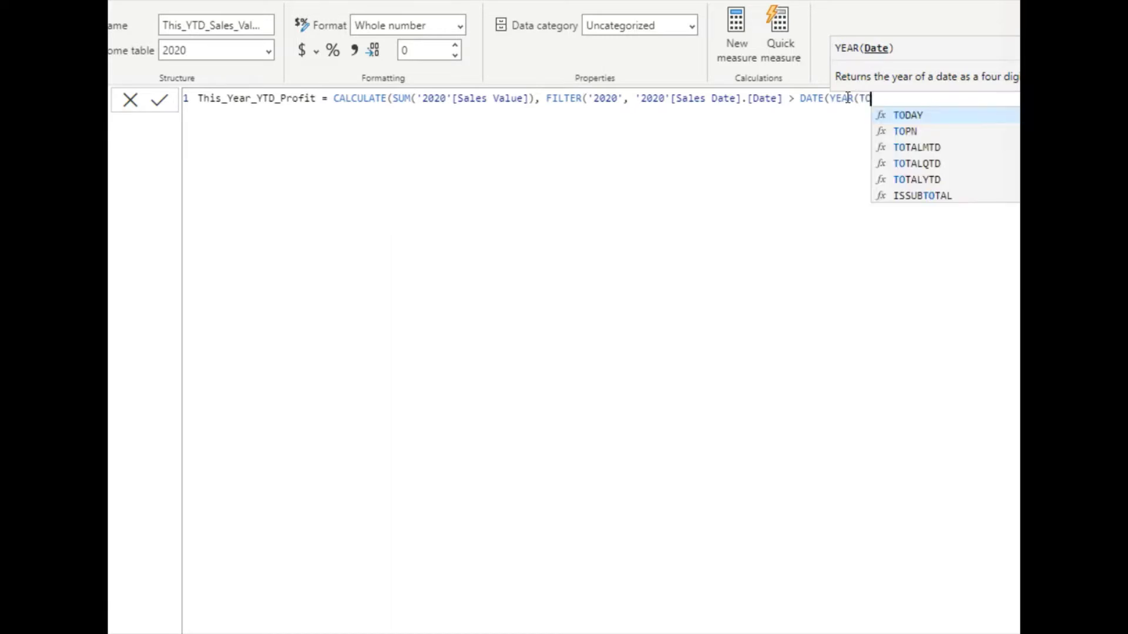
key(Tab)
text())
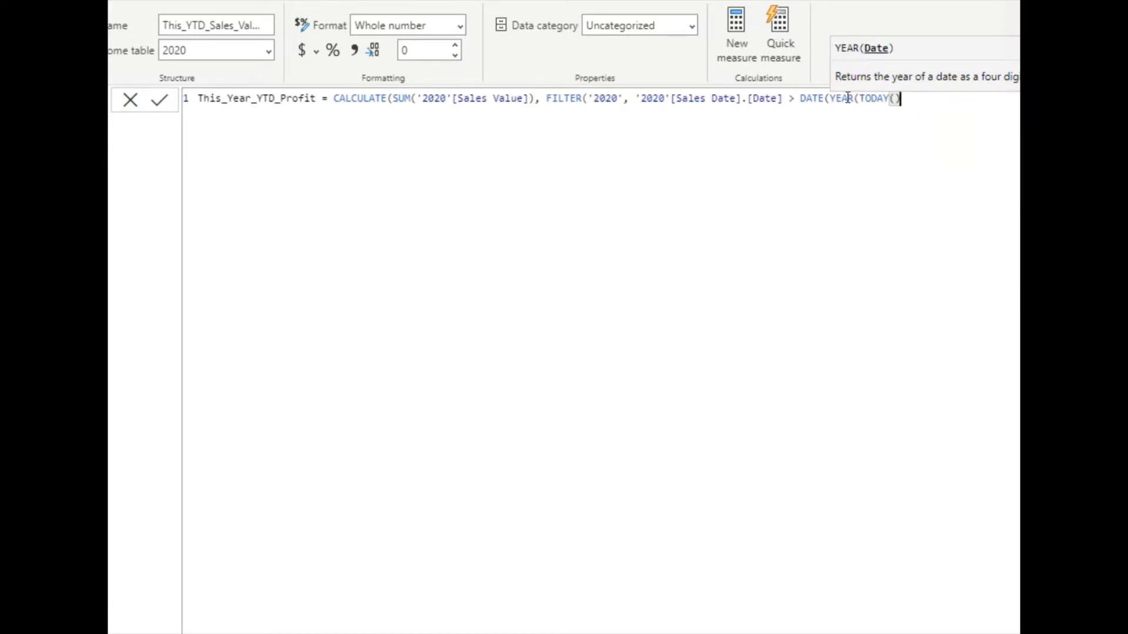
text(,)
key(BackSpace)
text(),)
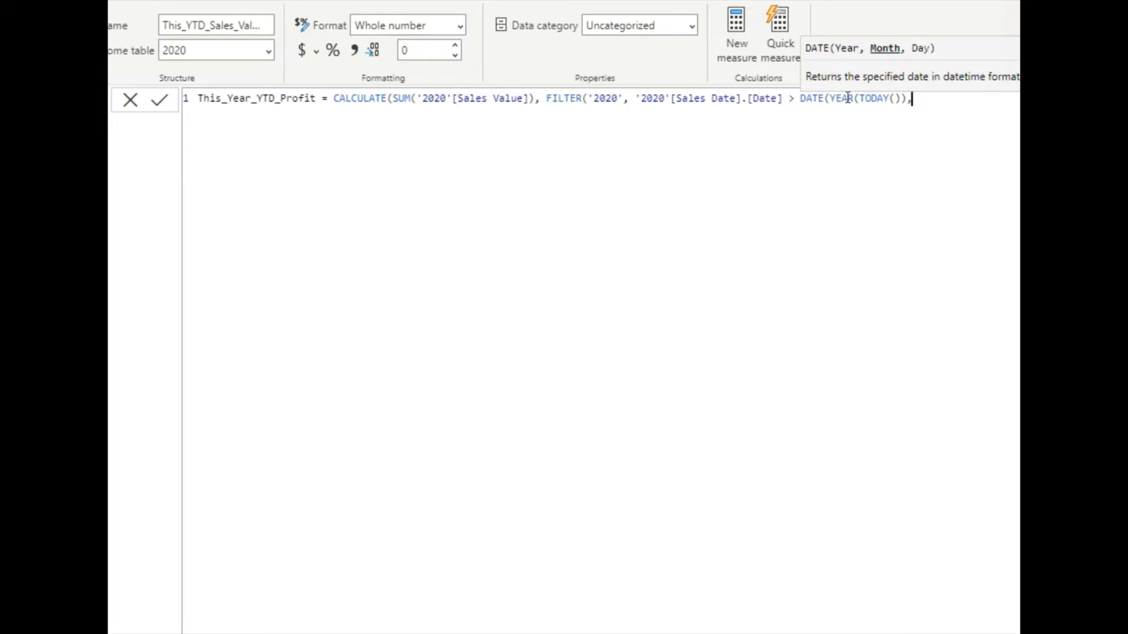
text(1,1)
Check the formula and close it with the final parentheses.
double_click(848, 98)
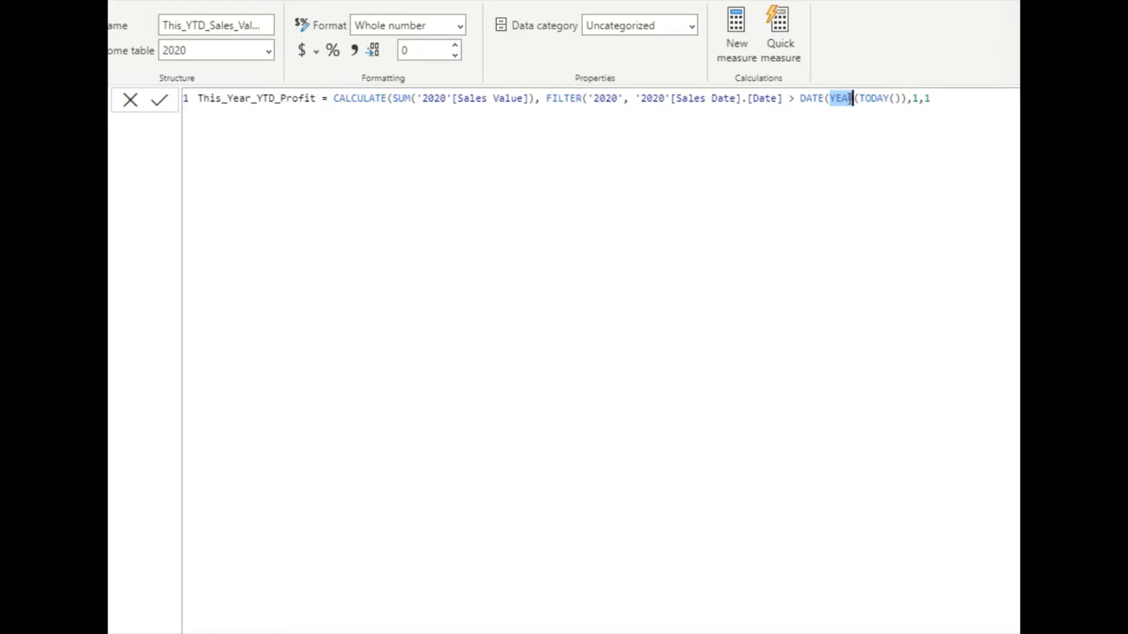
drag(784, 97, 646, 98)
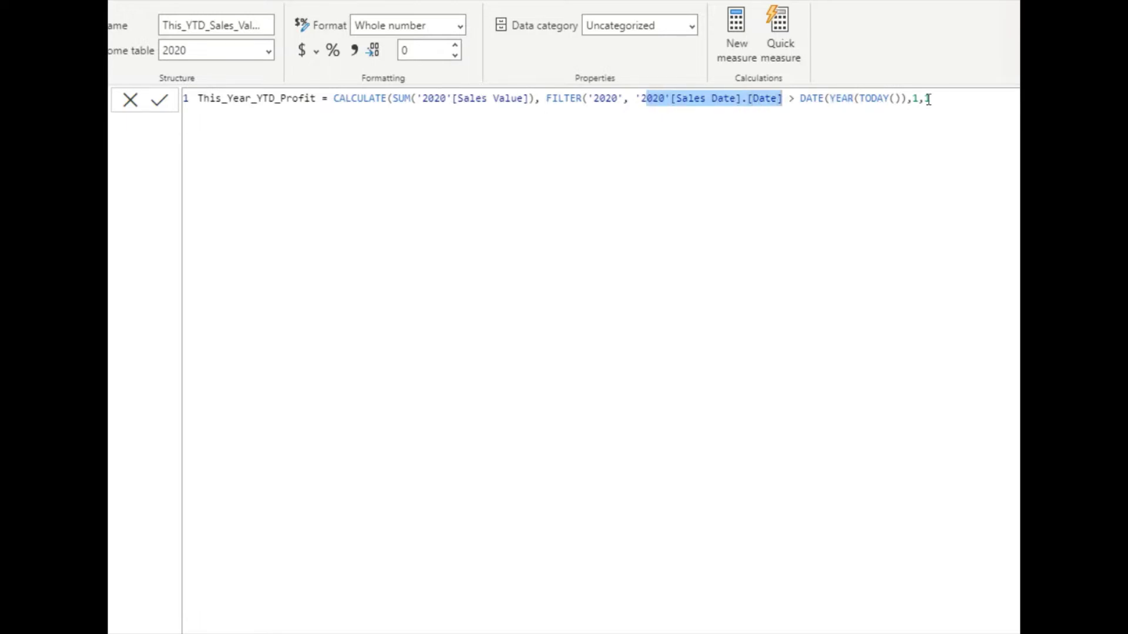
click(814, 117)
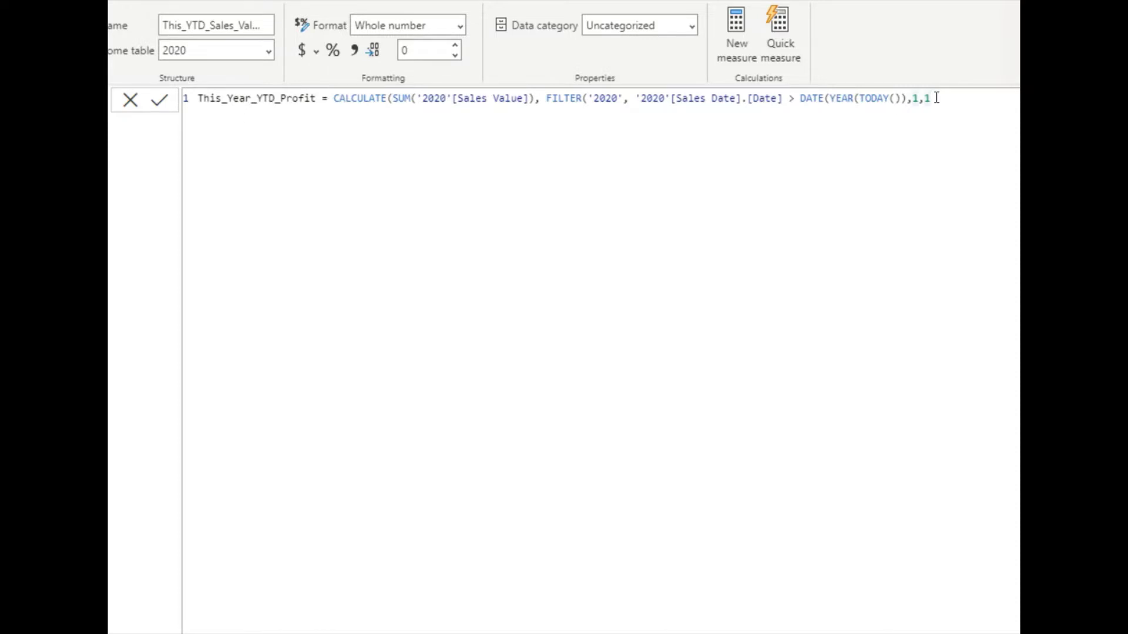
text())))
Commit the measure and add a card showing This_Year_YTD_Profit as 46K.
key(Return)
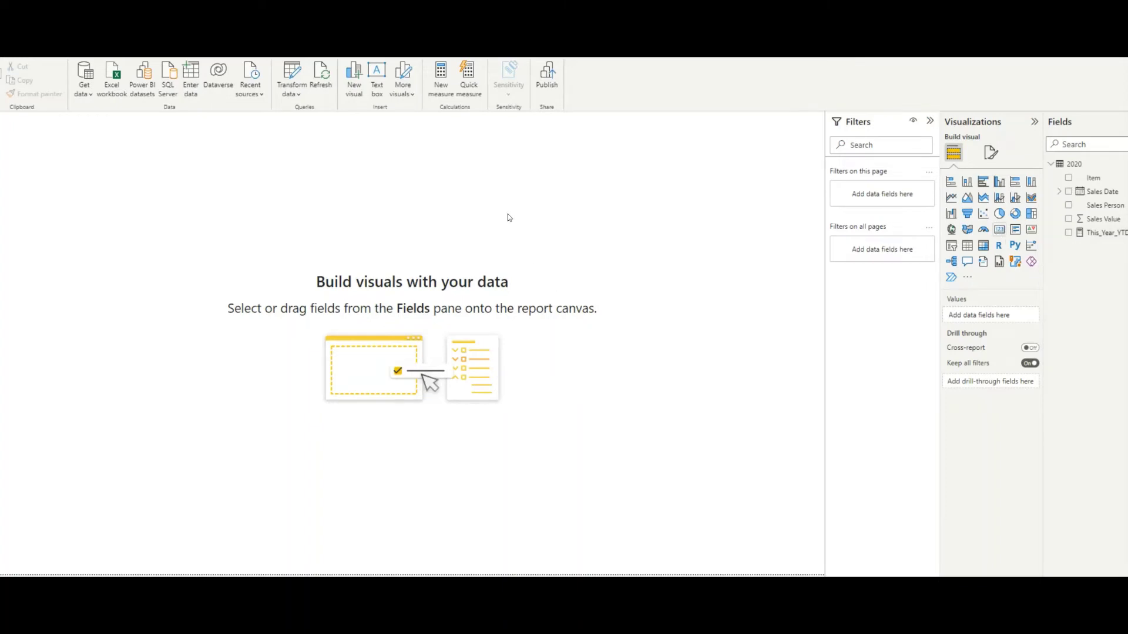
drag(146, 131, 319, 183)
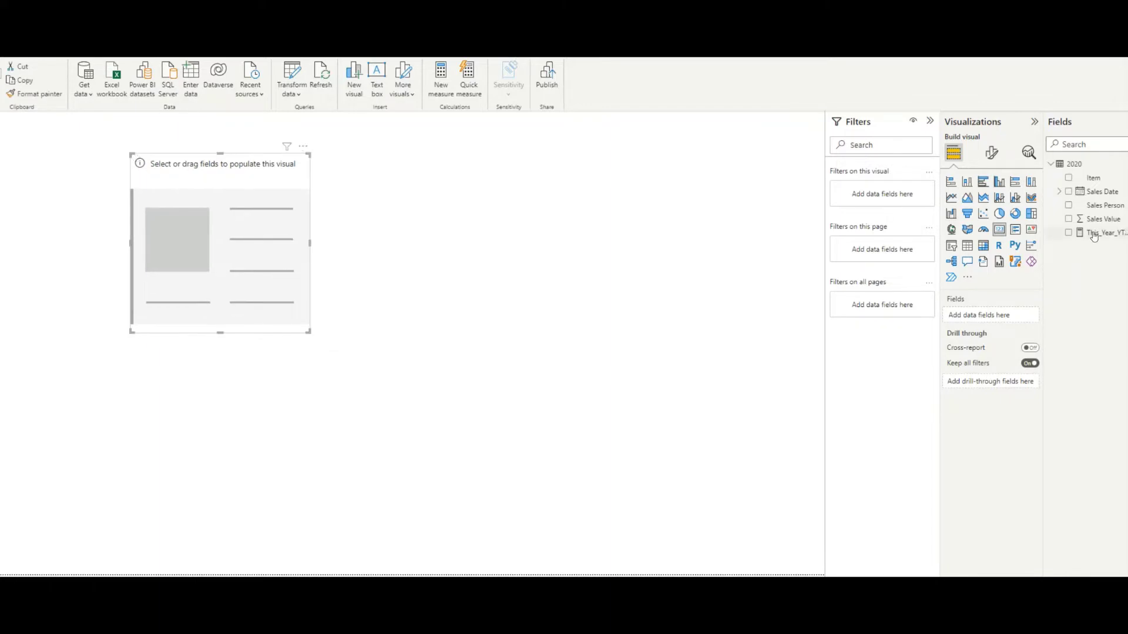
drag(1094, 235, 264, 253)
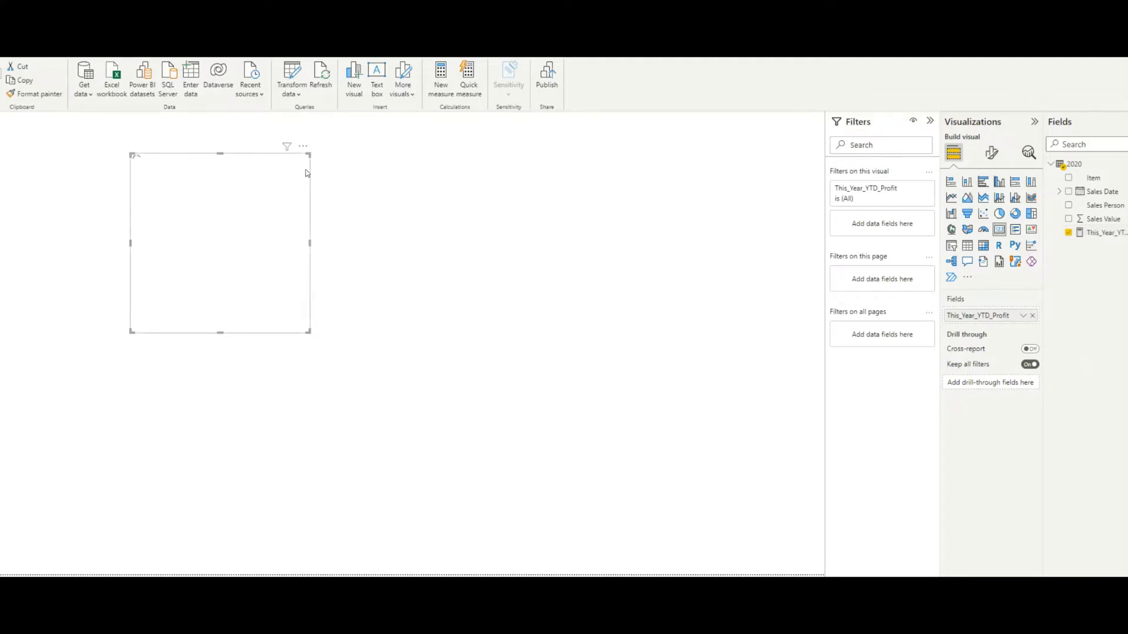
drag(310, 154, 310, 185)
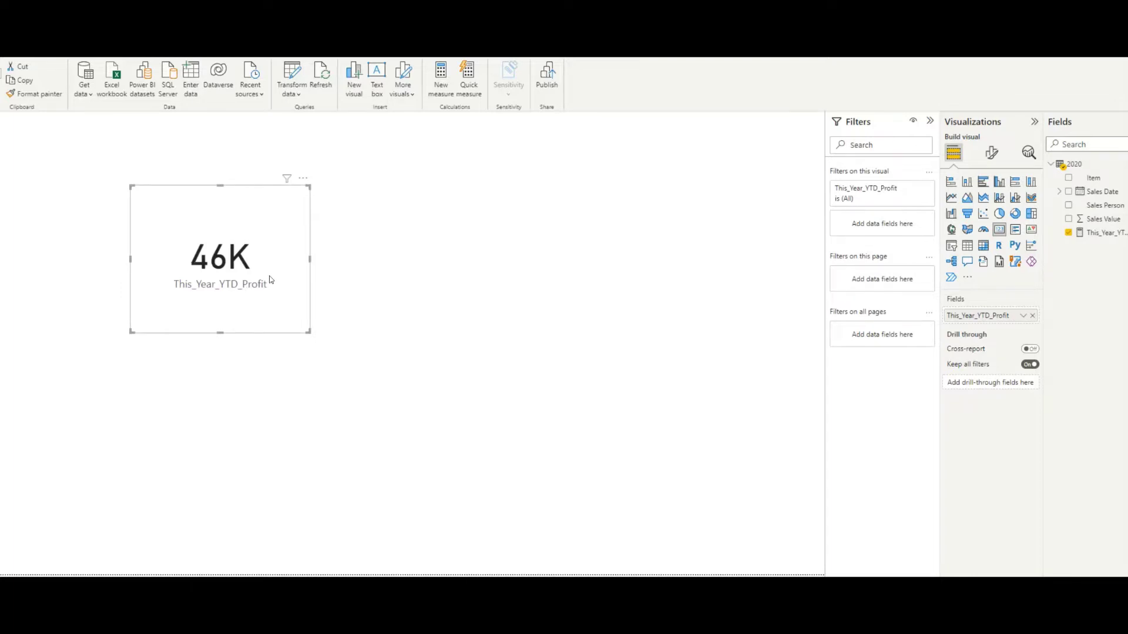
Create measure Sales_Profit_Last_Year_YTD starting CALCULATE(SUM('2020'[Sales Value]), FILTER(.
click(441, 79)
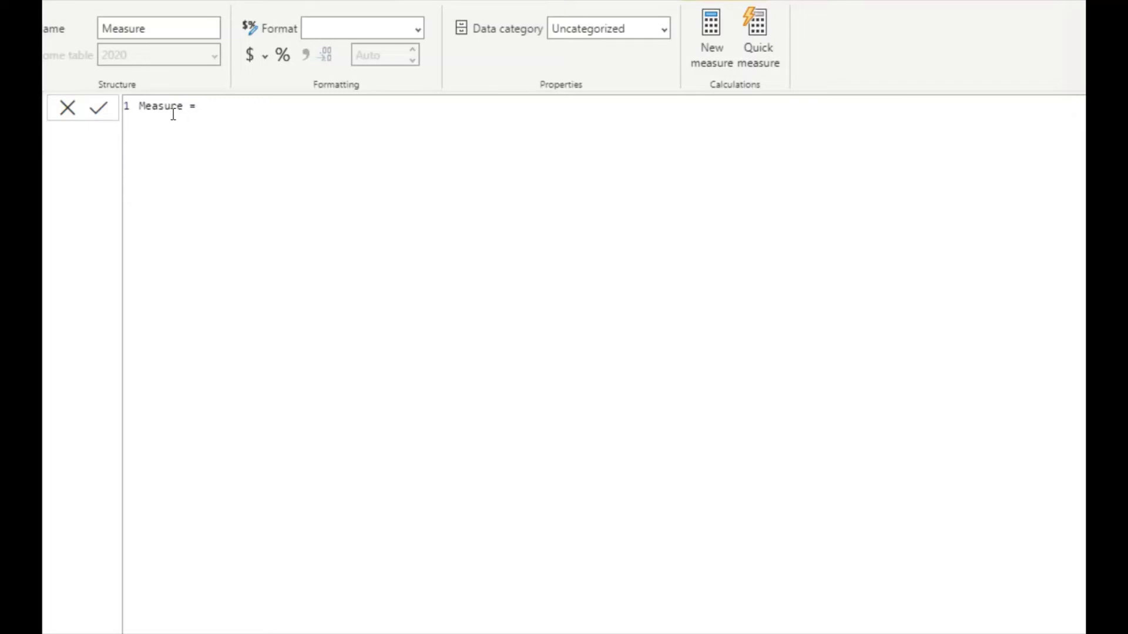
double_click(172, 107)
text(Sales Profit_Last_Year_)
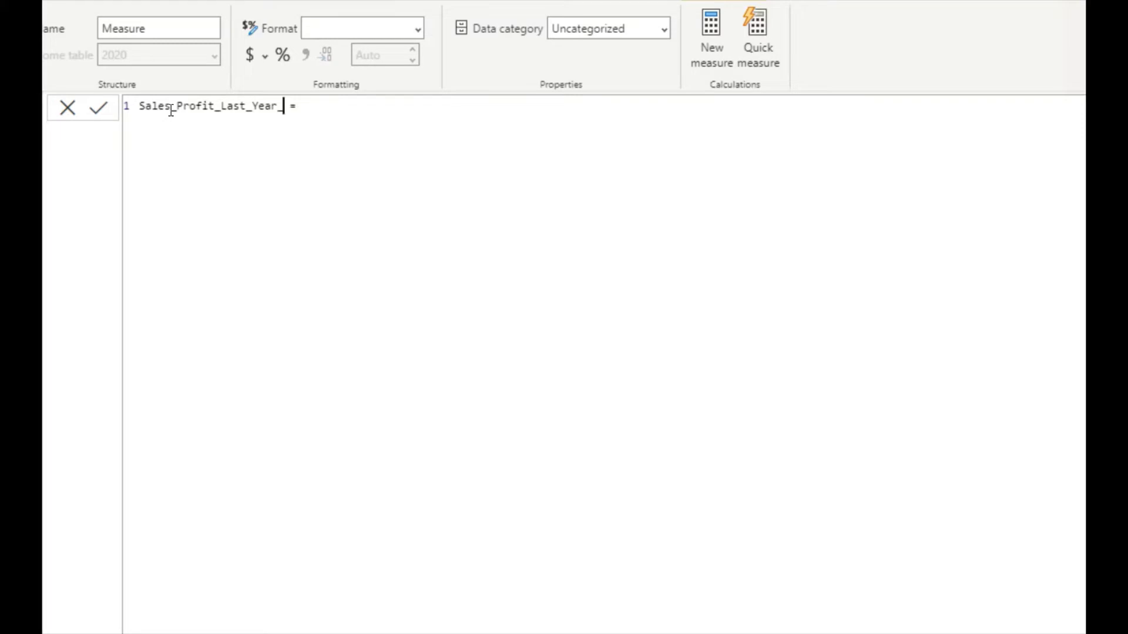
text(YTD)
key(End)
text(CAL)
key(Tab)
text(()
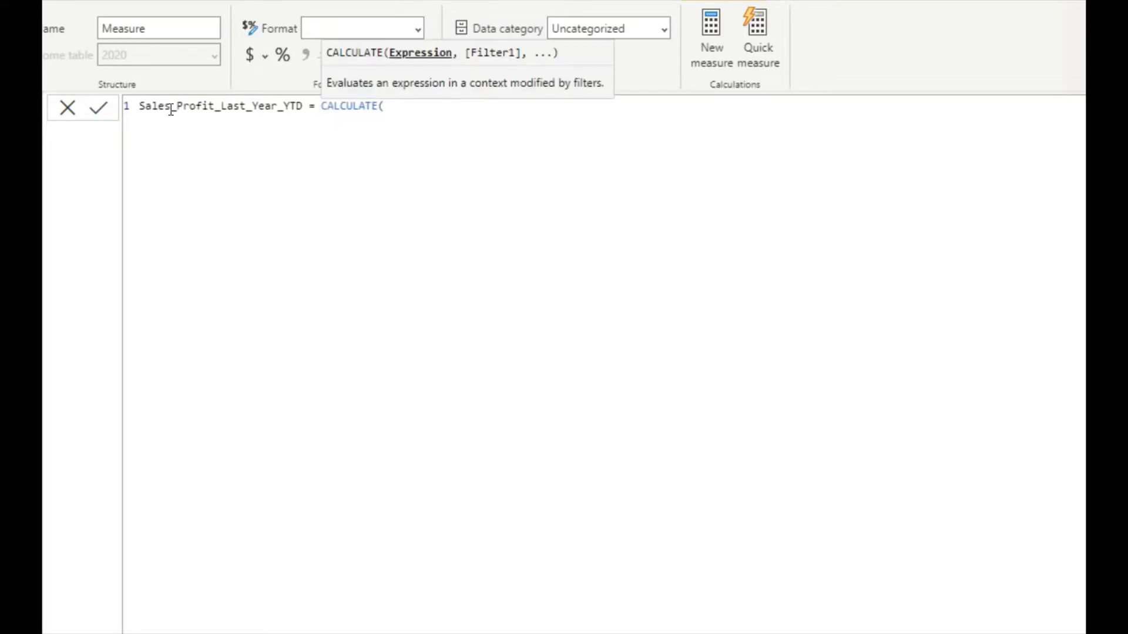
text(SUM()
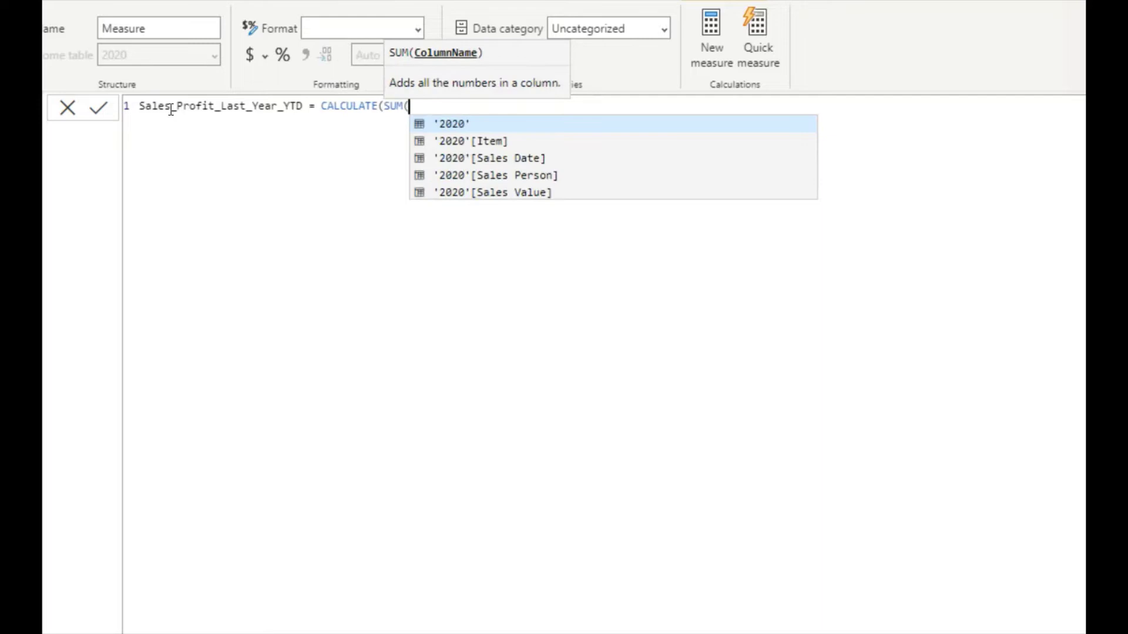
key(Down)
key(Down)
key(Down)
key(Down)
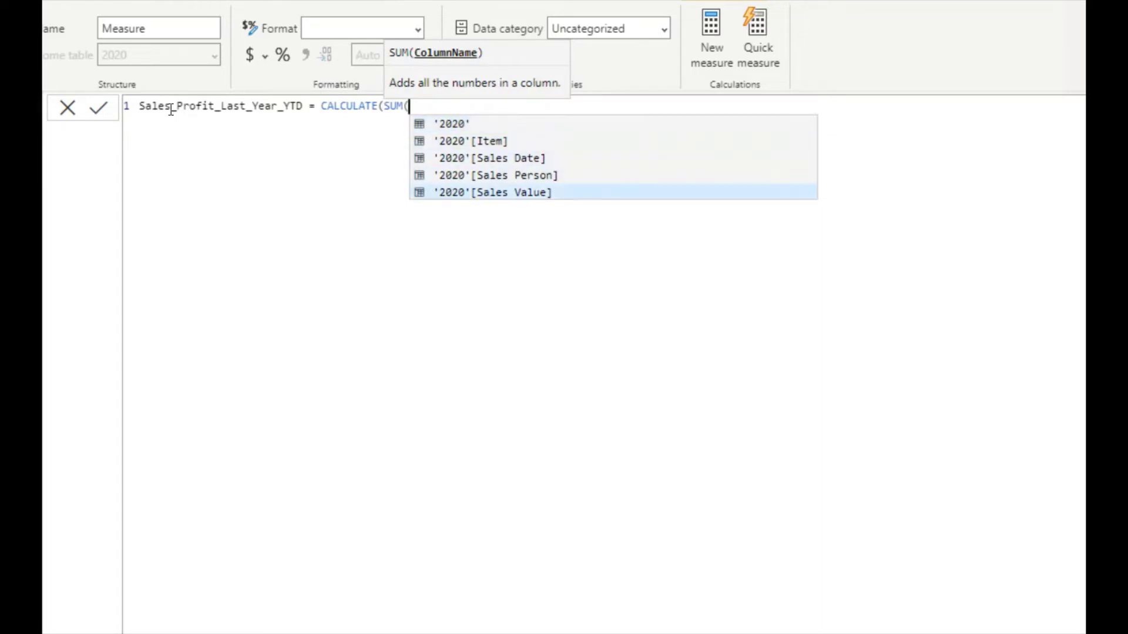
key(Tab)
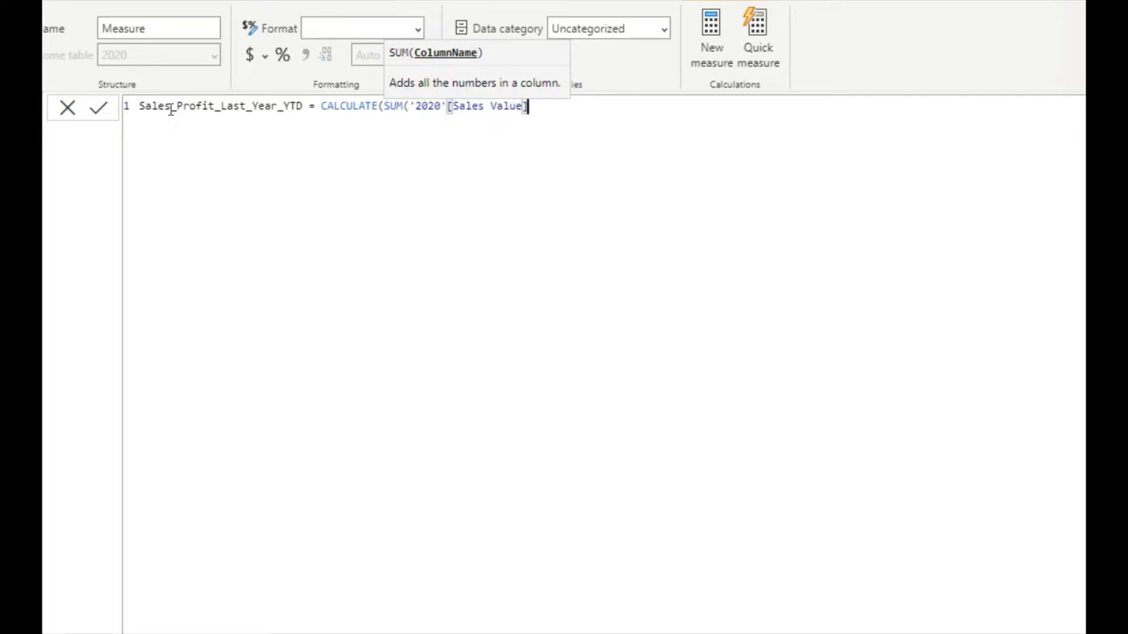
text())
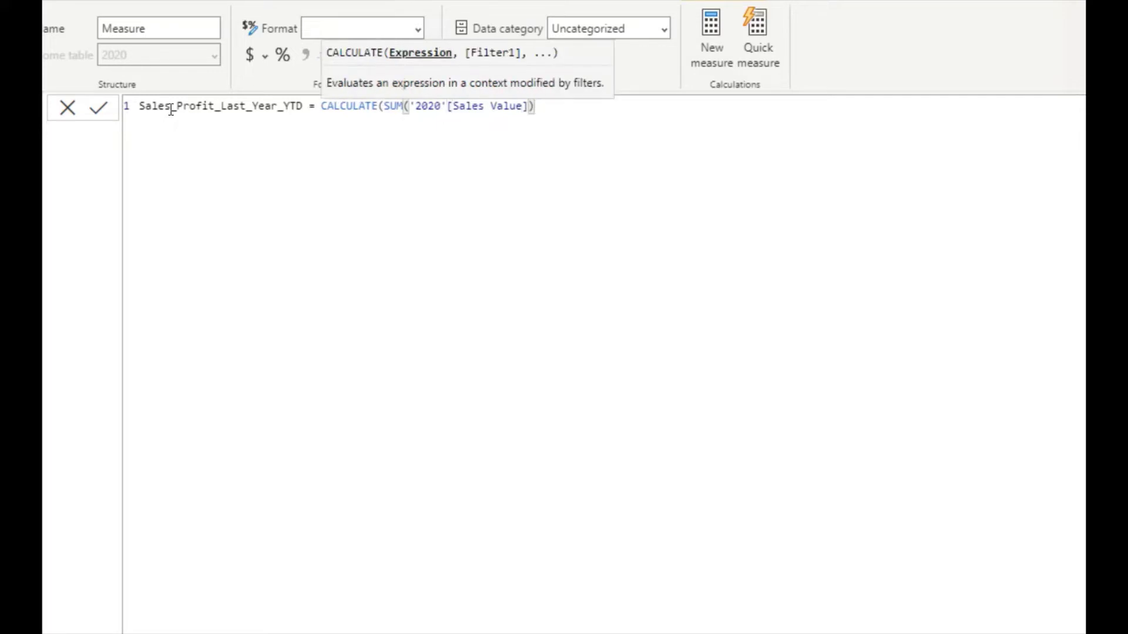
text(,)
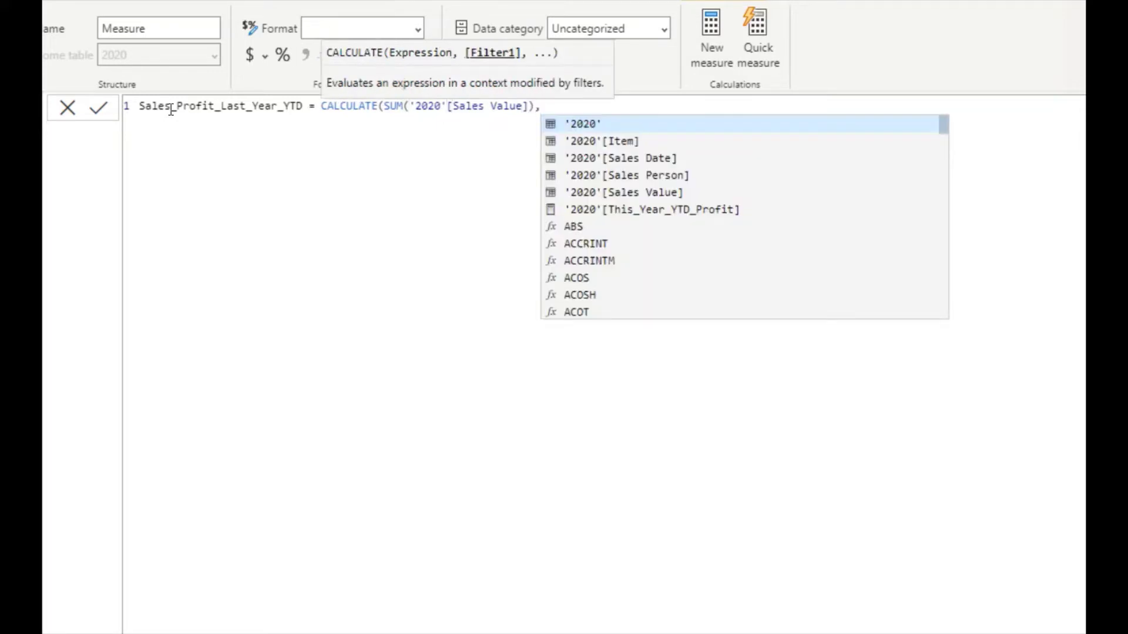
text(FI)
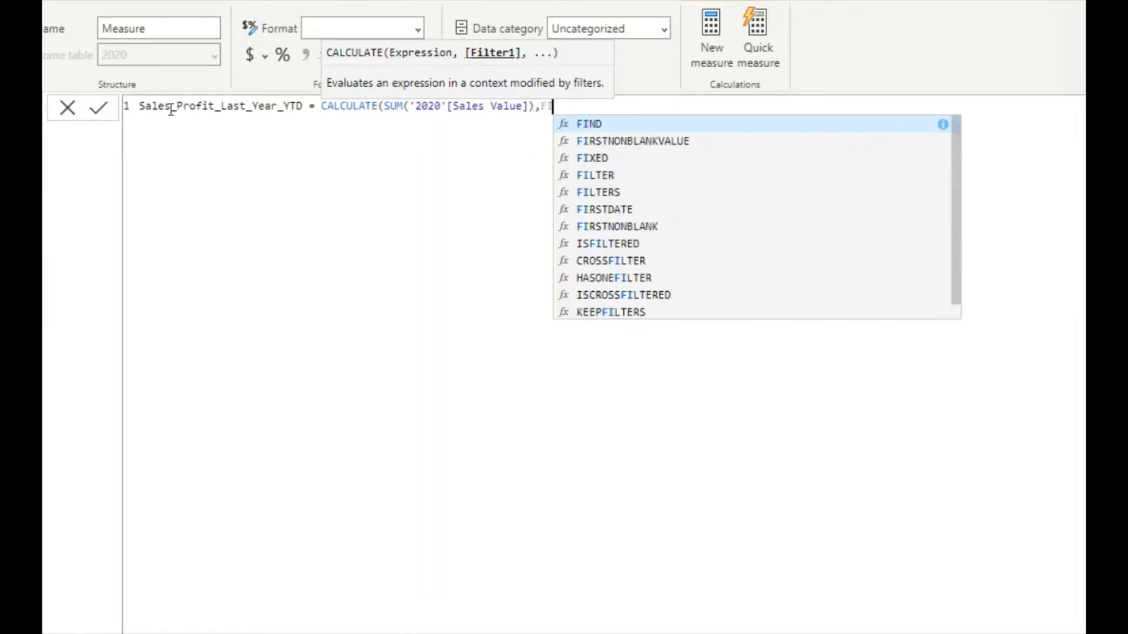
text(L)
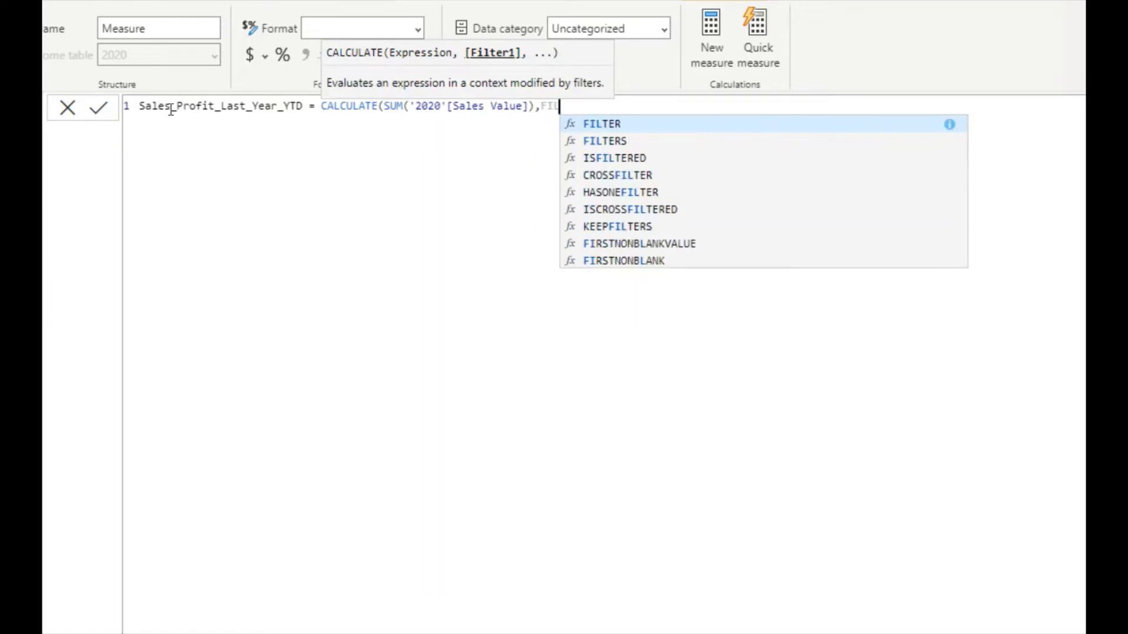
text(TER()
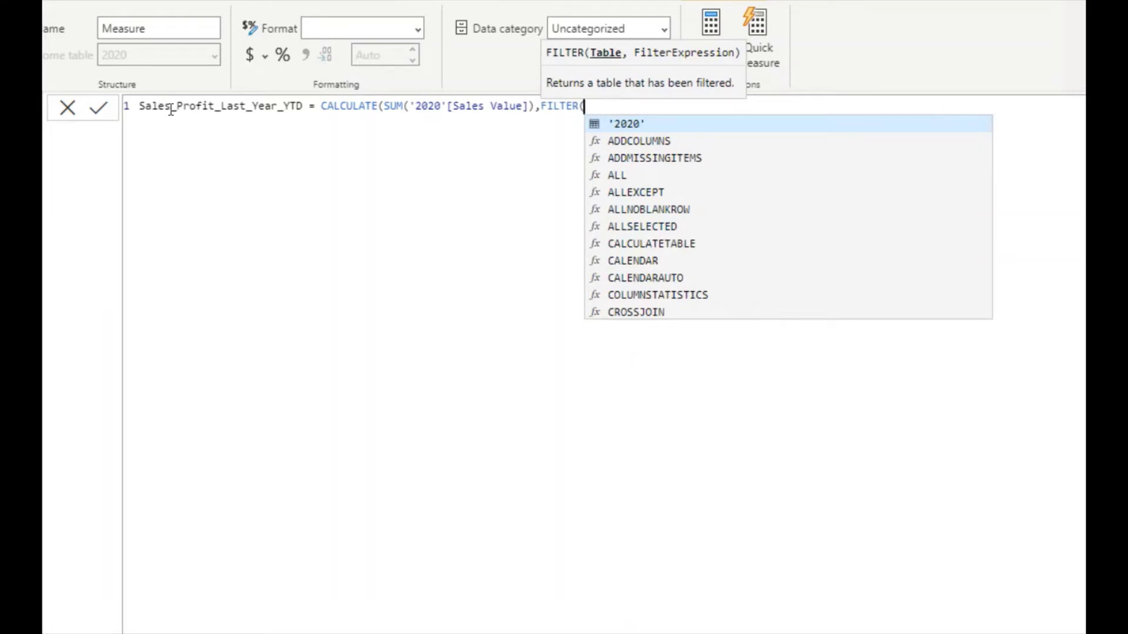
Insert the '2020' table into FILTER and move the filter onto its own line.
key(Down)
key(Up)
key(Tab)
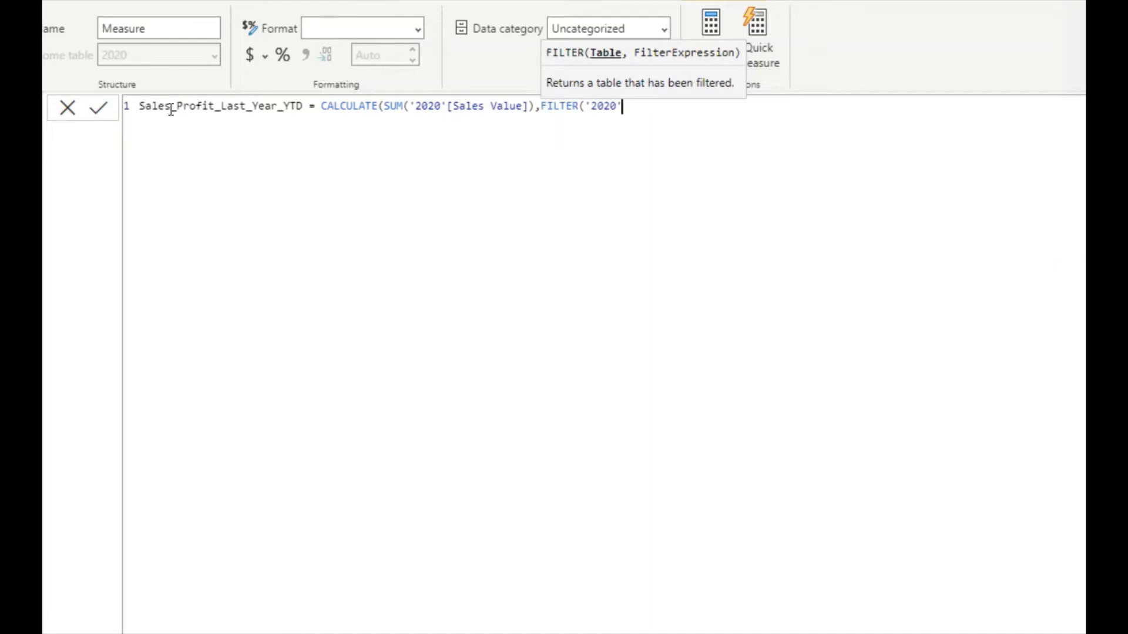
text(,)
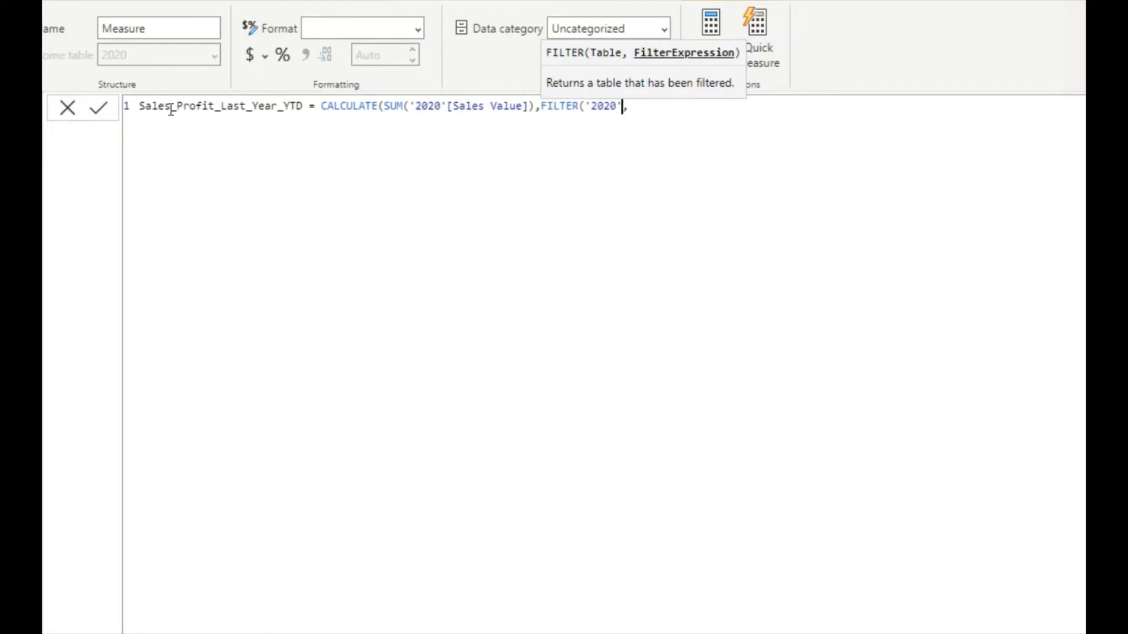
key(Left)
key(Left)
key(Left)
key(Left)
key(Left)
key(Left)
key(Left)
key(Left)
key(Left)
key(Left)
key(Left)
key(Left)
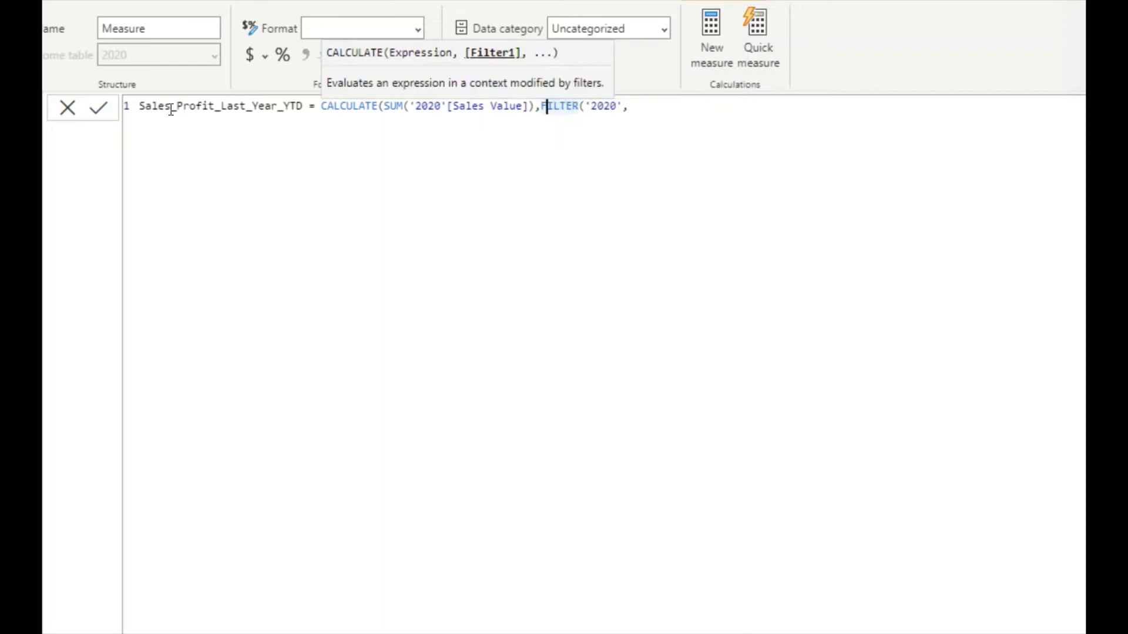
key(Left)
key(Return)
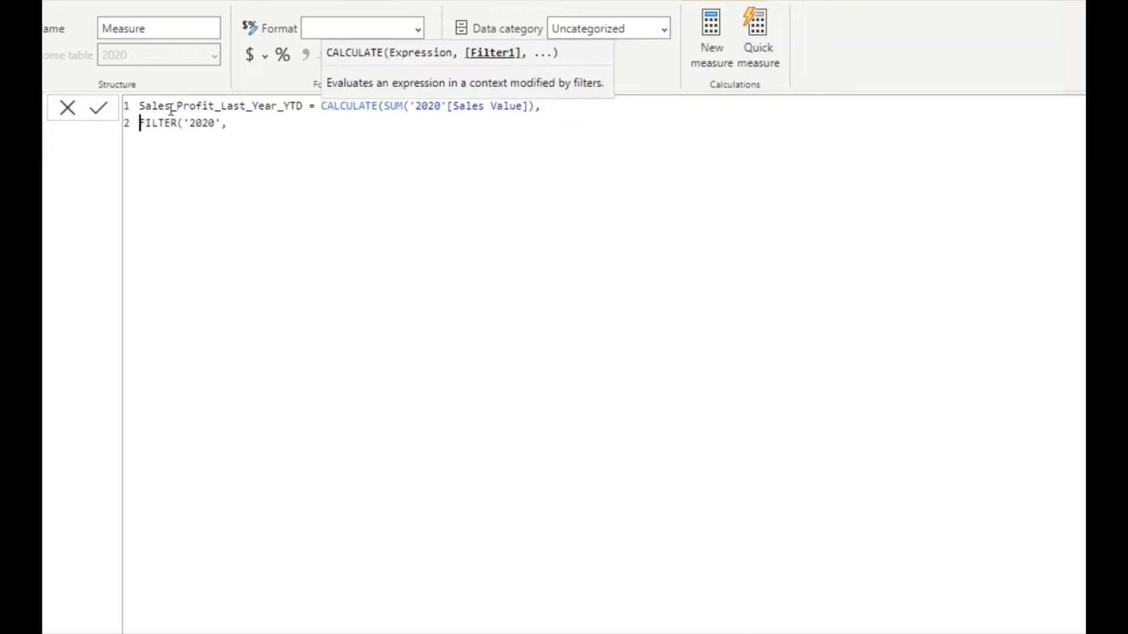
key(Right)
key(Right)
key(Right)
key(Right)
key(Right)
key(End)
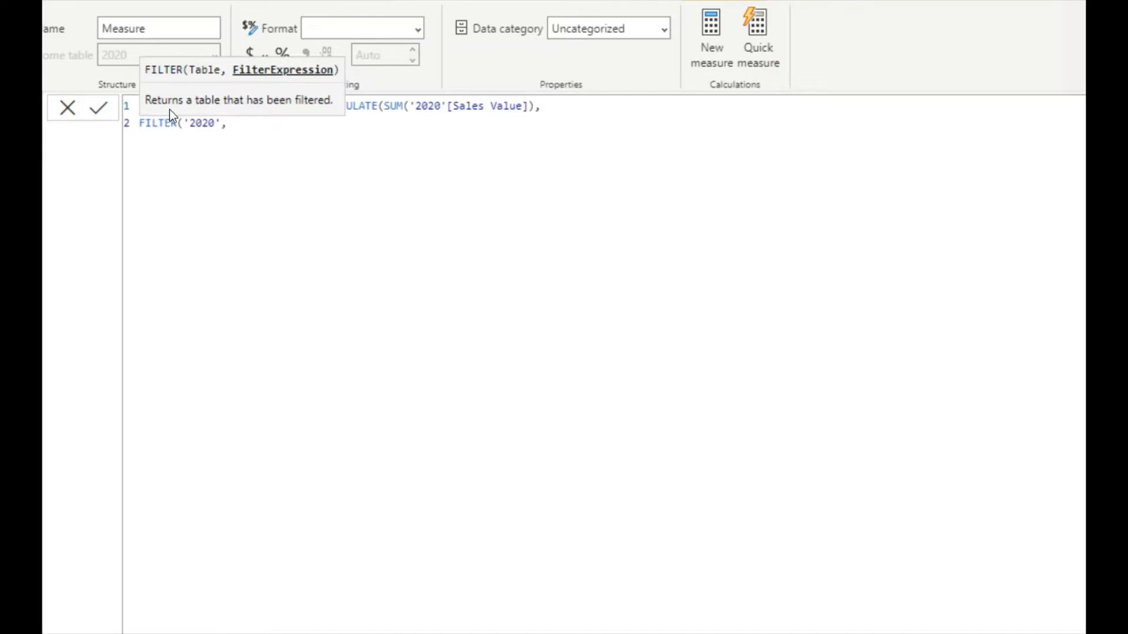
Add the condition '2020'[Sales Date].[Date] < DATE to the filter.
text(SALE)
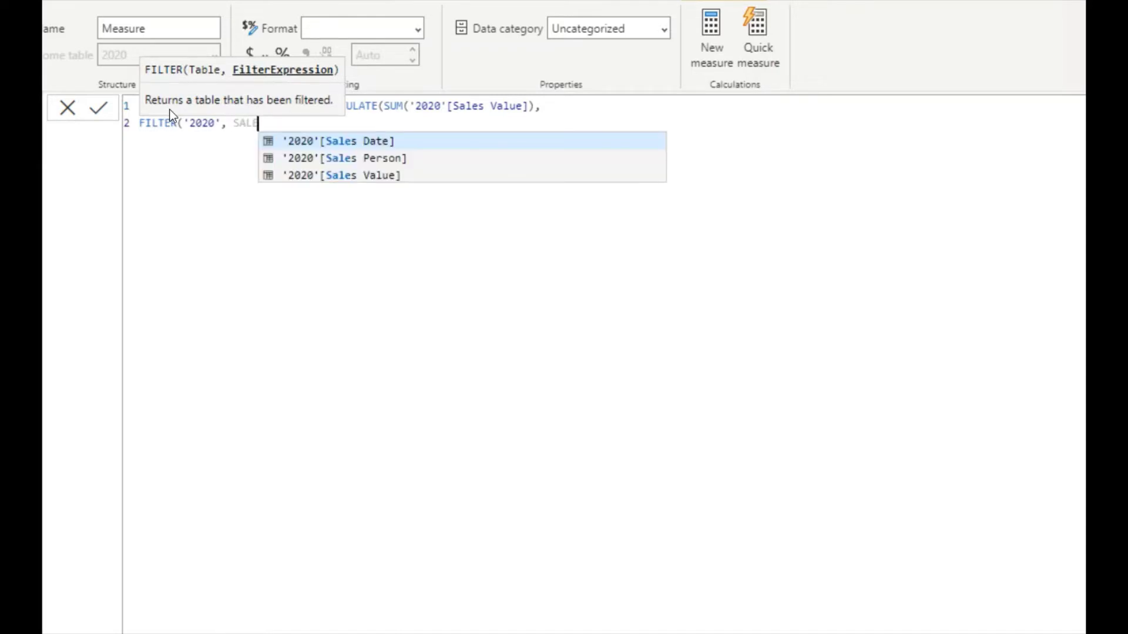
key(Down)
key(Down)
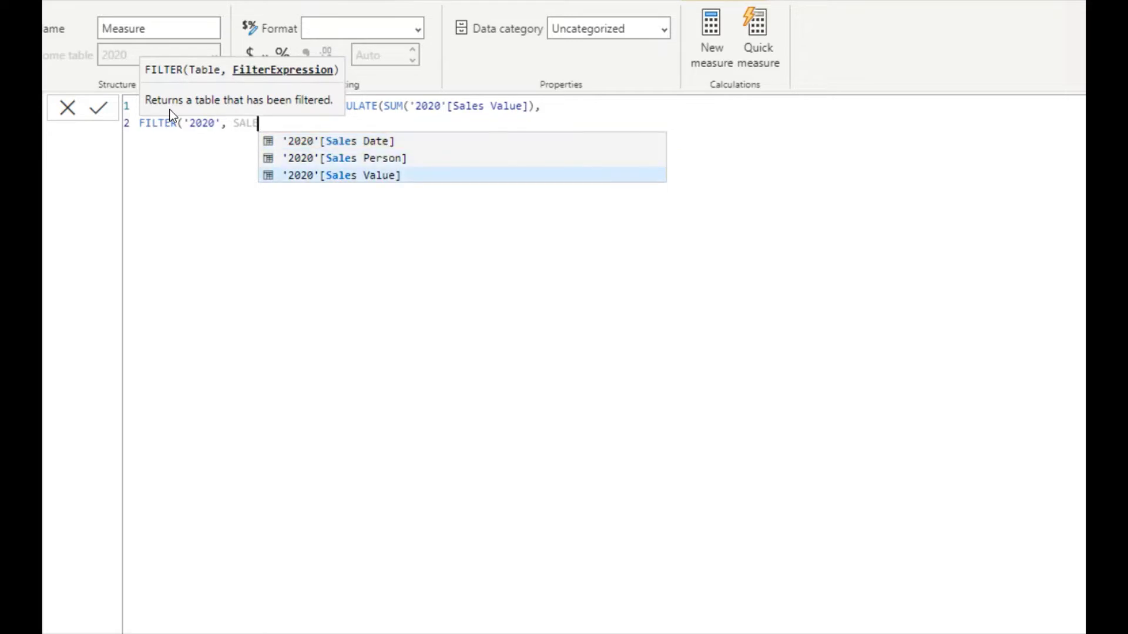
key(Up)
key(Up)
key(Tab)
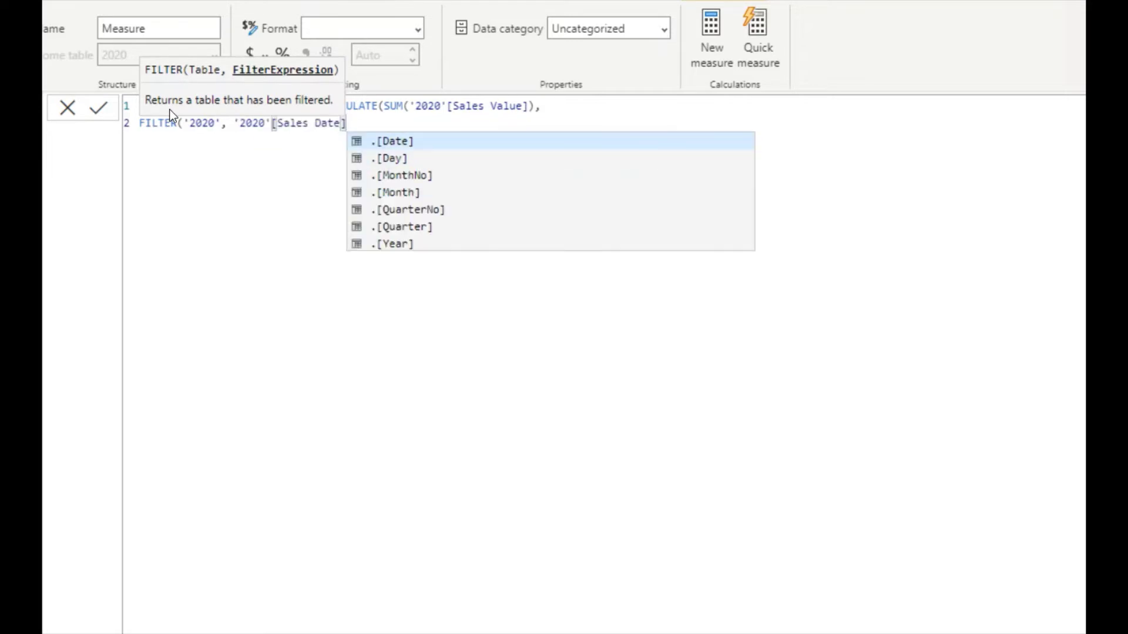
text(.)
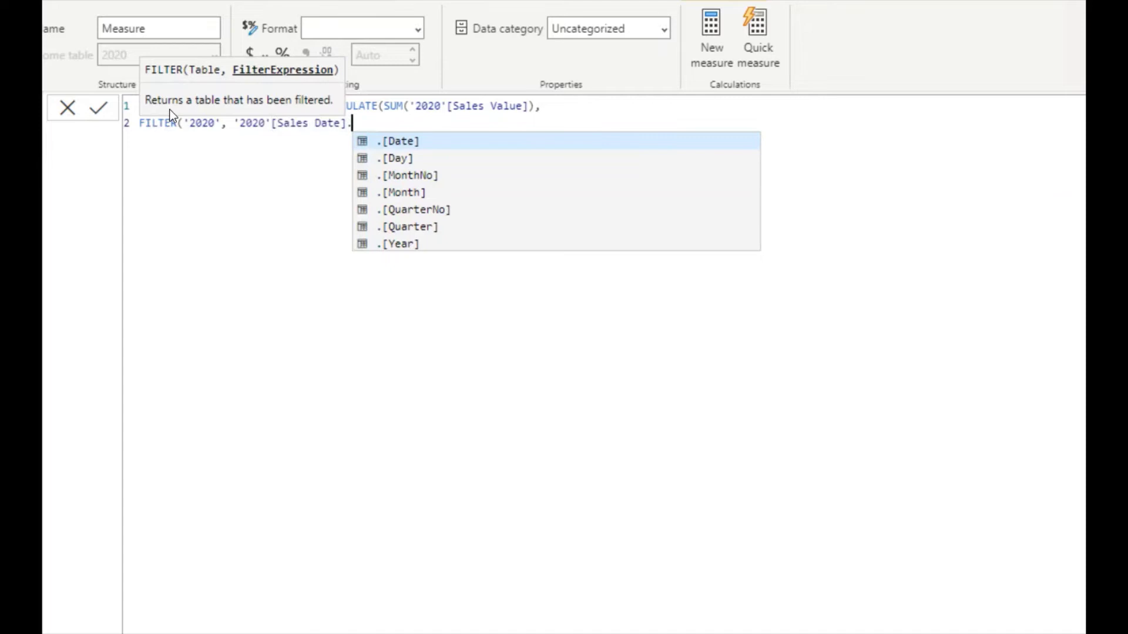
text(DATE)
key(Tab)
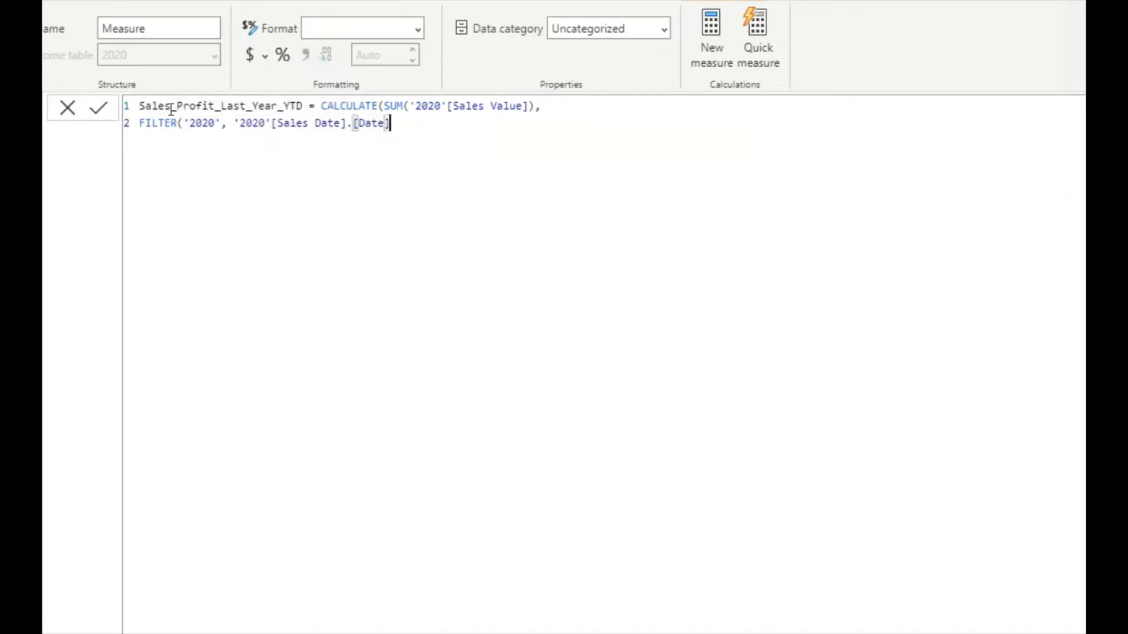
text(>)
key(BackSpace)
text(< DATE)
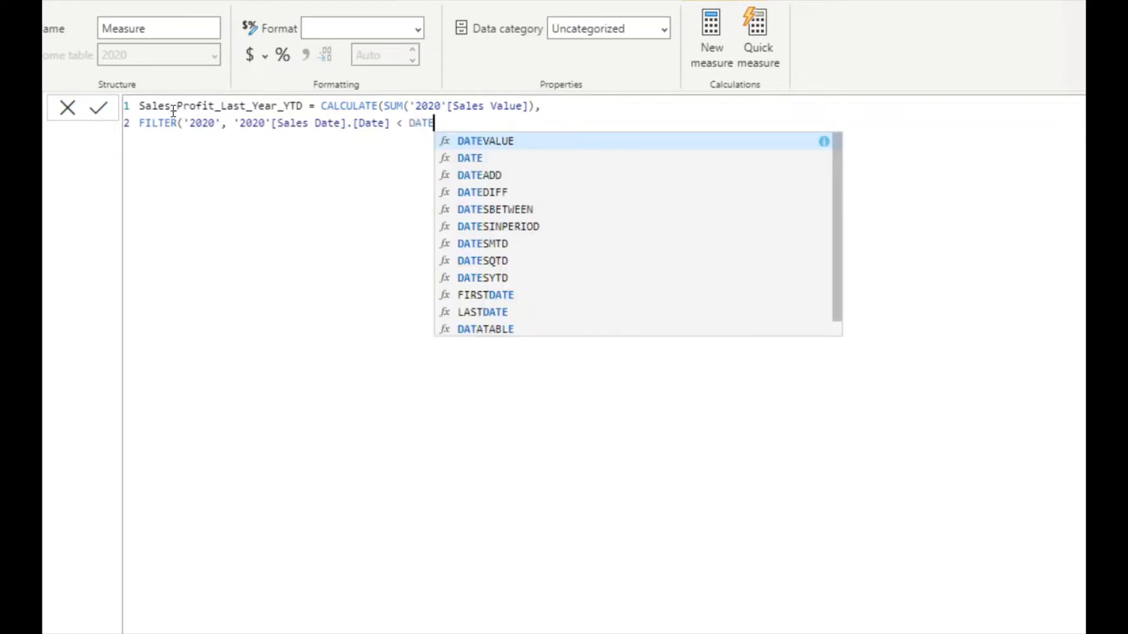
Finish the cutoff as DATE(YEAR(TODAY())-1, MONTH(TODAY()), DAY(TODAY())) and commit the measure.
key(Down)
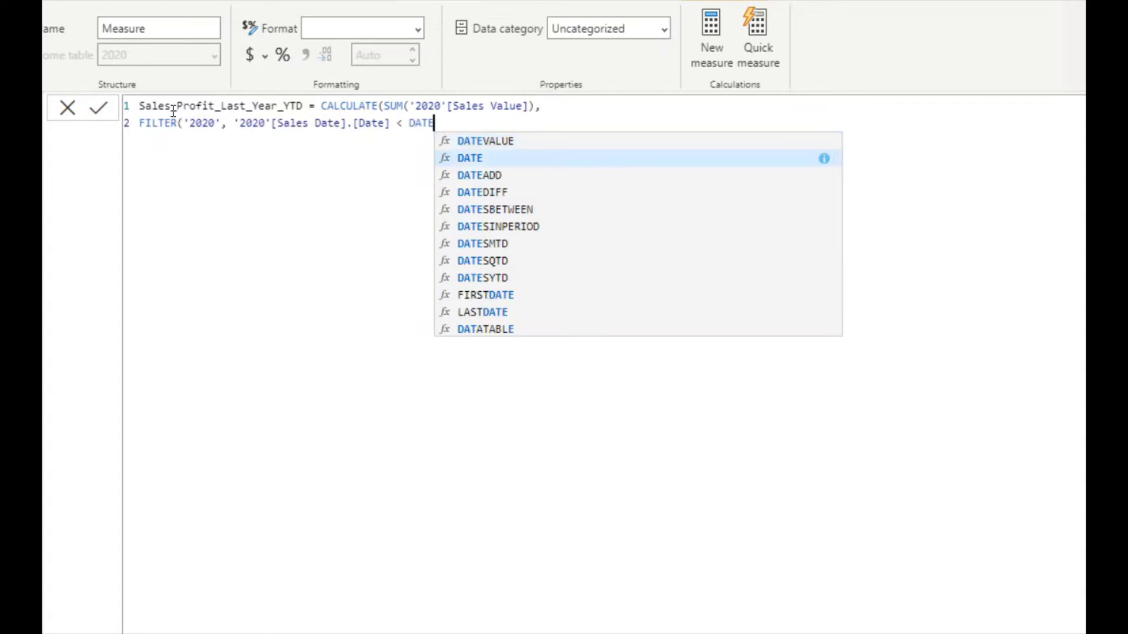
key(Tab)
text(YEAR)
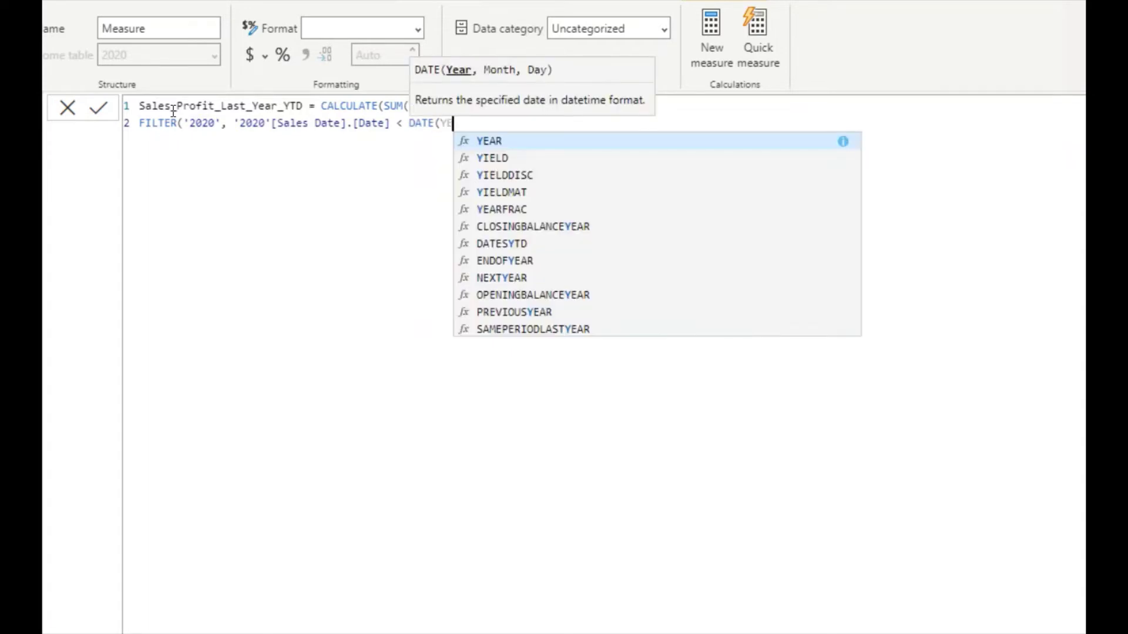
key(BackSpace)
key(BackSpace)
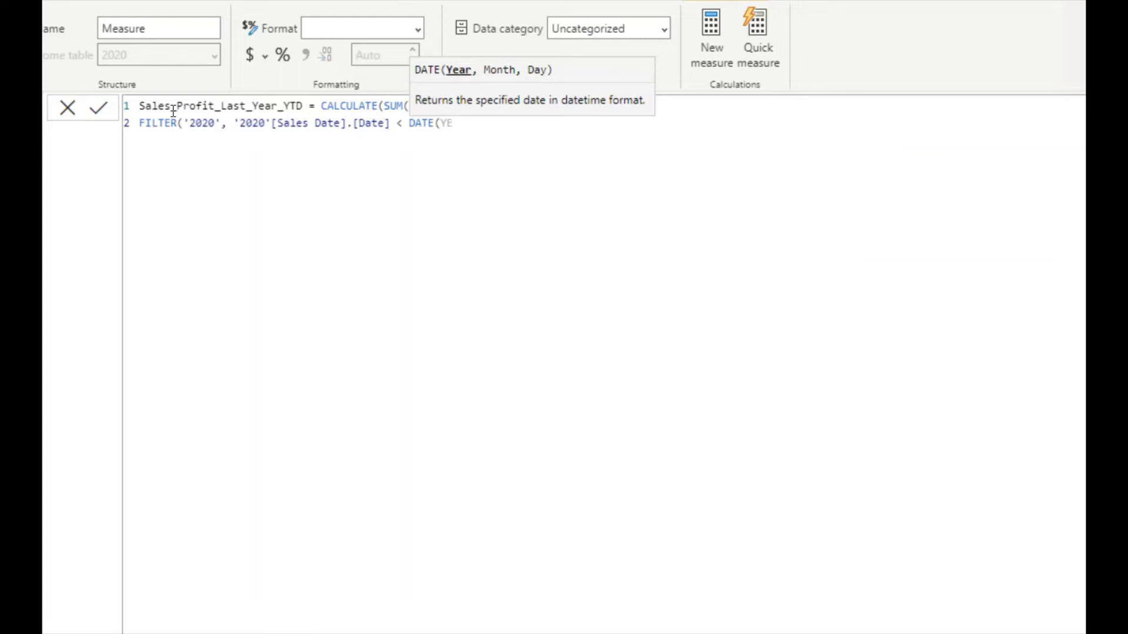
text(AR()
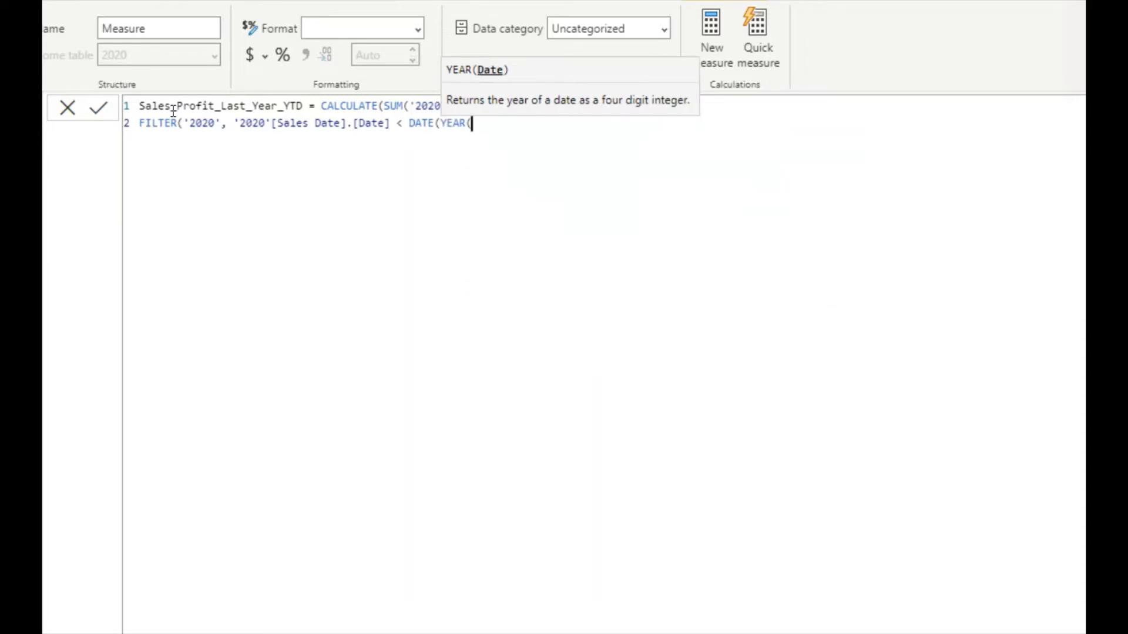
text(TODAY())-1)
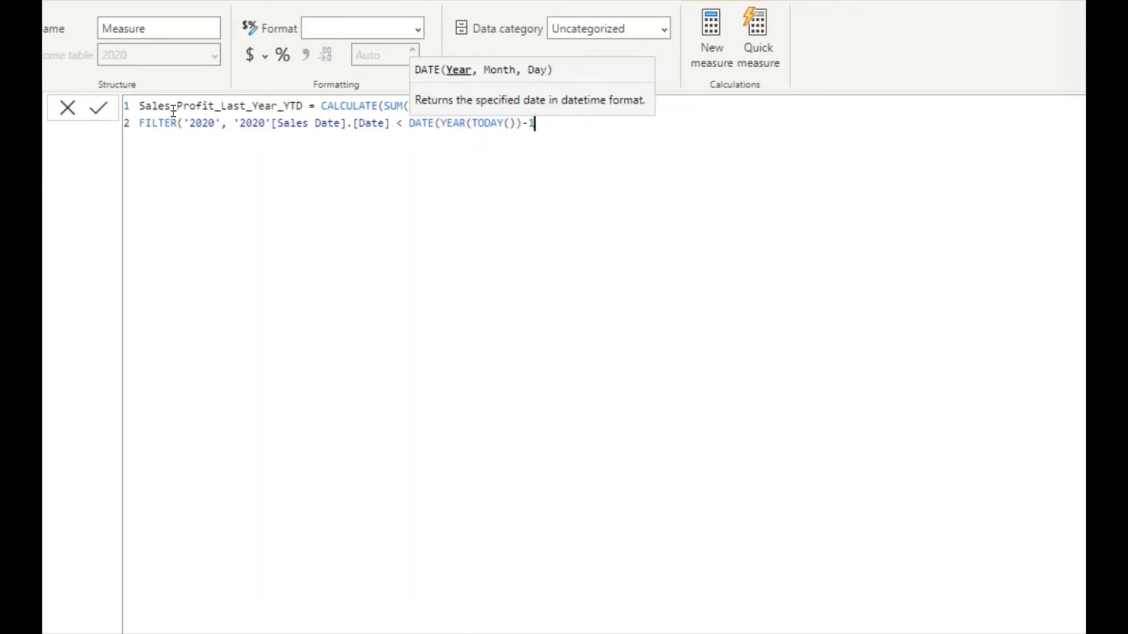
text(, MON)
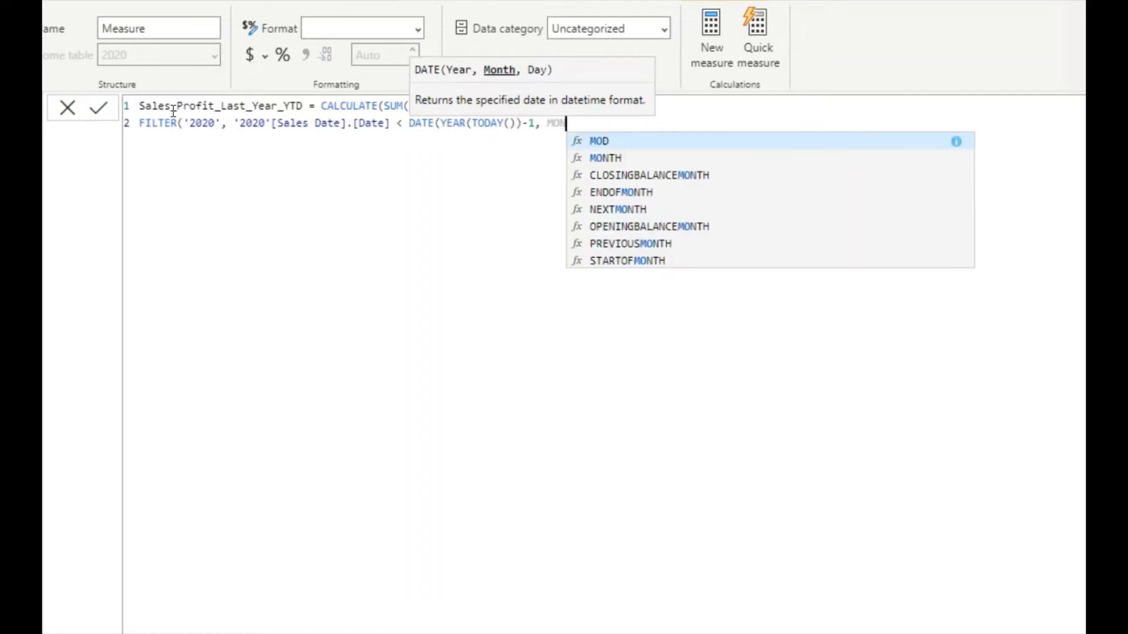
text(TH)
key(Tab)
text(()
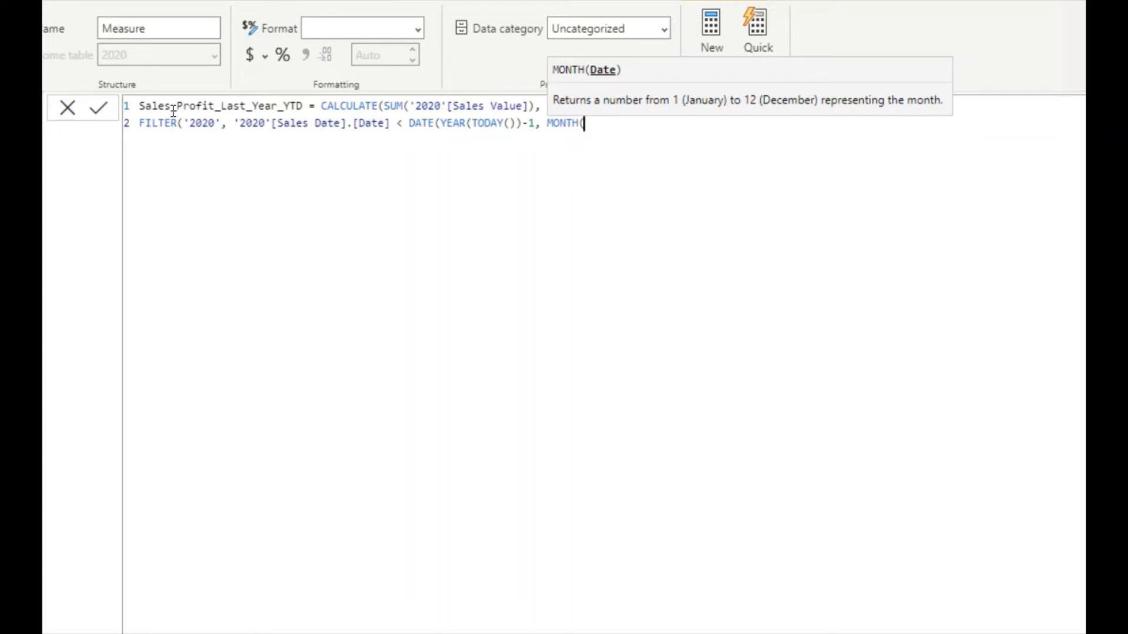
text(TODAY)
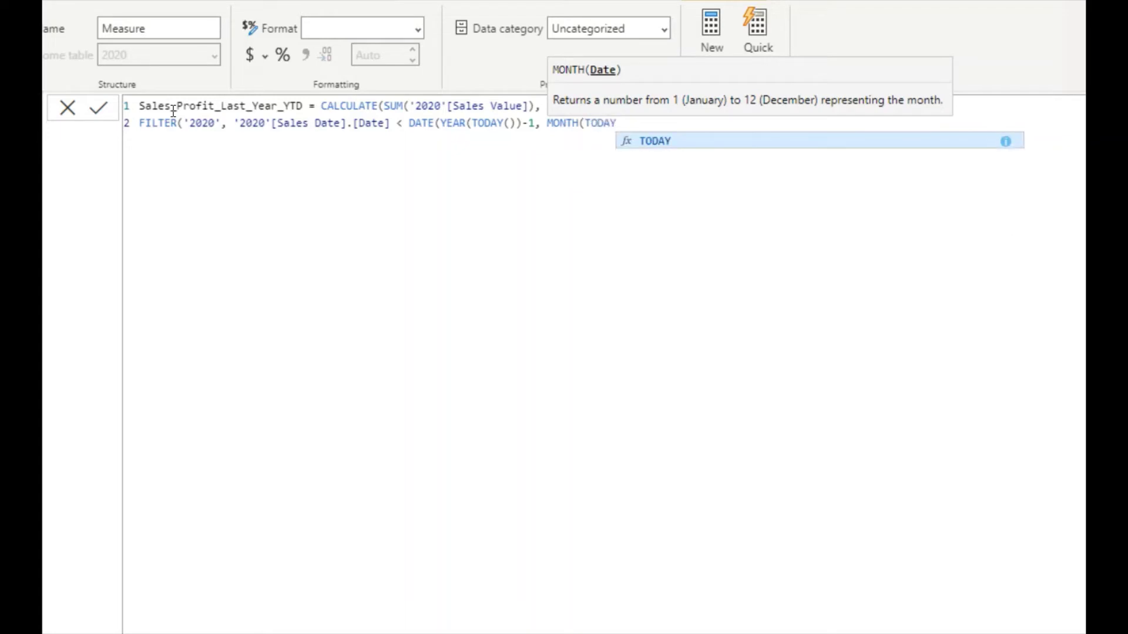
text(())
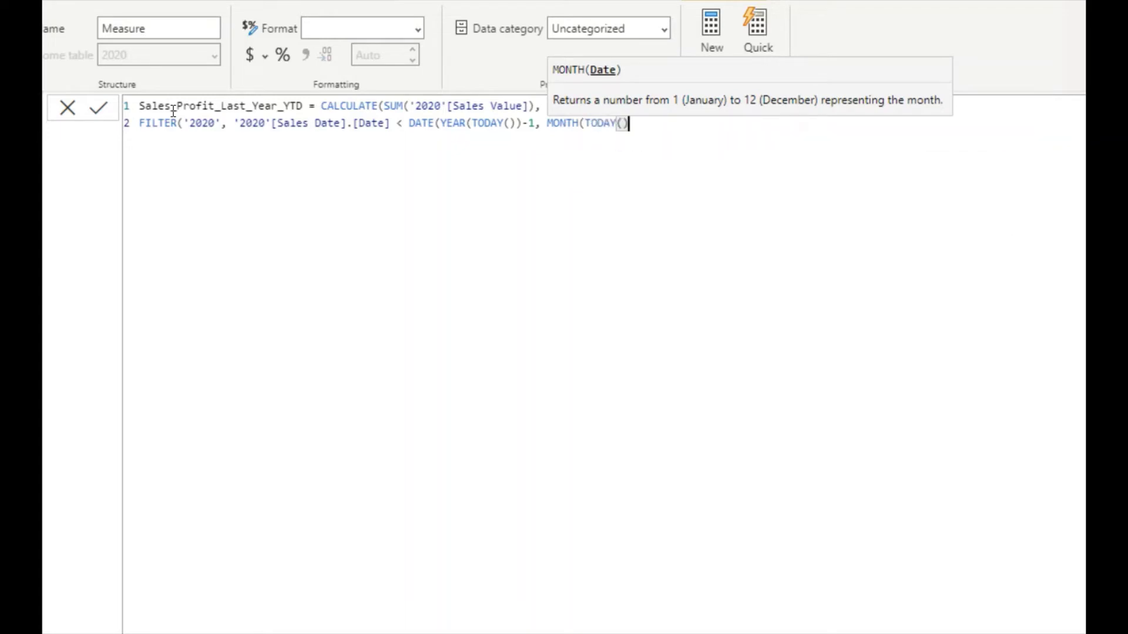
text())
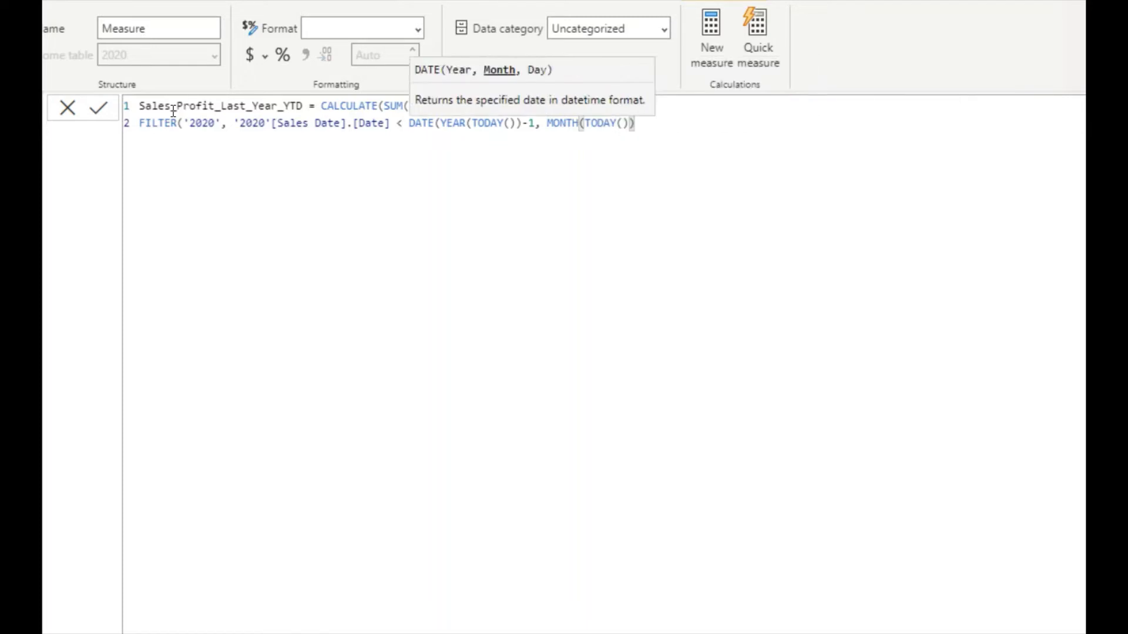
text(,)
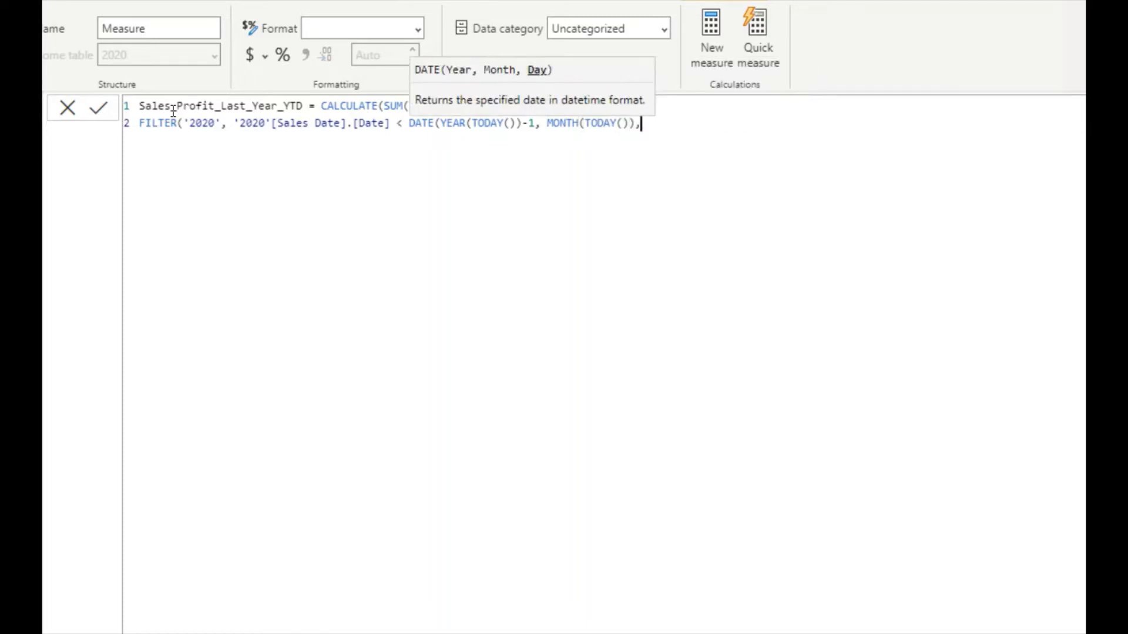
text(DAY()
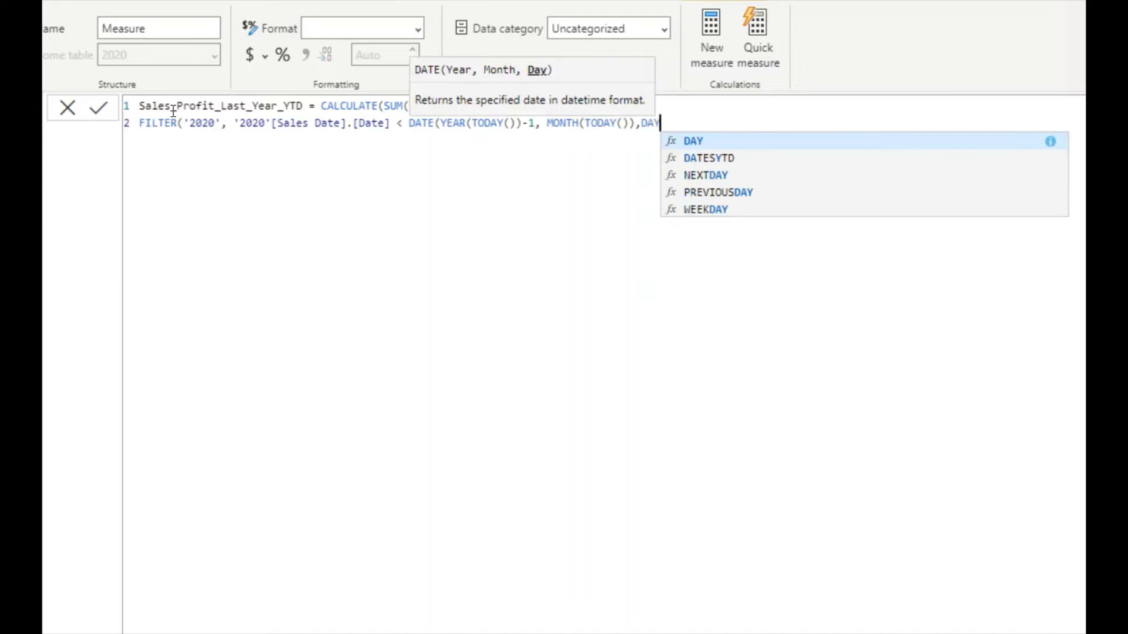
text(TODAY())
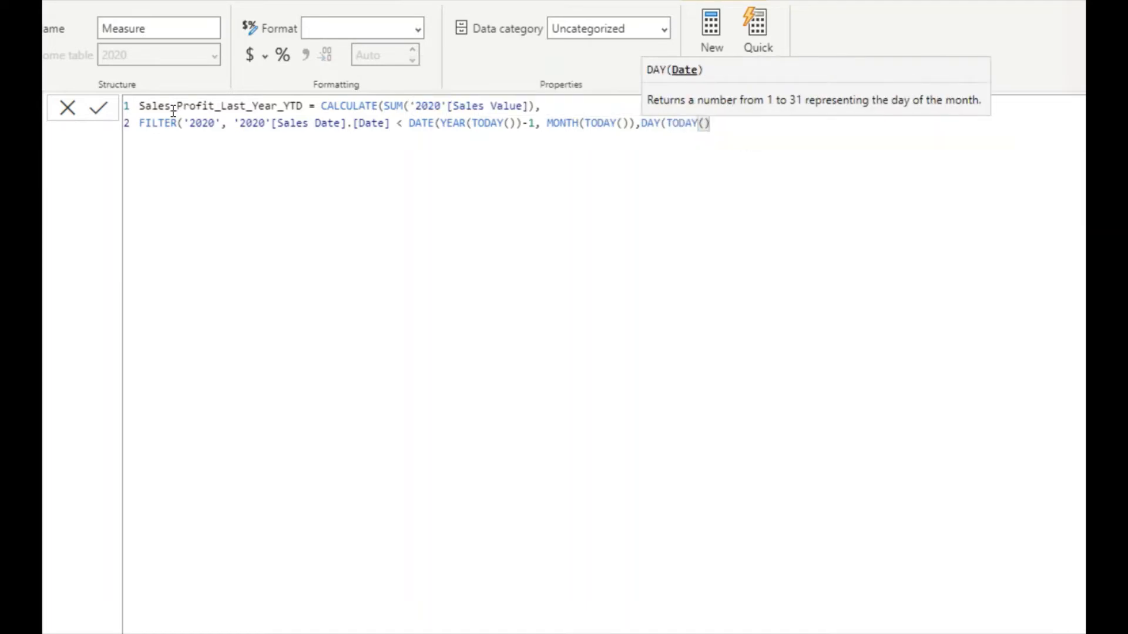
text())
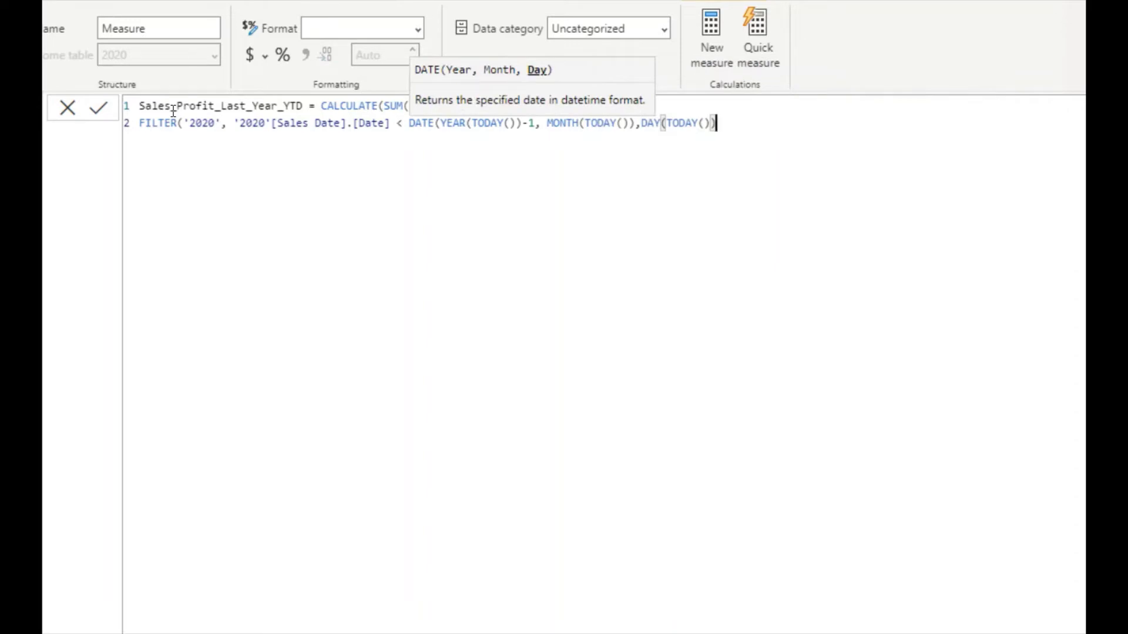
text())))
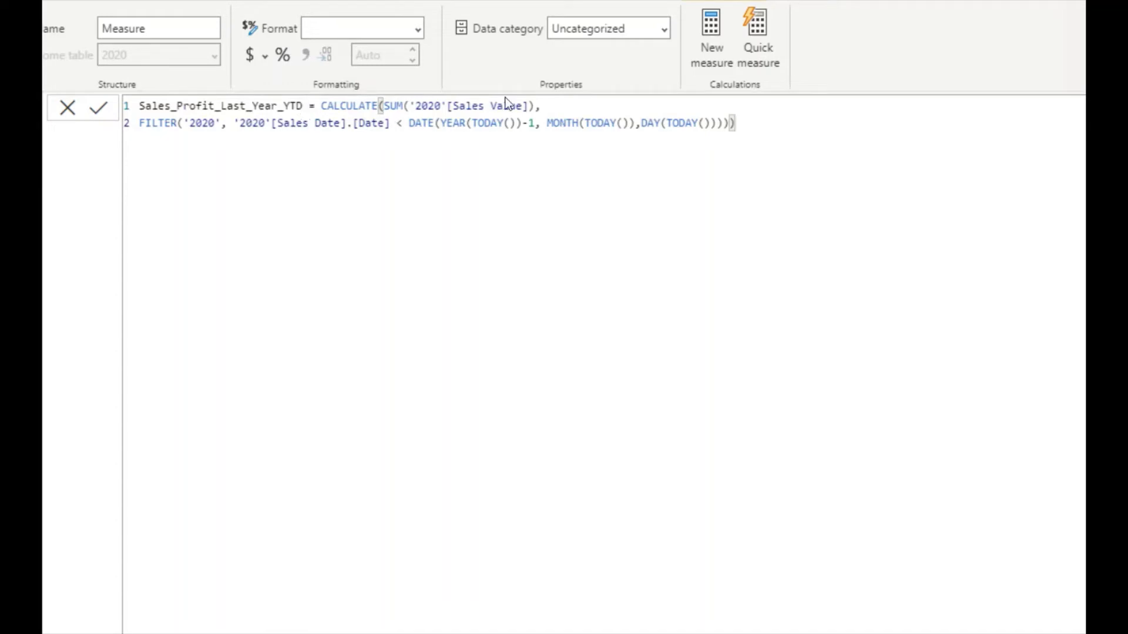
key(Return)
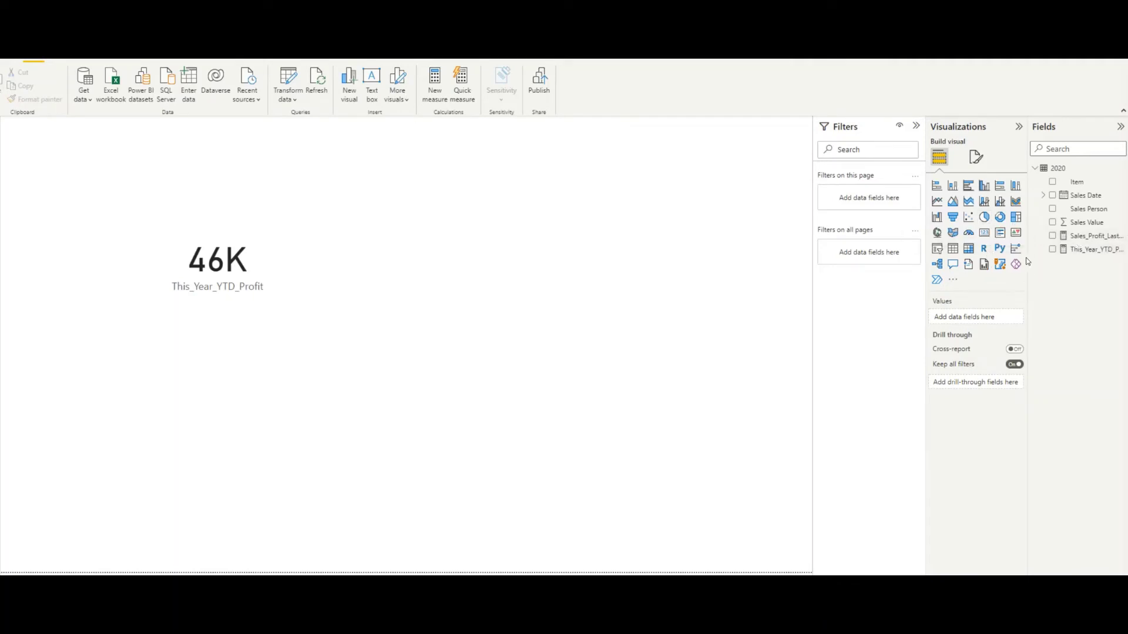
Add a second sized card beside the first showing Sales_Profit_Last_Year_YTD as 26K.
click(984, 235)
drag(238, 380, 491, 235)
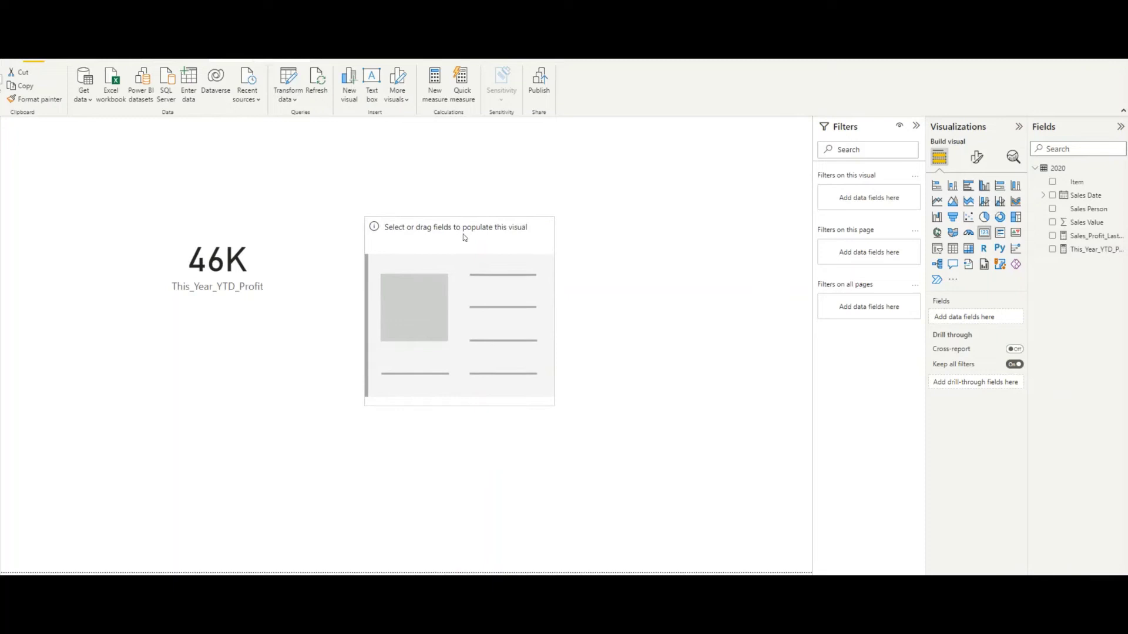
click(463, 234)
drag(368, 214, 385, 225)
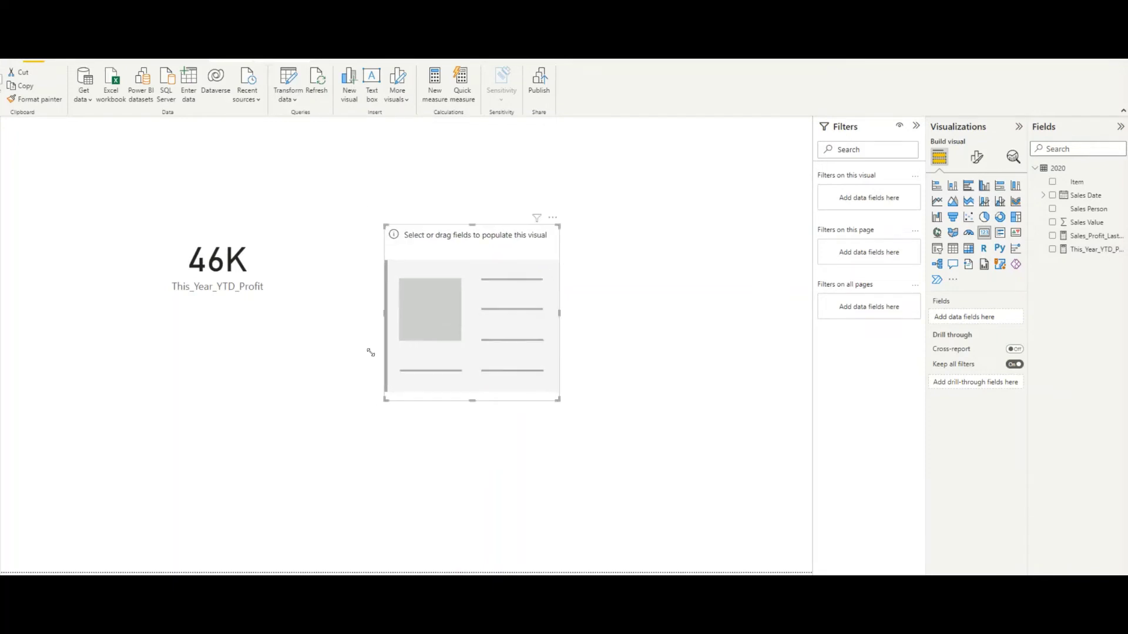
click(388, 407)
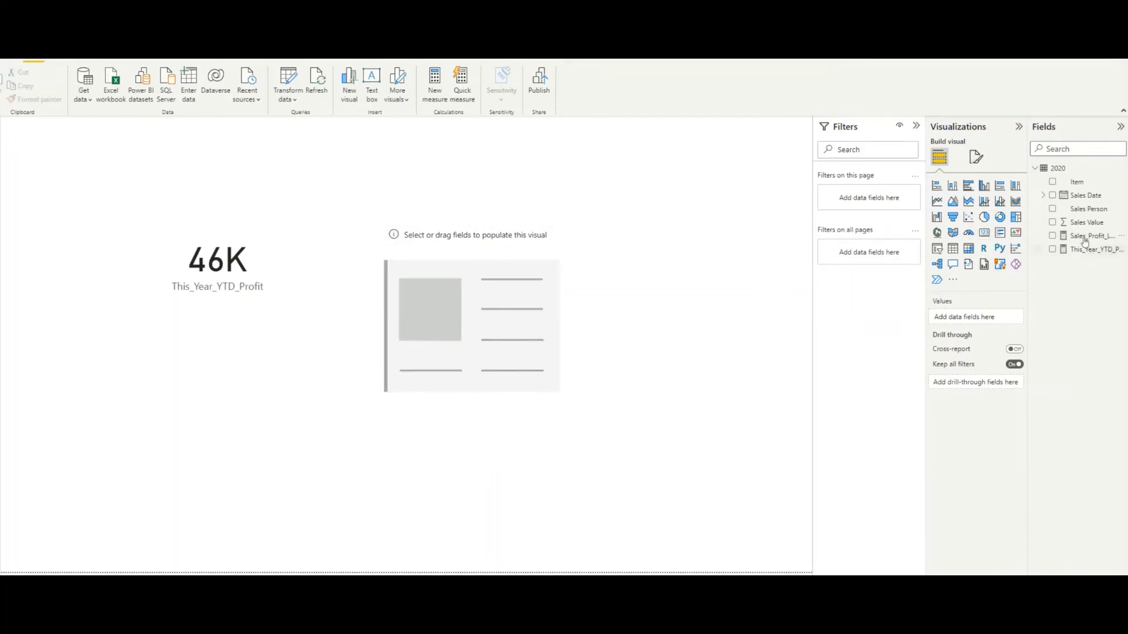
drag(1084, 241, 497, 306)
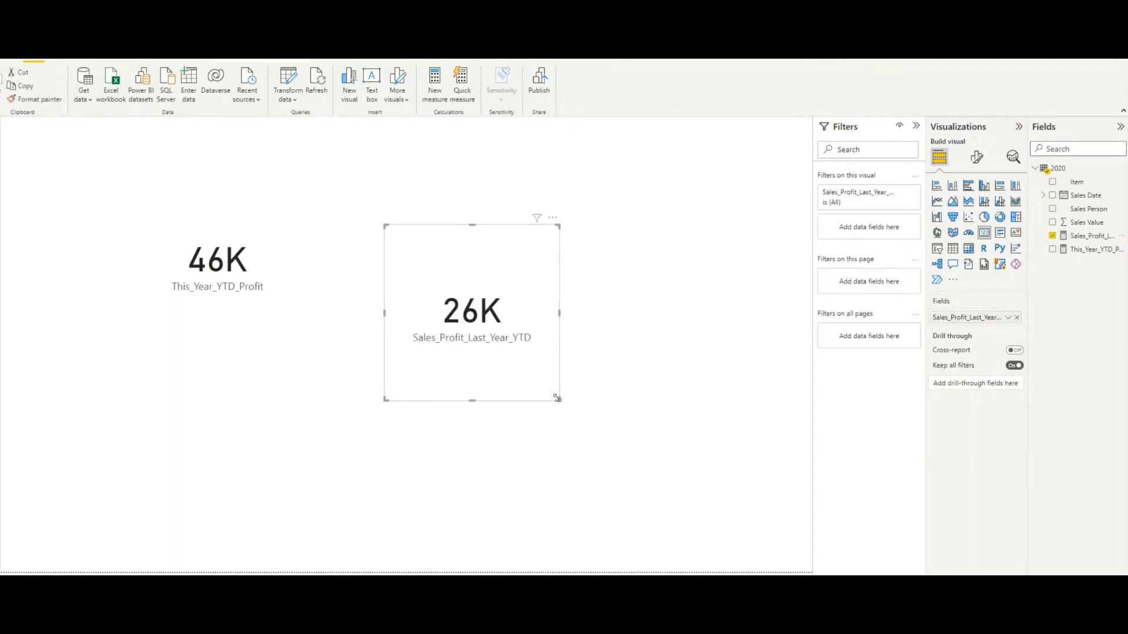
drag(557, 398, 554, 322)
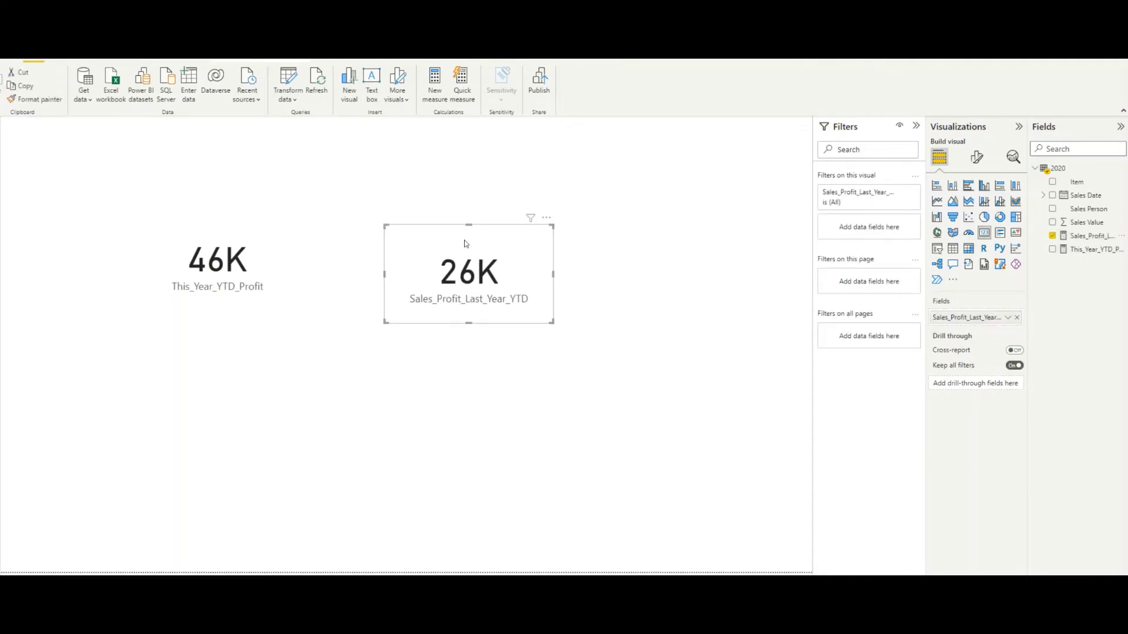
drag(457, 237, 454, 235)
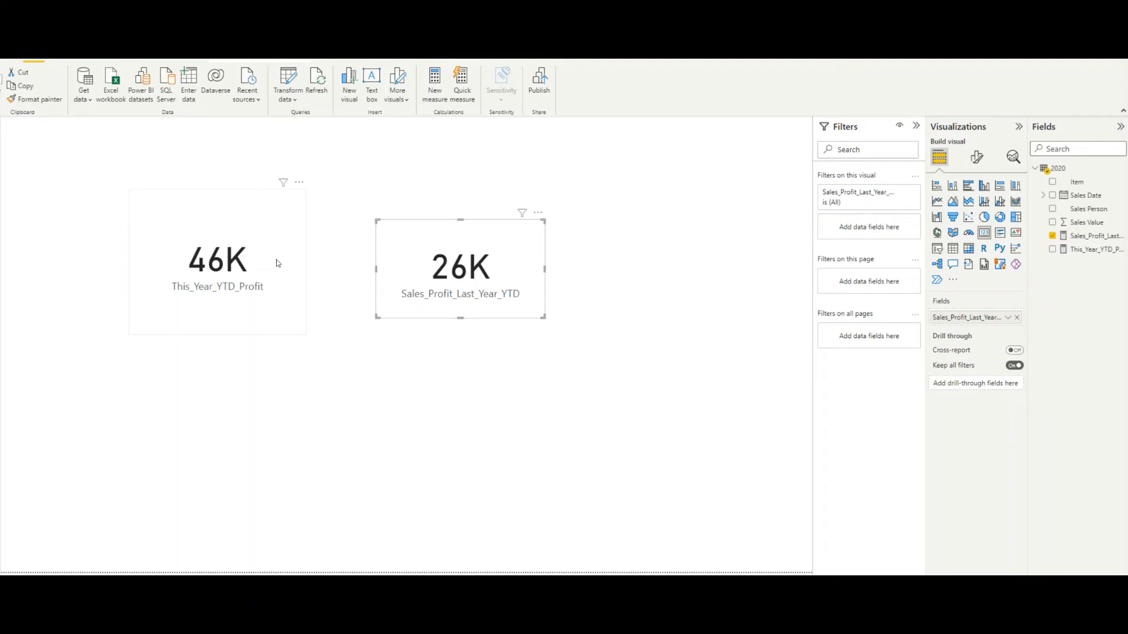
click(716, 434)
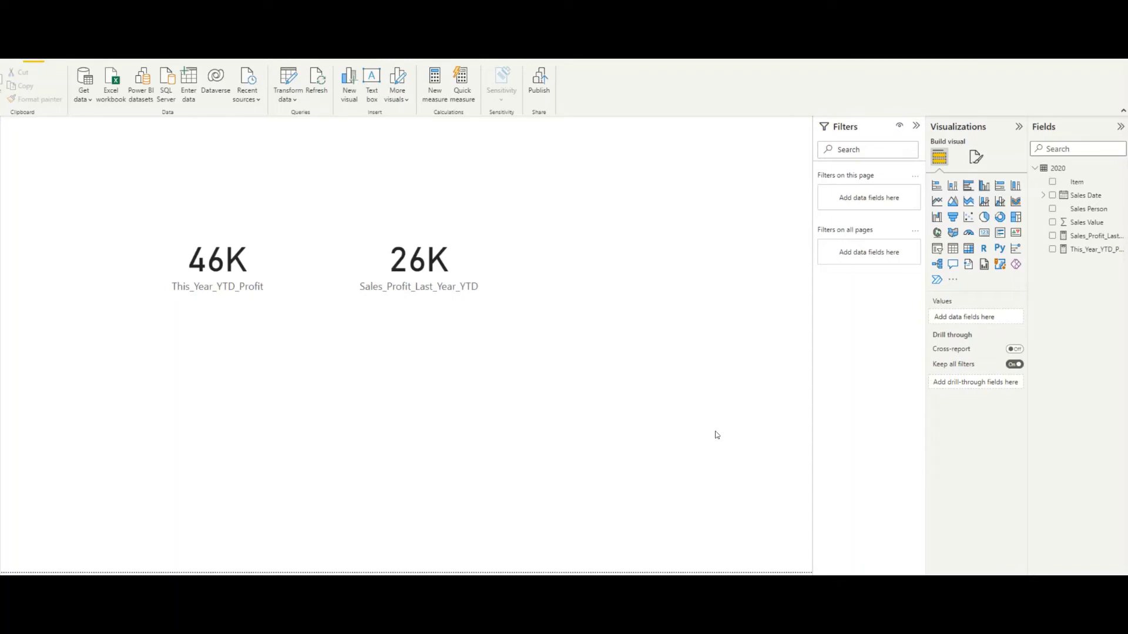
Create and commit Target_Profit_2022 = [Sales_Profit_Last_Year_YTD] + [Sales_Profit_Last_Year_YTD]*15/100.
right_click(1063, 169)
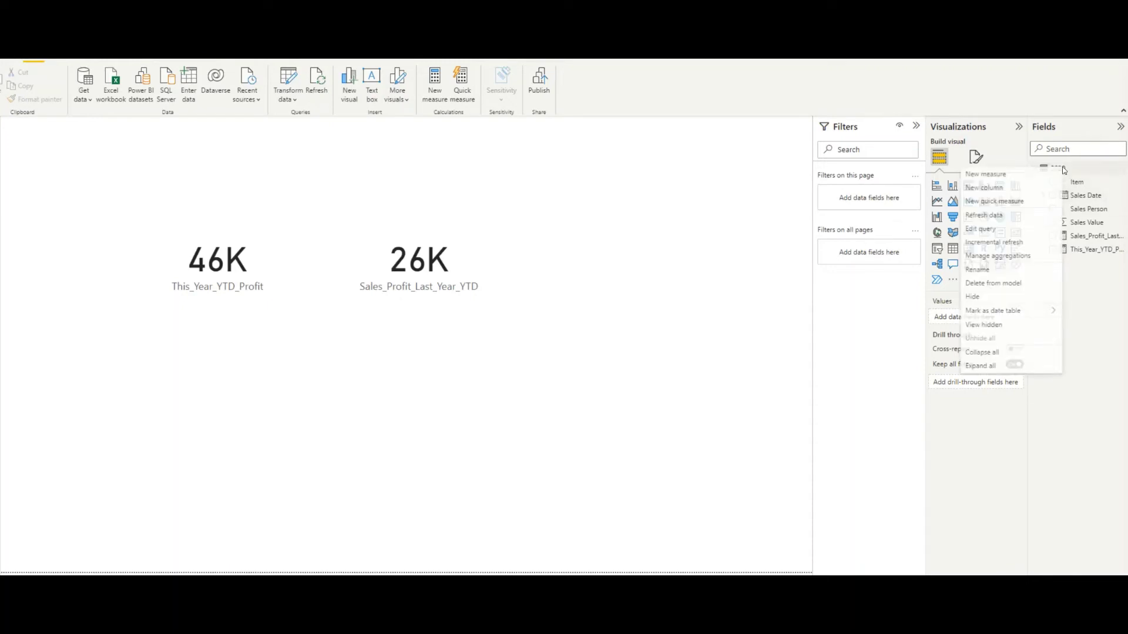
click(999, 178)
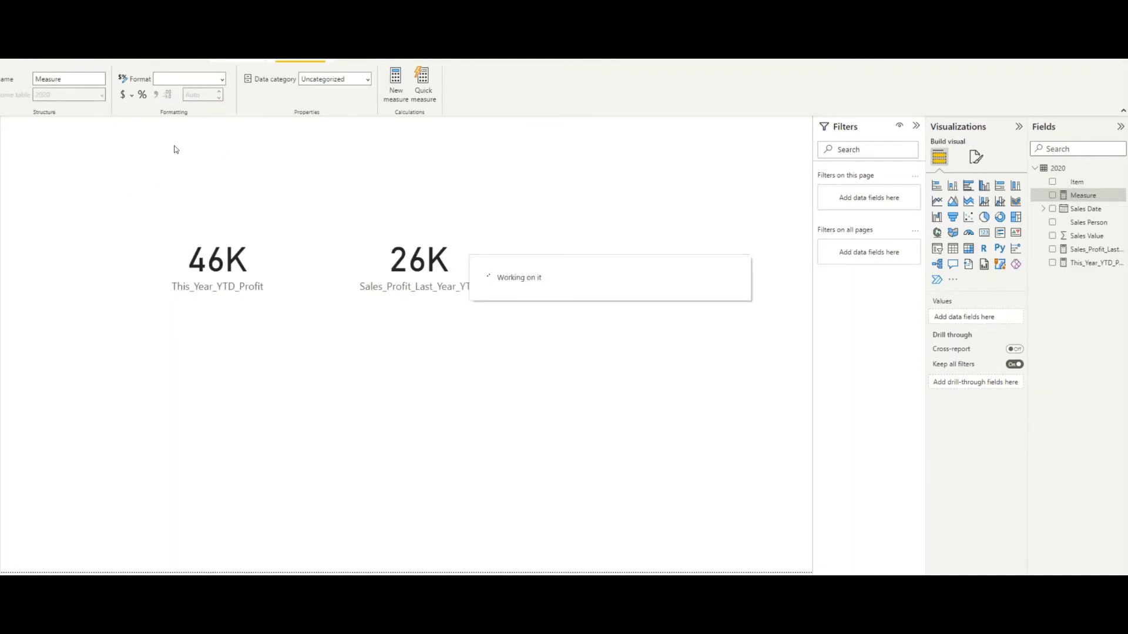
double_click(75, 125)
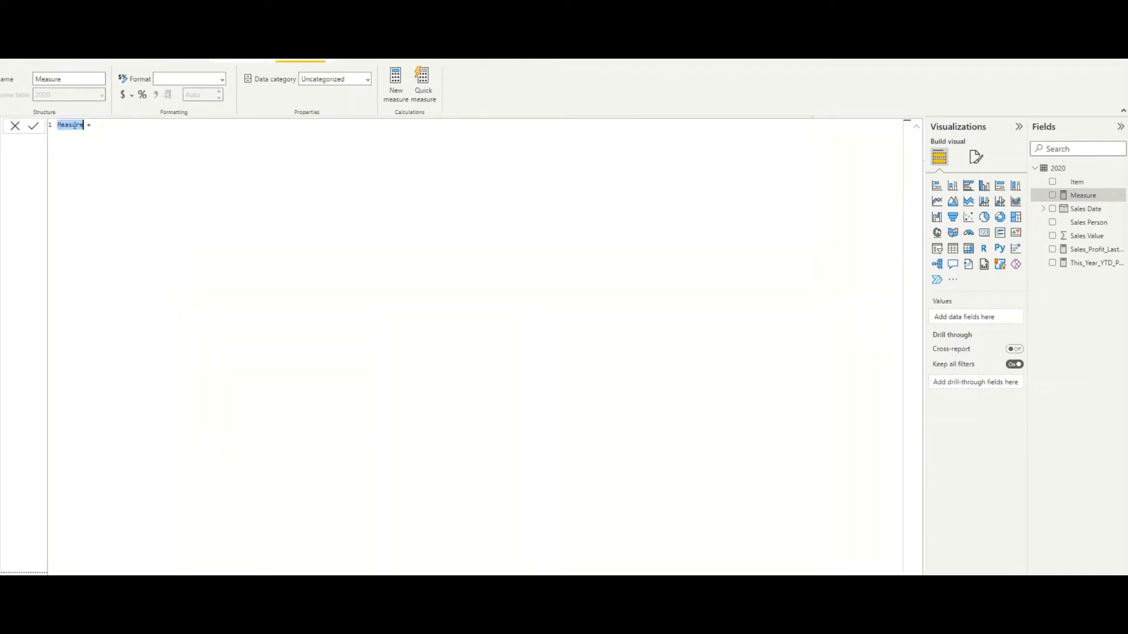
text(Target_Profit_2020)
key(BackSpace)
text(2 = SALE)
key(Tab)
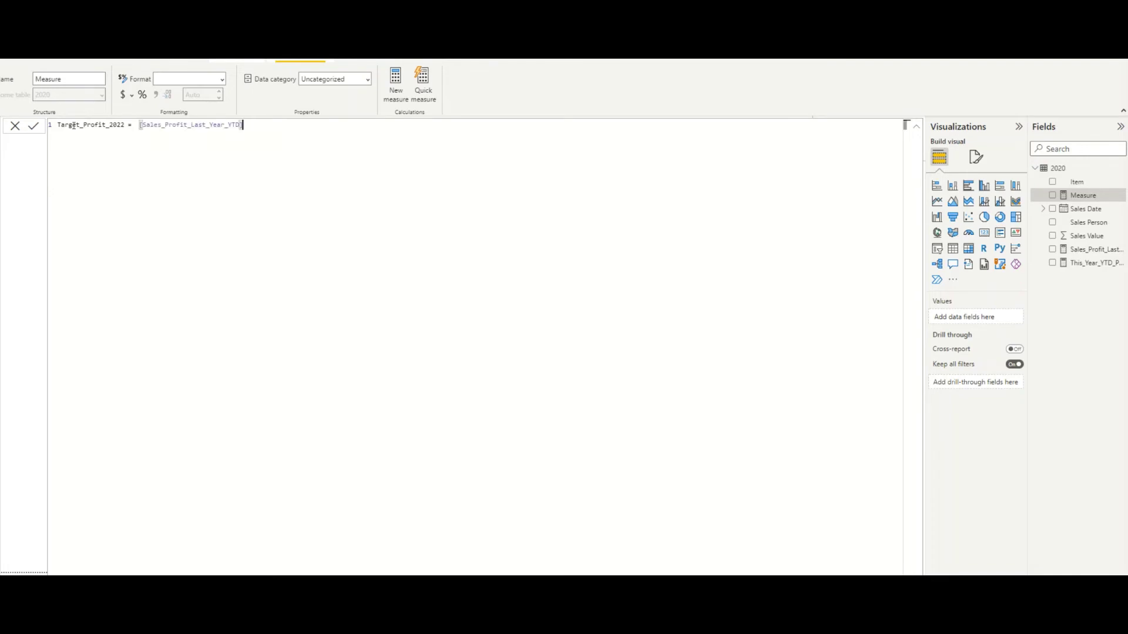
text(+ SALE)
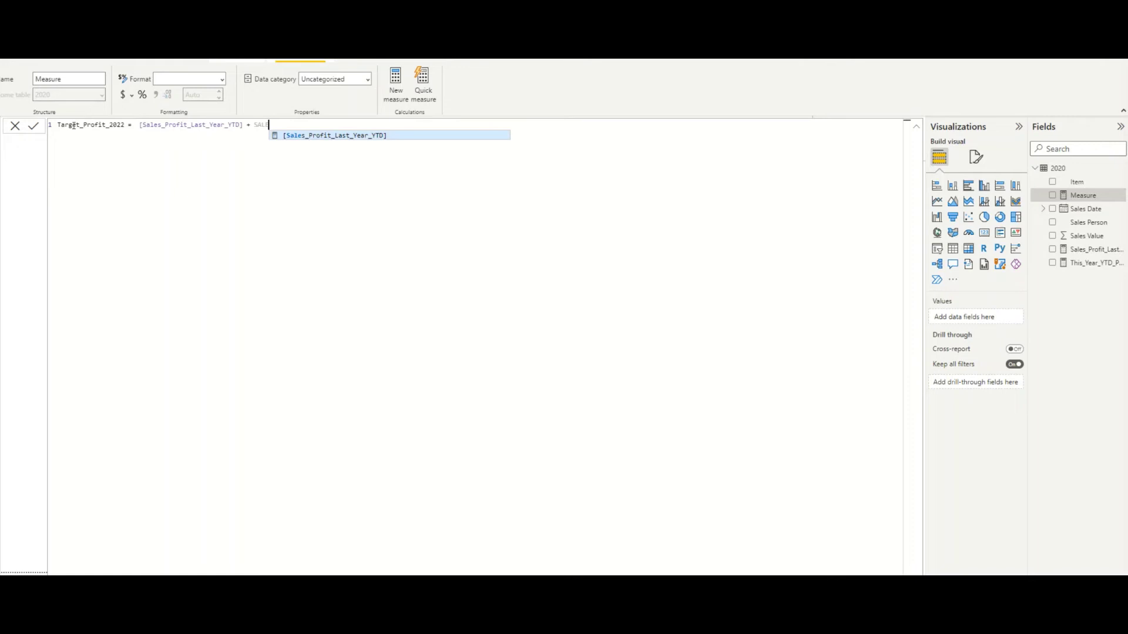
key(Tab)
text(*)
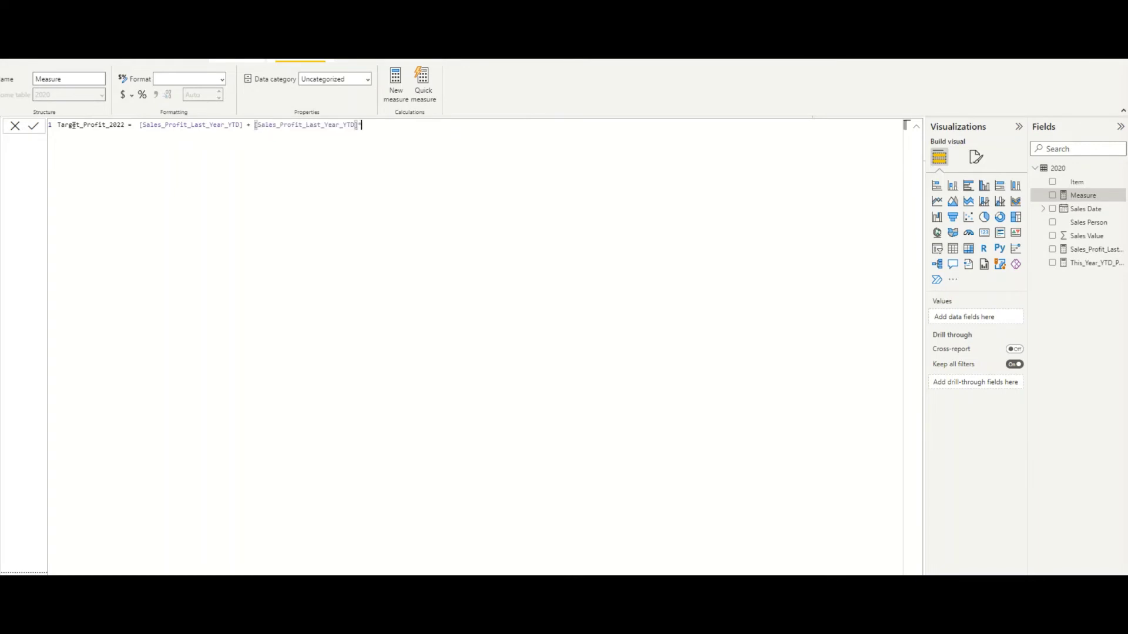
text(15/100)
key(Return)
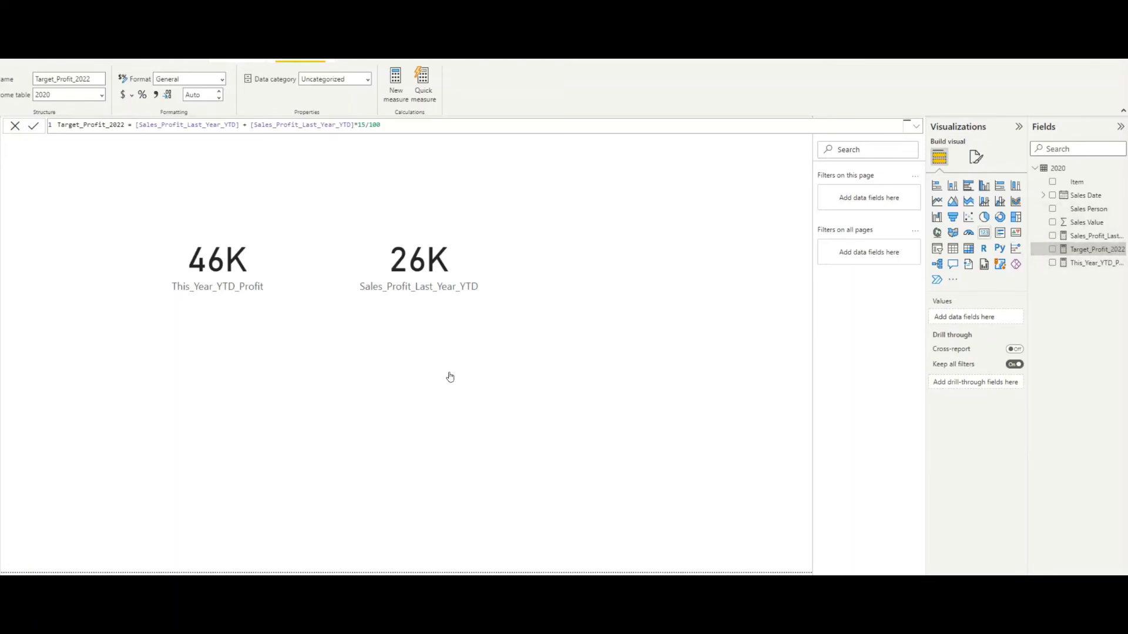
Place a smaller third card below the others showing Target_Profit_2022 as 30.32K.
drag(239, 383, 360, 349)
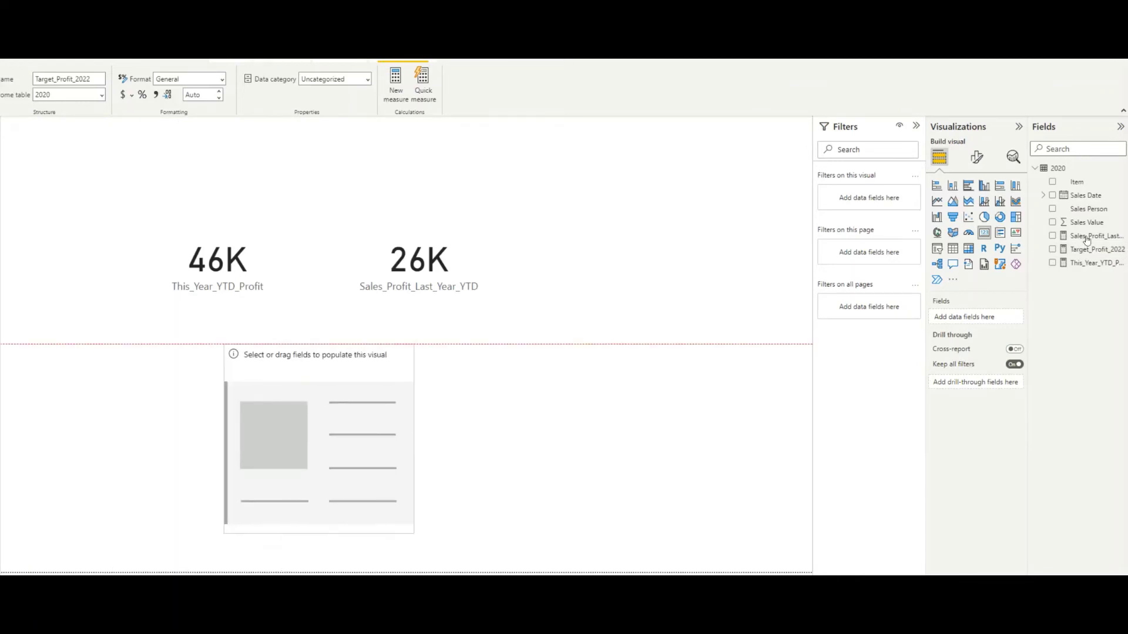
drag(1088, 249, 369, 388)
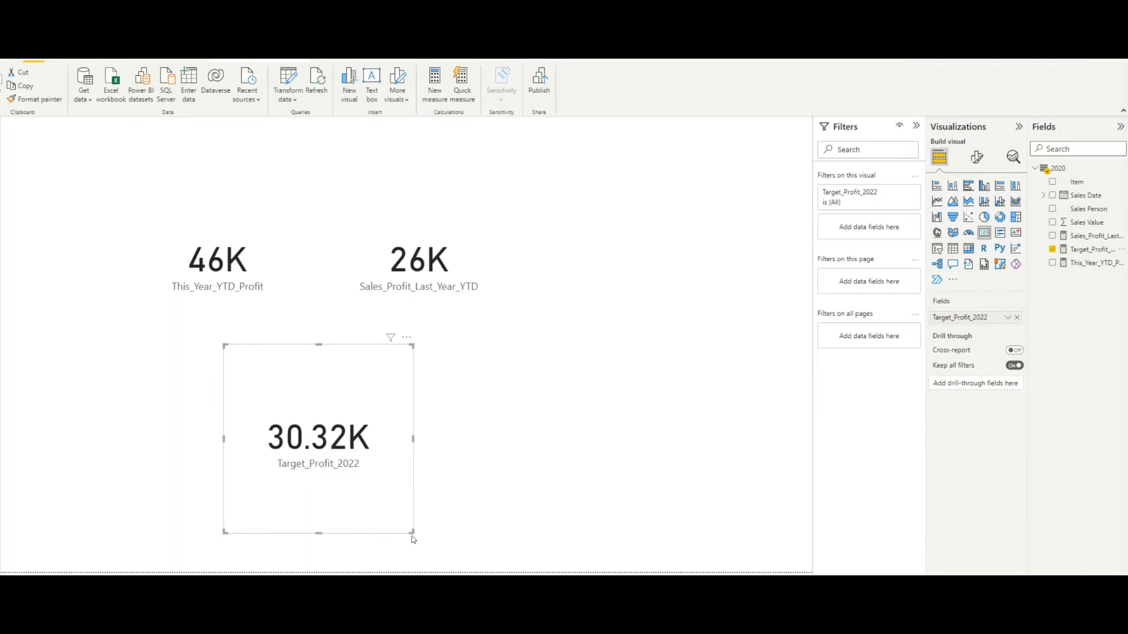
drag(413, 533, 406, 501)
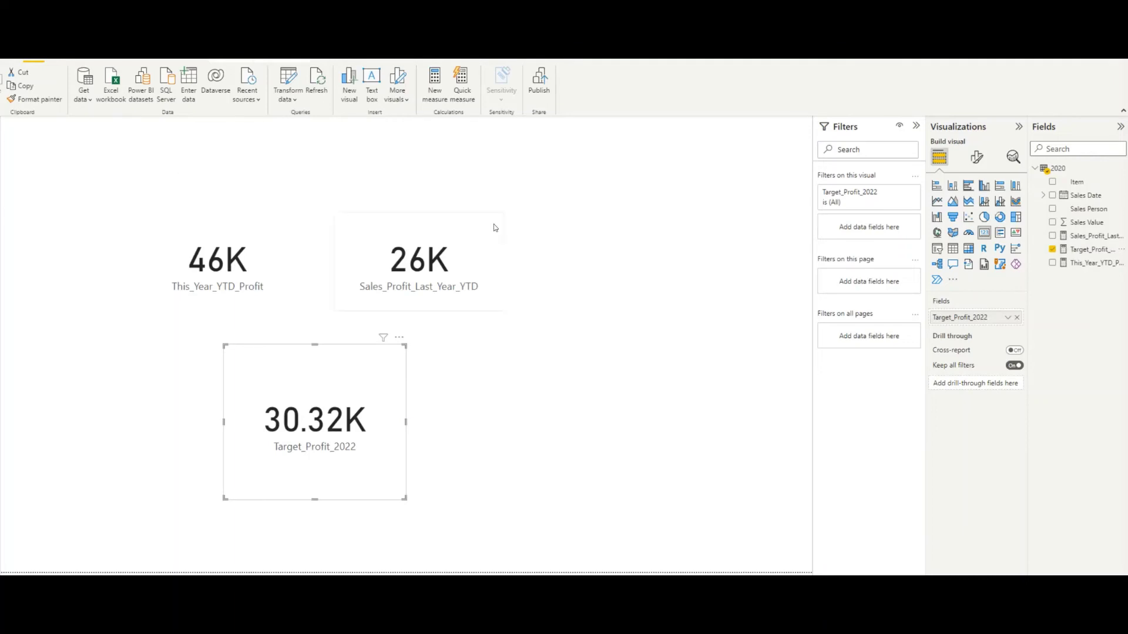
click(100, 232)
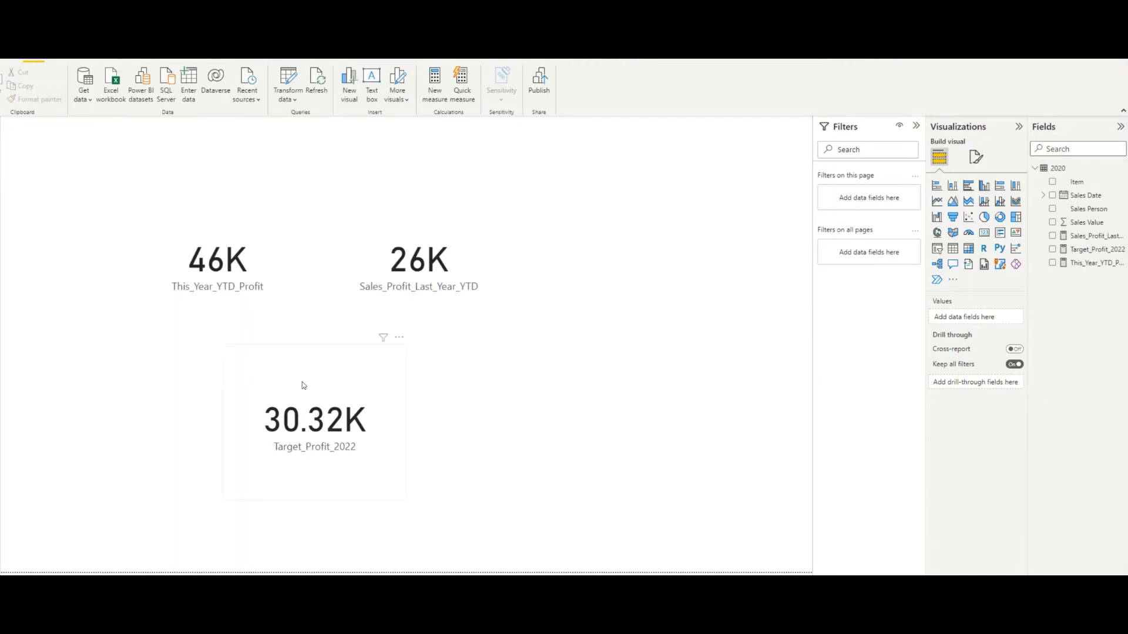
click(305, 364)
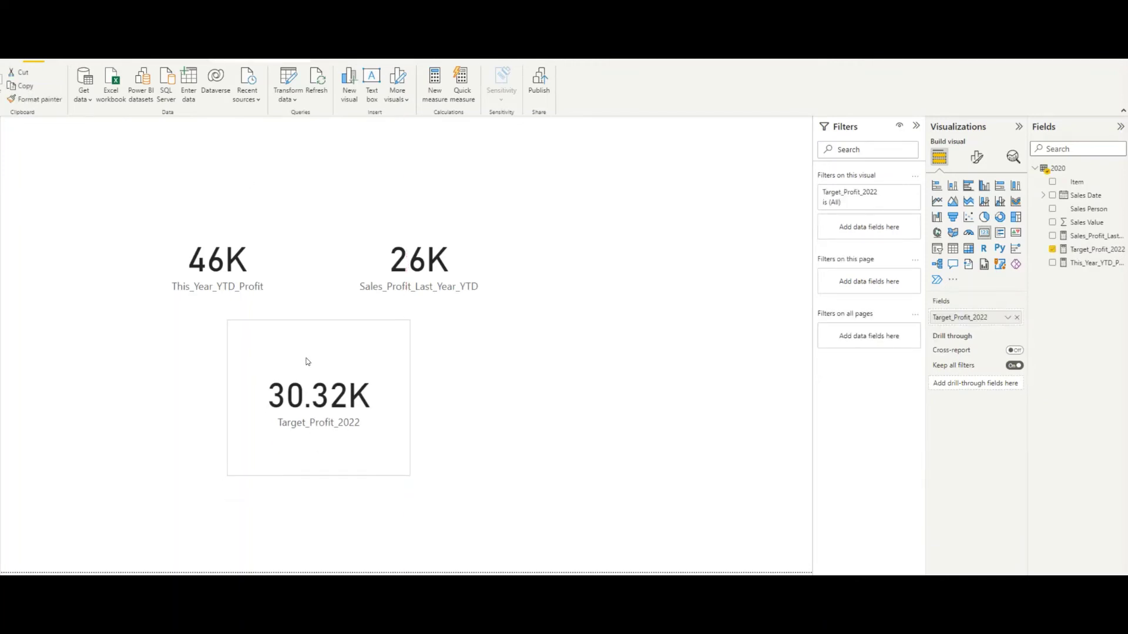
click(599, 351)
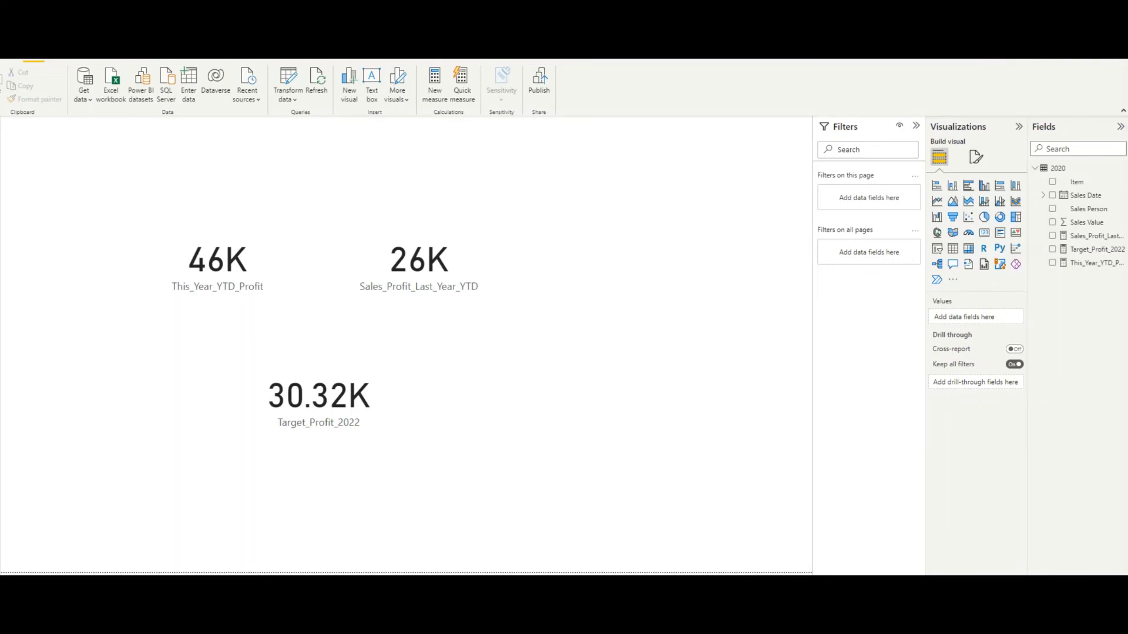
Create a new measure on the 2020 table named Color.
right_click(1061, 170)
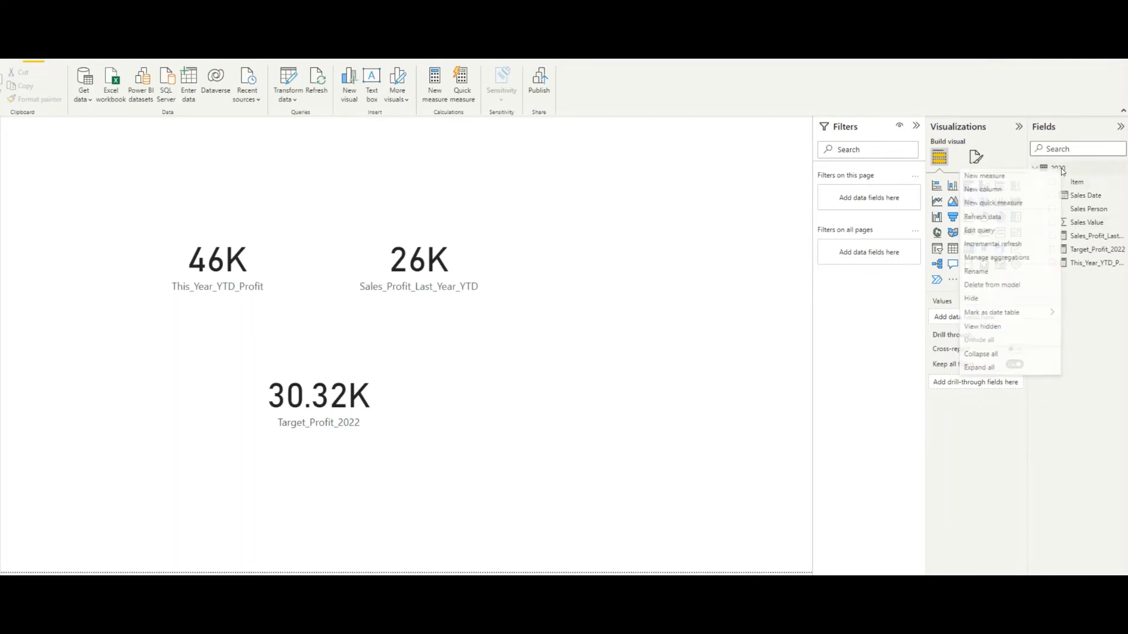
click(1005, 178)
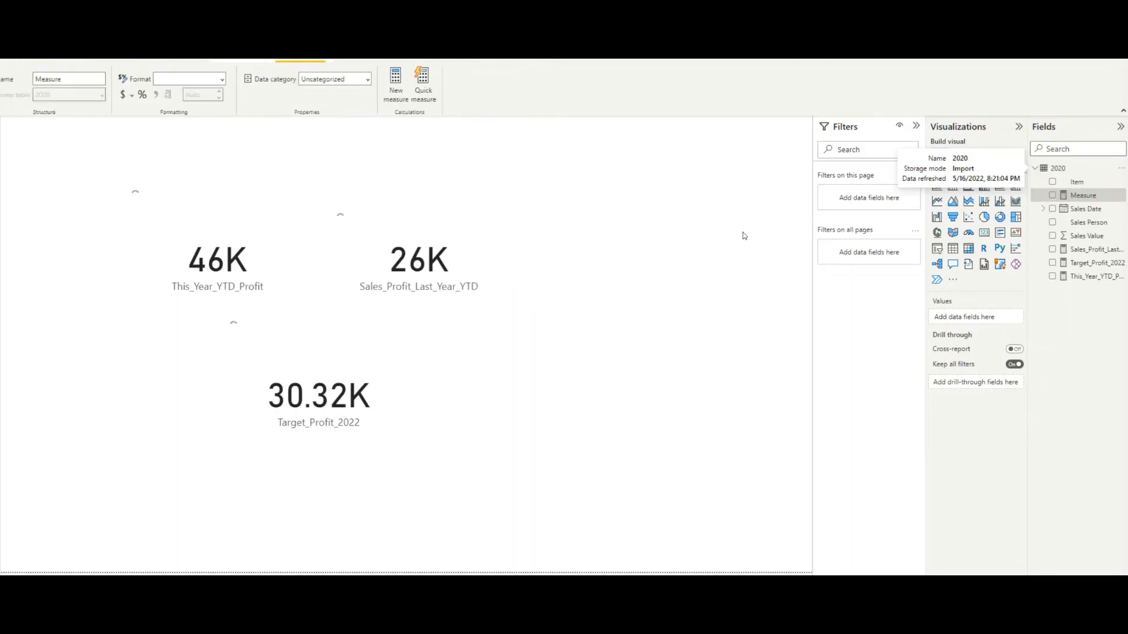
triple_click(73, 128)
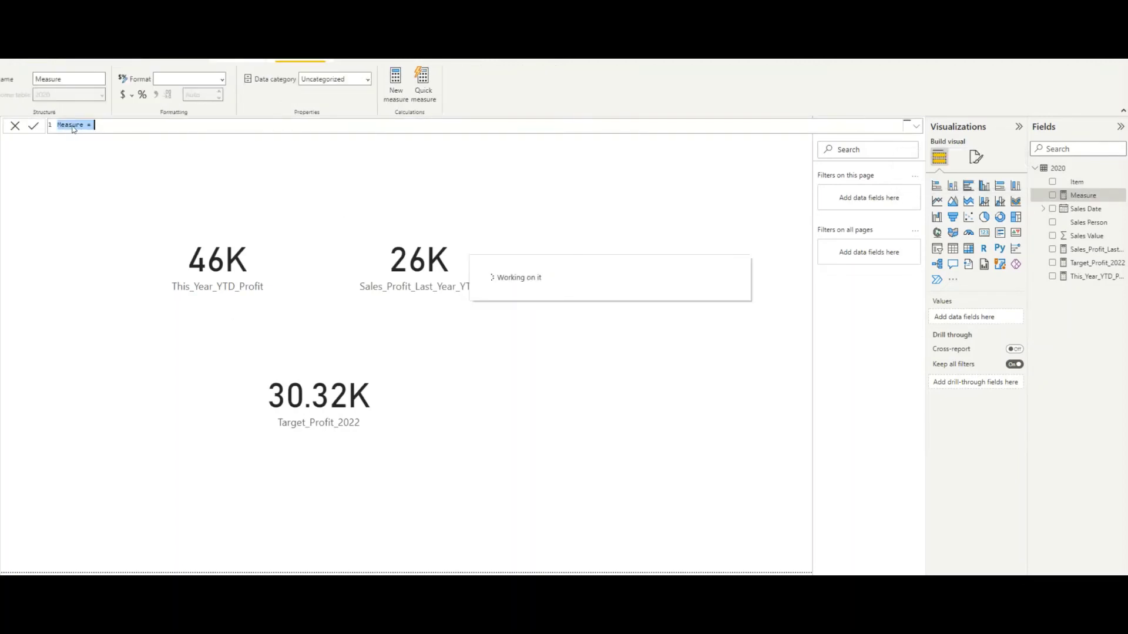
double_click(73, 125)
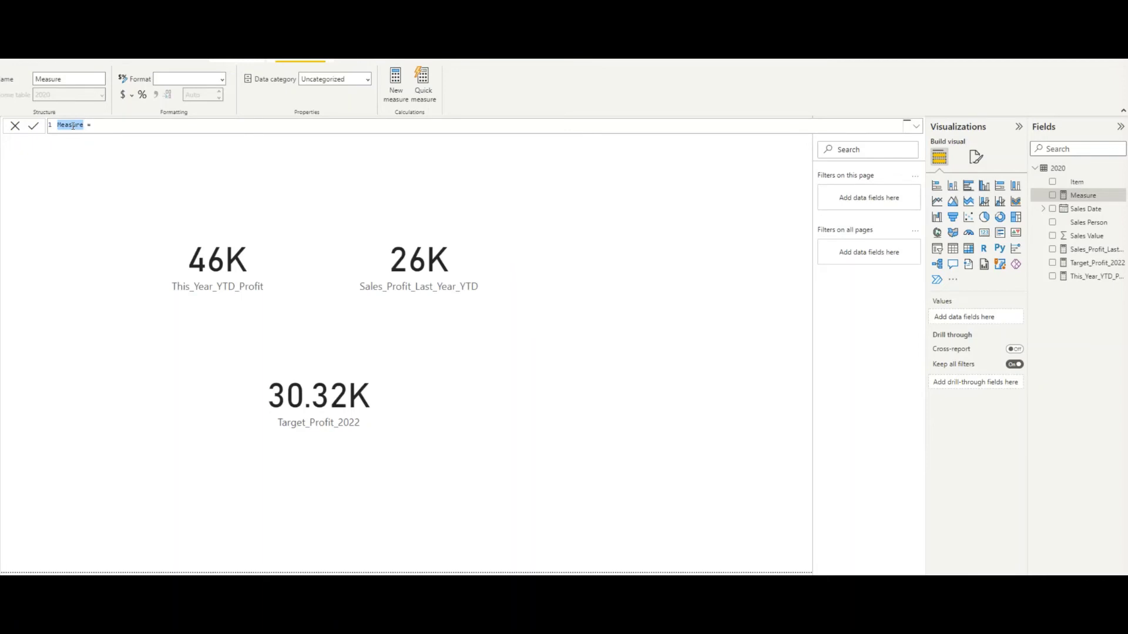
text(Color)
key(End)
Enter IF([This_Year_YTD_Profit] > [Target_Profit_2022], green "00FF00", else "#FF0000") as its formula.
text(IF)
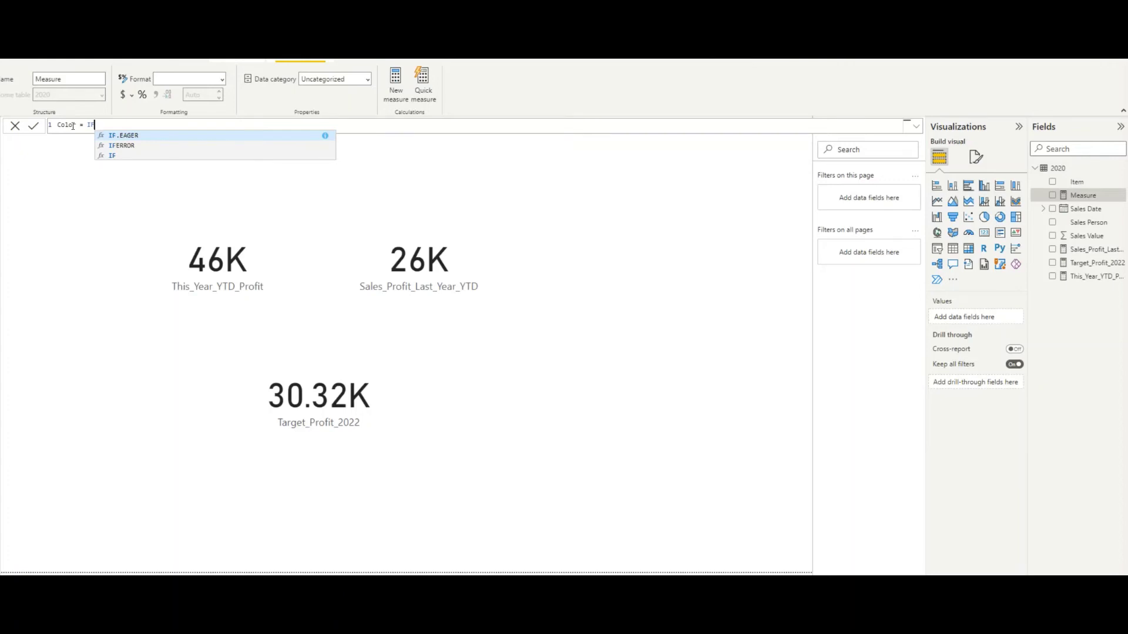
text((Thi)
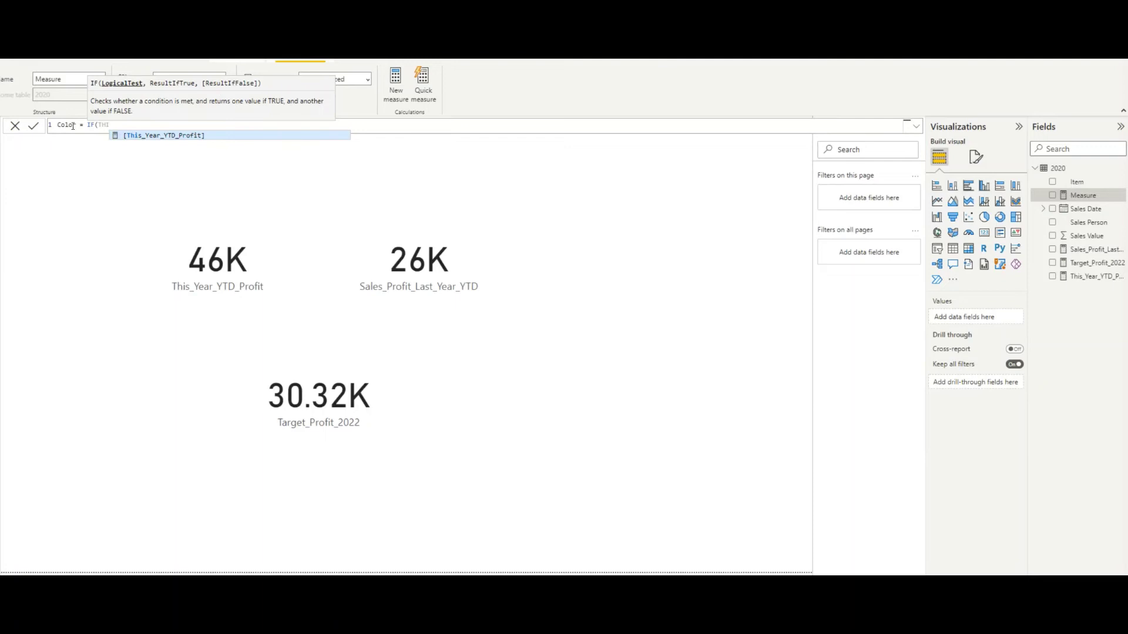
key(Tab)
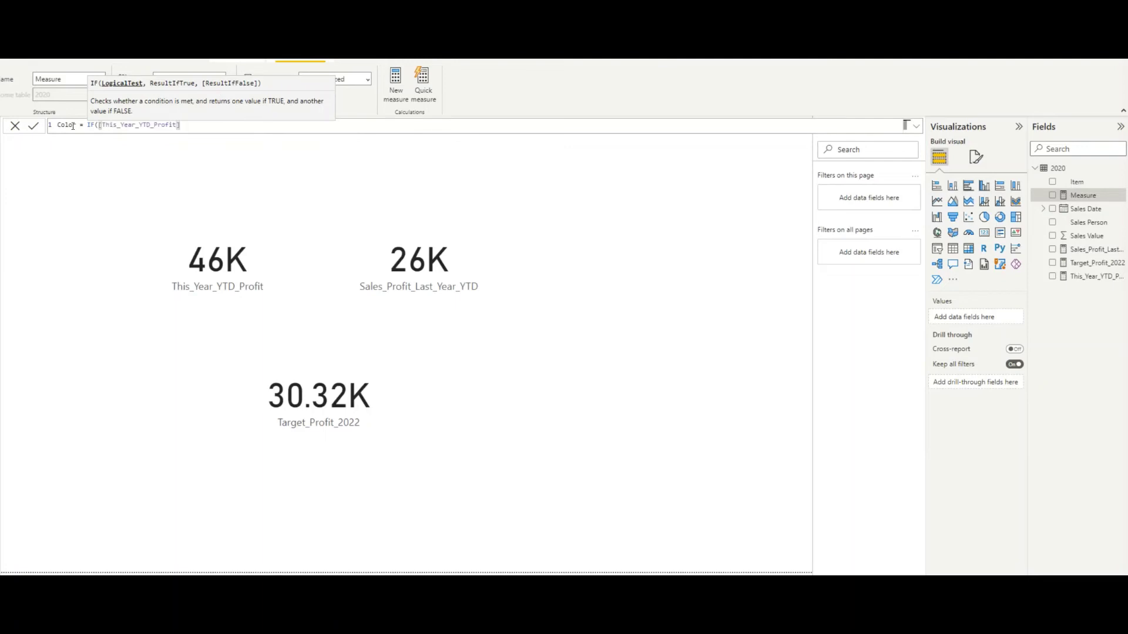
text(> TAR)
key(Tab)
text(,)
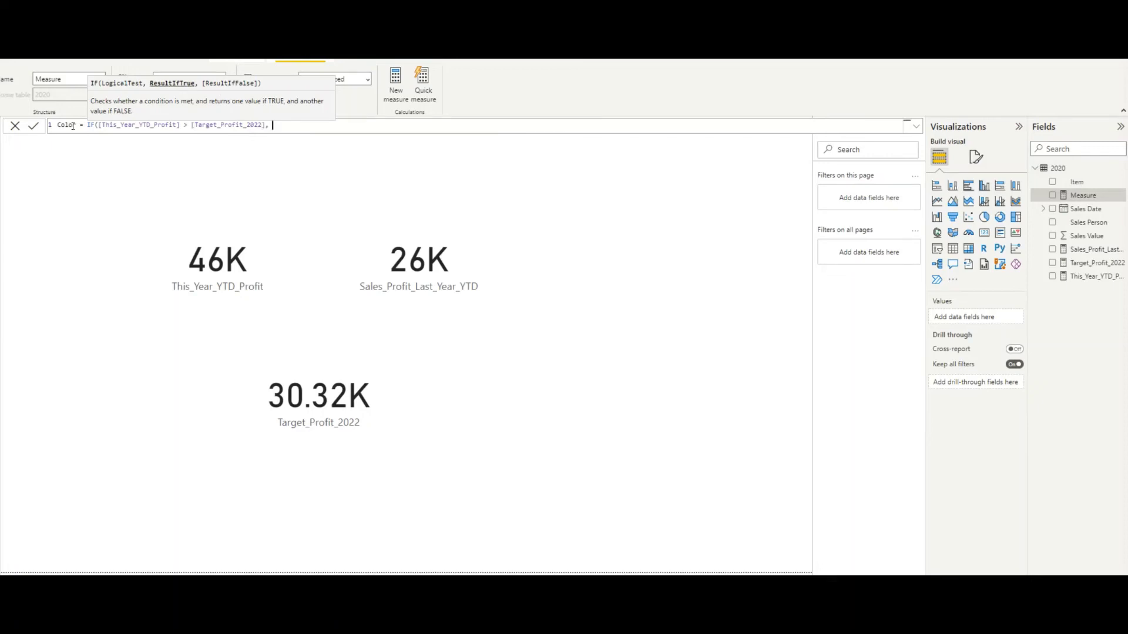
text( "")
text(gr)
text(FF)
text(00)
text(")
text(, )
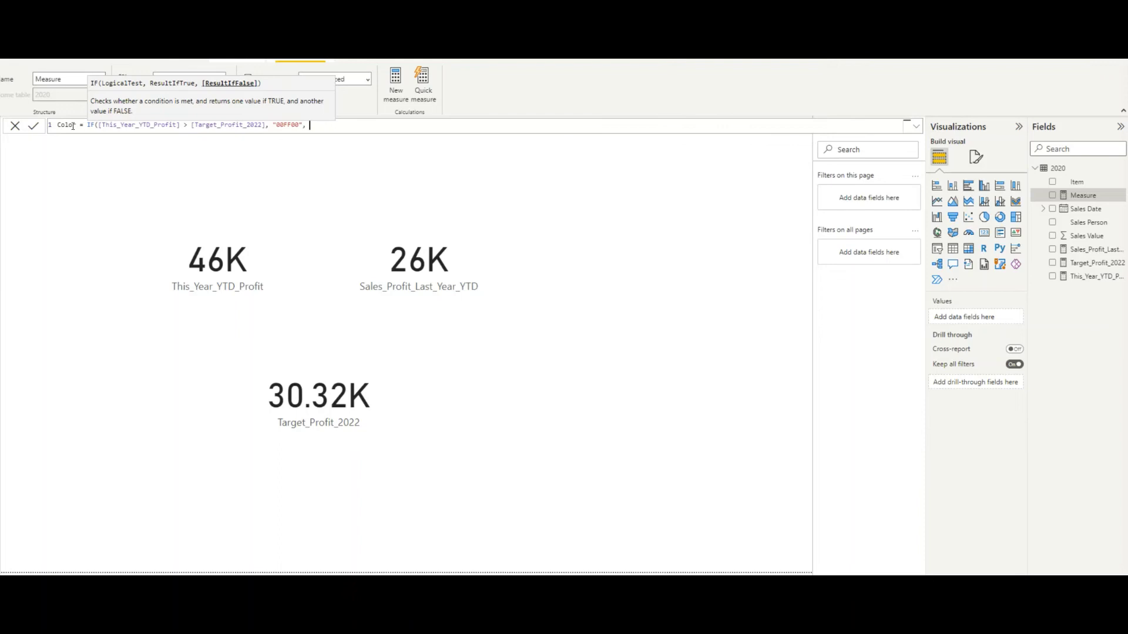
text(IF)
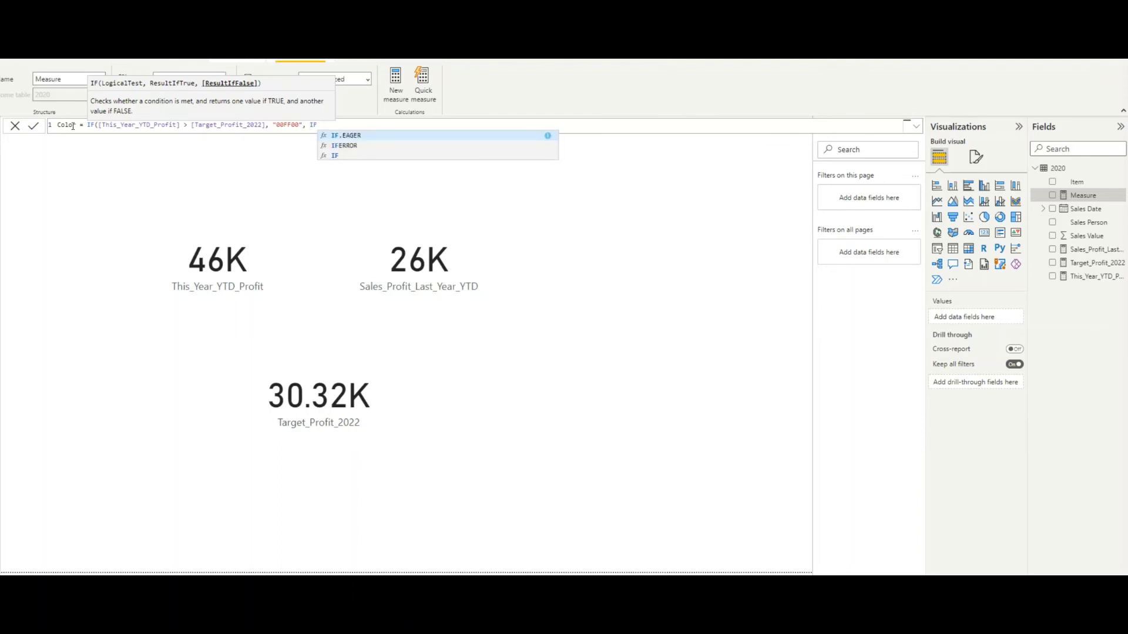
text(()
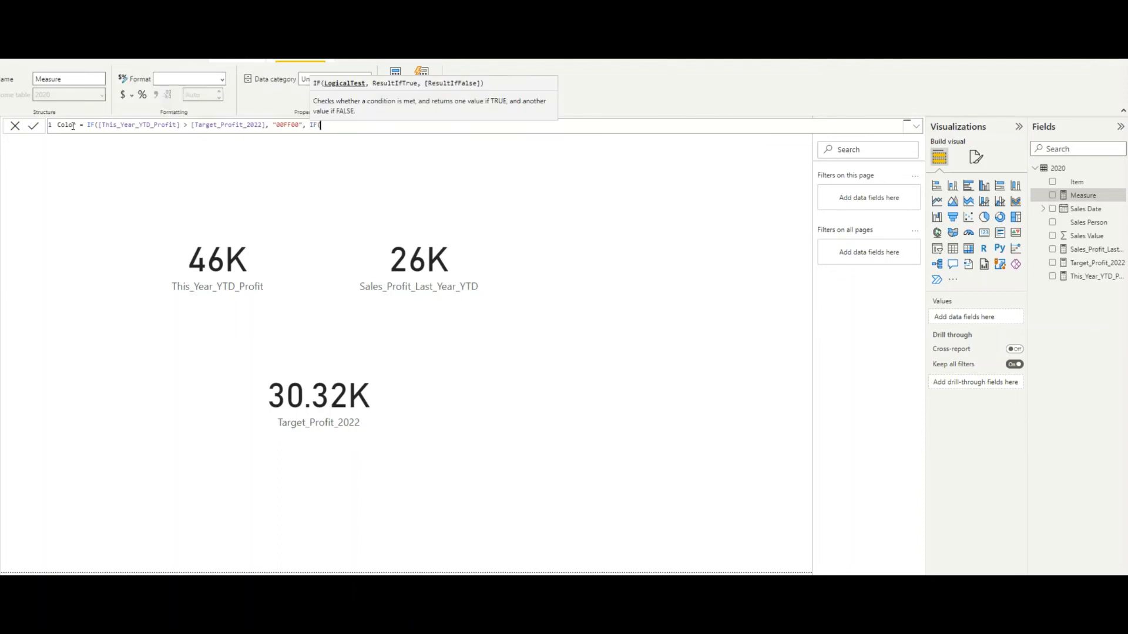
text(This)
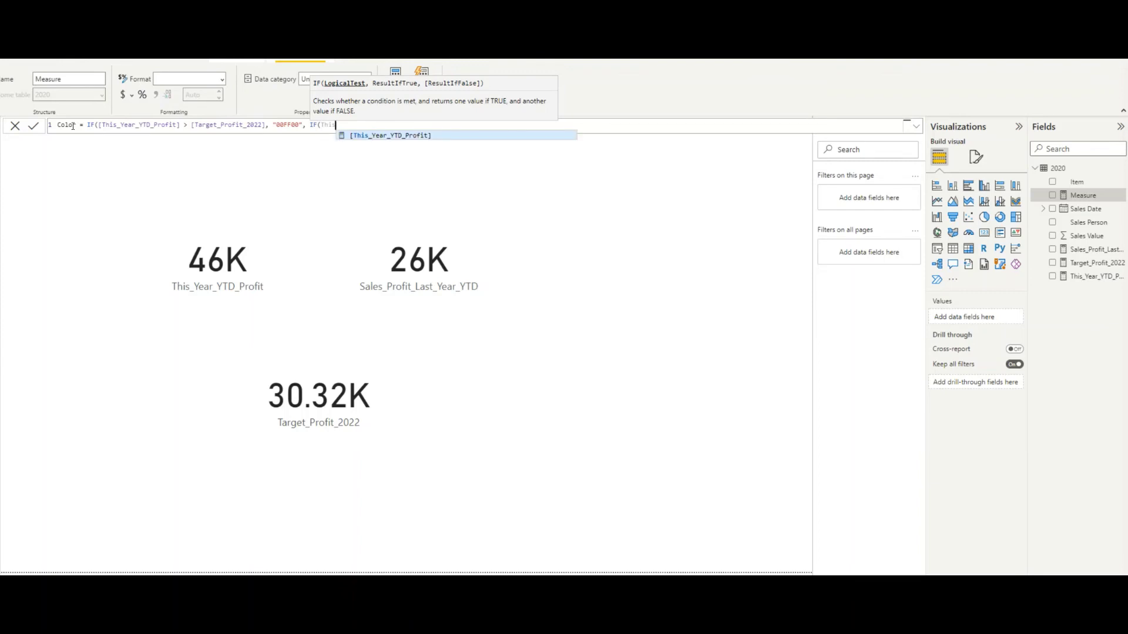
key(Tab)
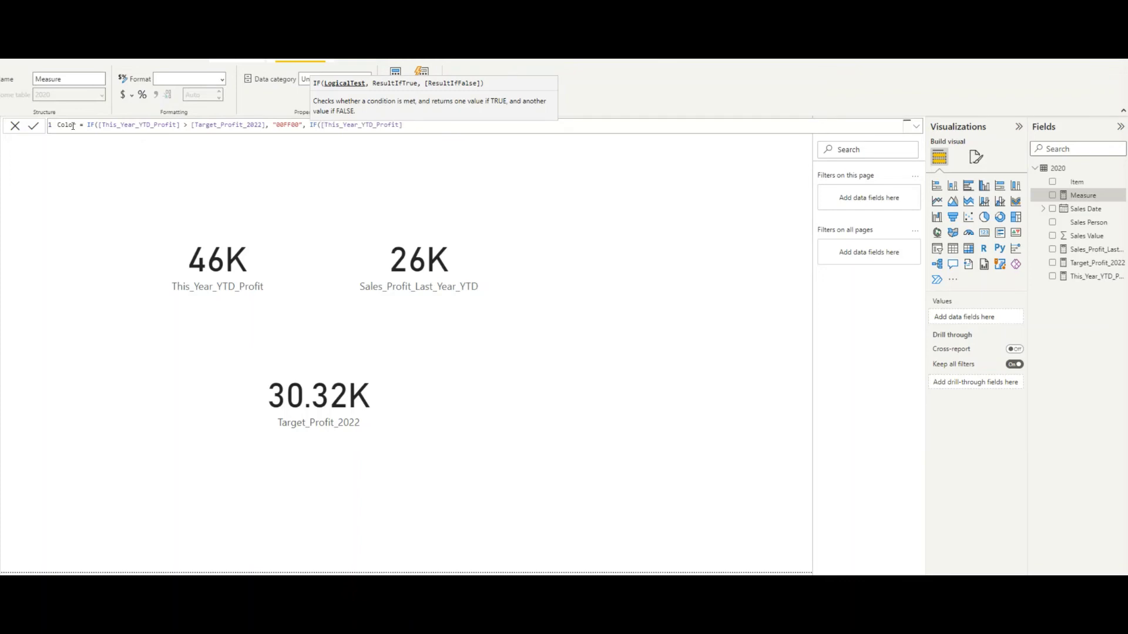
key(BackSpace)
key(BackSpace)
key(BackSpace)
key(BackSpace)
key(BackSpace)
key(BackSpace)
key(BackSpace)
key(BackSpace)
key(BackSpace)
key(BackSpace)
key(BackSpace)
key(BackSpace)
key(BackSpace)
key(BackSpace)
key(BackSpace)
key(BackSpace)
key(BackSpace)
key(BackSpace)
key(BackSpace)
key(BackSpace)
key(BackSpace)
key(BackSpace)
key(BackSpace)
key(BackSpace)
key(BackSpace)
text(", ")
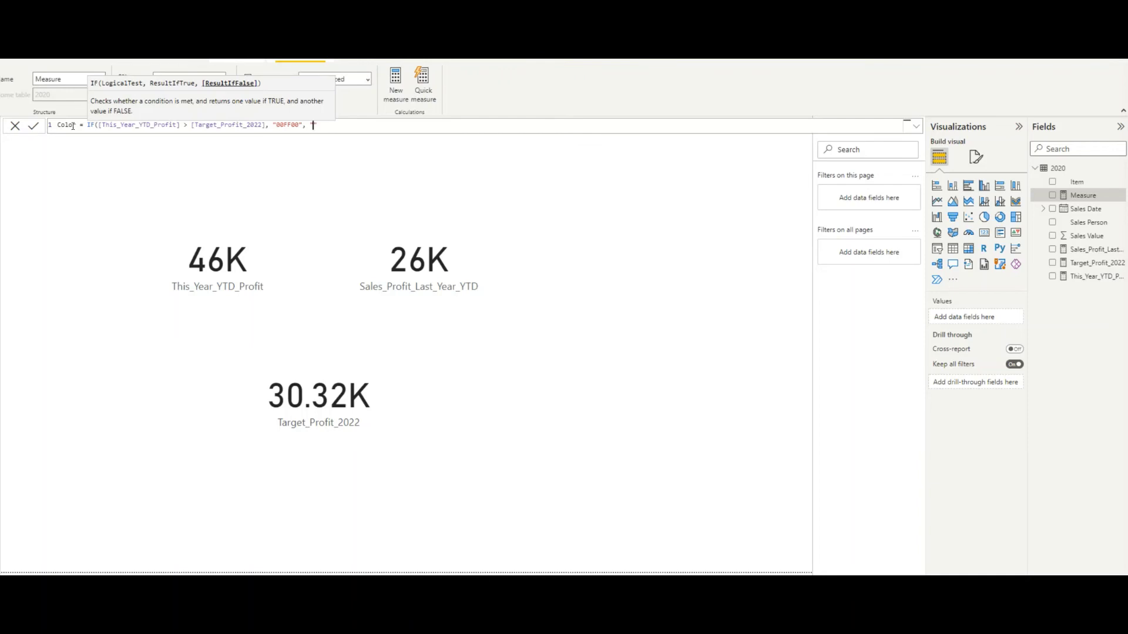
text(#FF0000"))
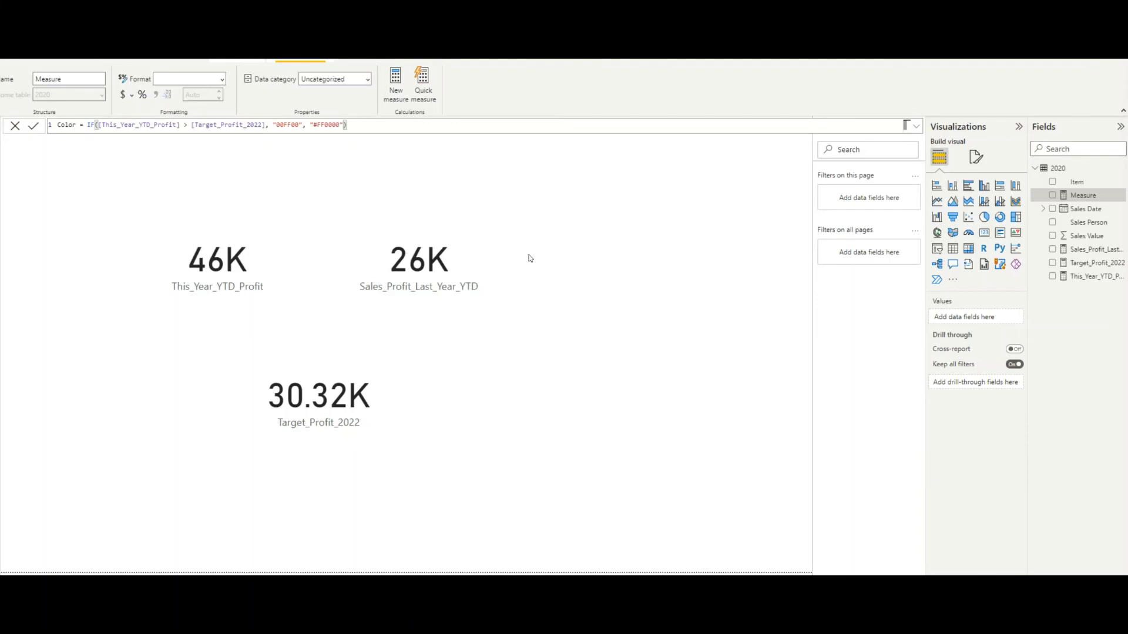
Commit the Color measure, then add a card at the top of the page showing Color (#00FF00).
click(787, 395)
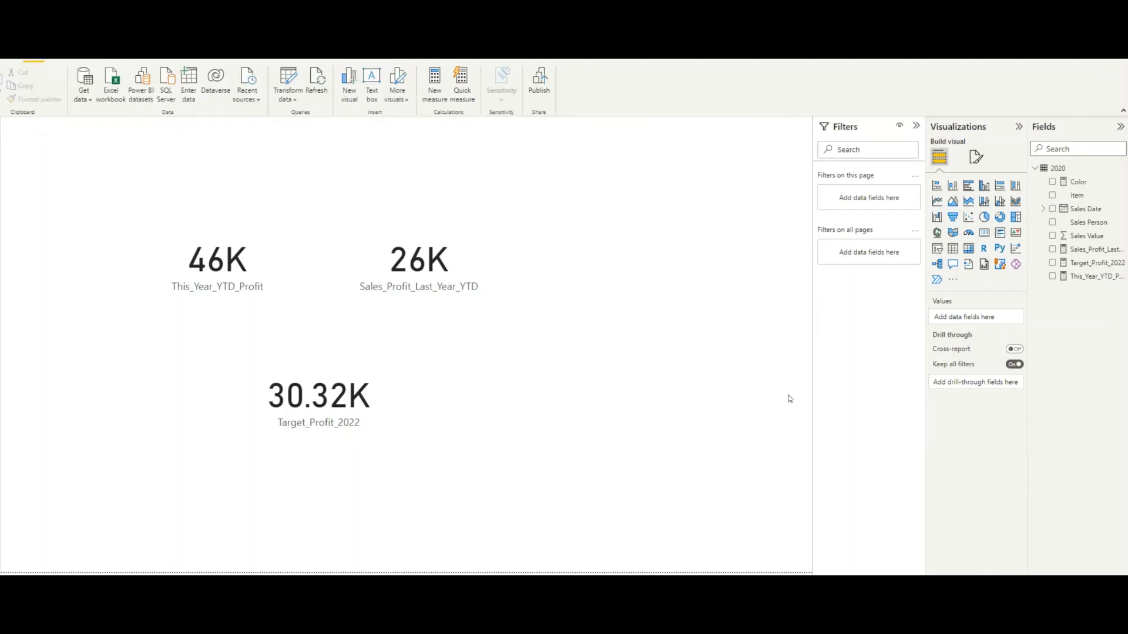
click(982, 235)
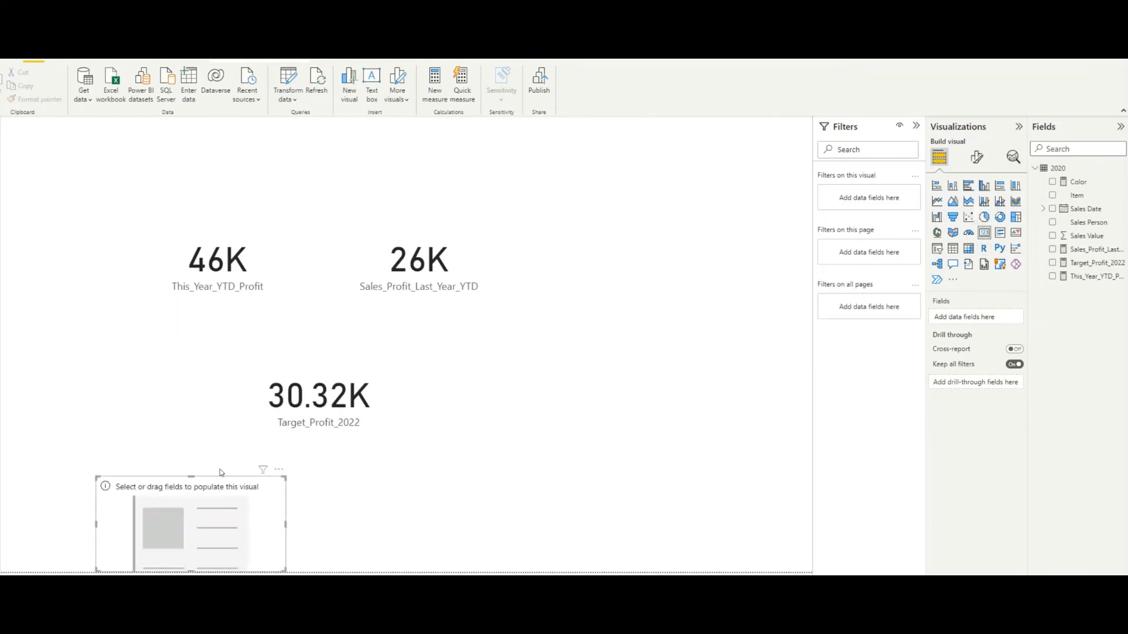
drag(182, 515, 222, 462)
drag(269, 386, 353, 153)
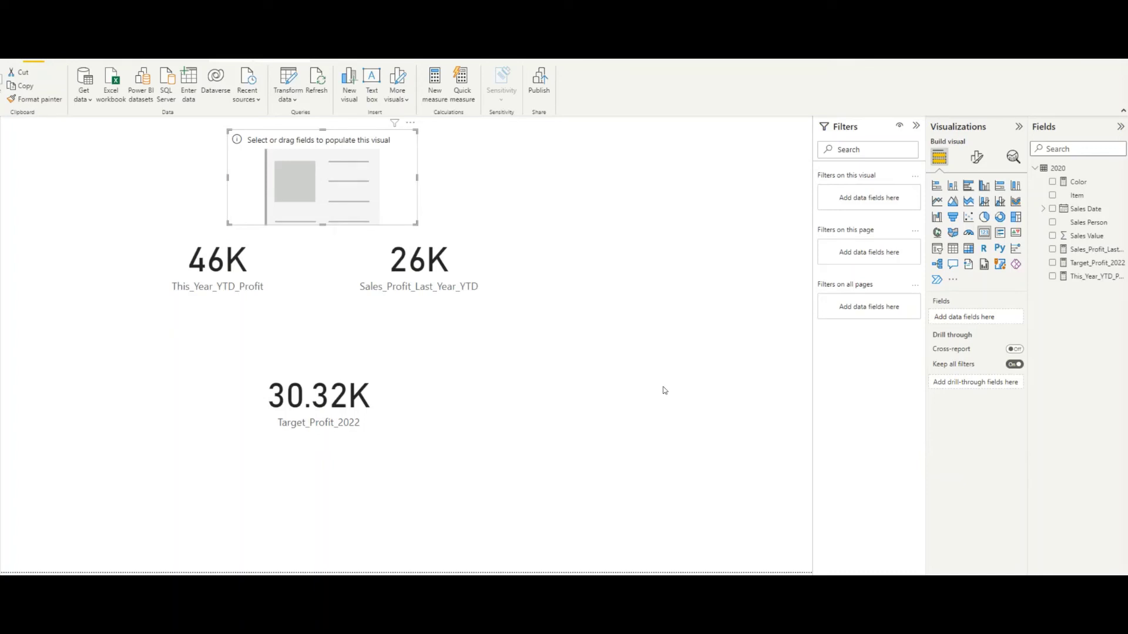
drag(1078, 181, 314, 198)
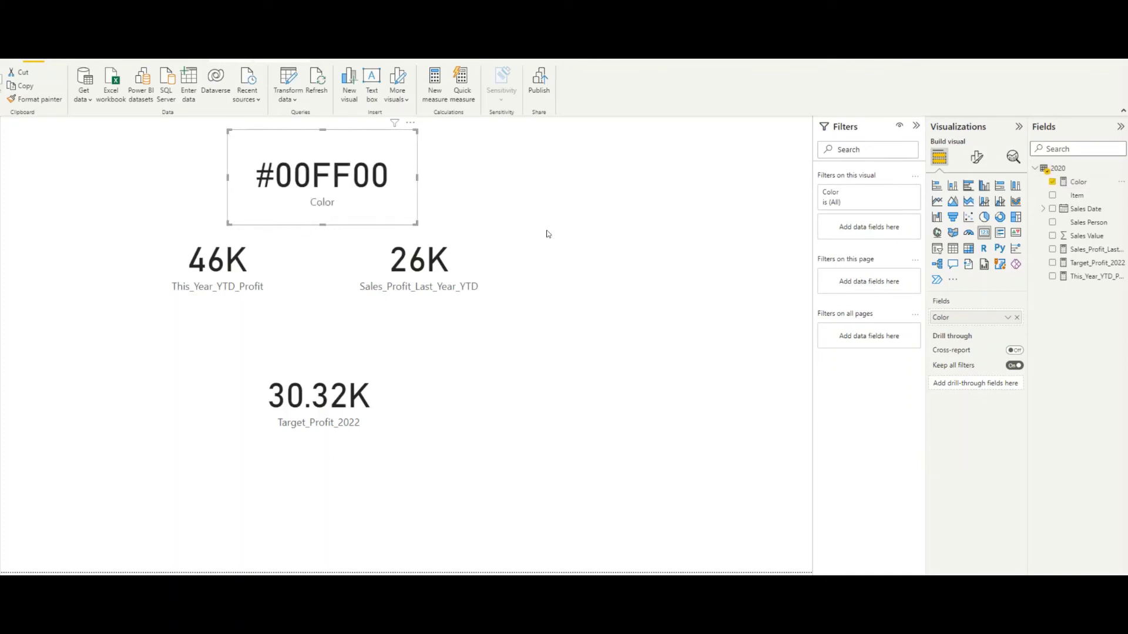
Format the card's background by Field value using the Color measure, turning it green.
click(976, 157)
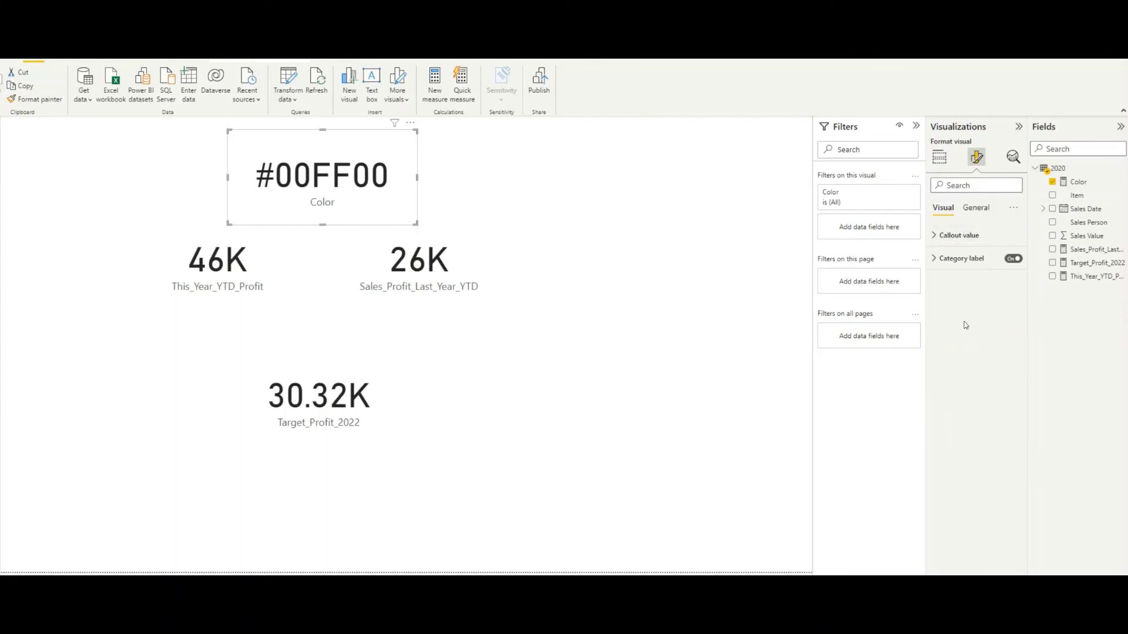
click(975, 211)
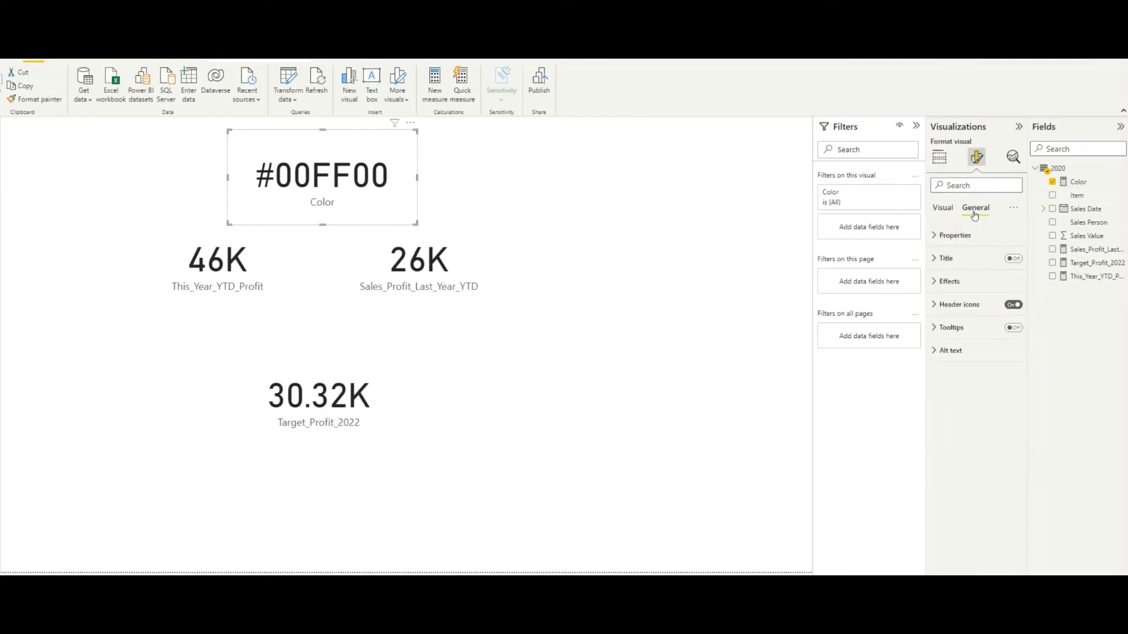
click(947, 281)
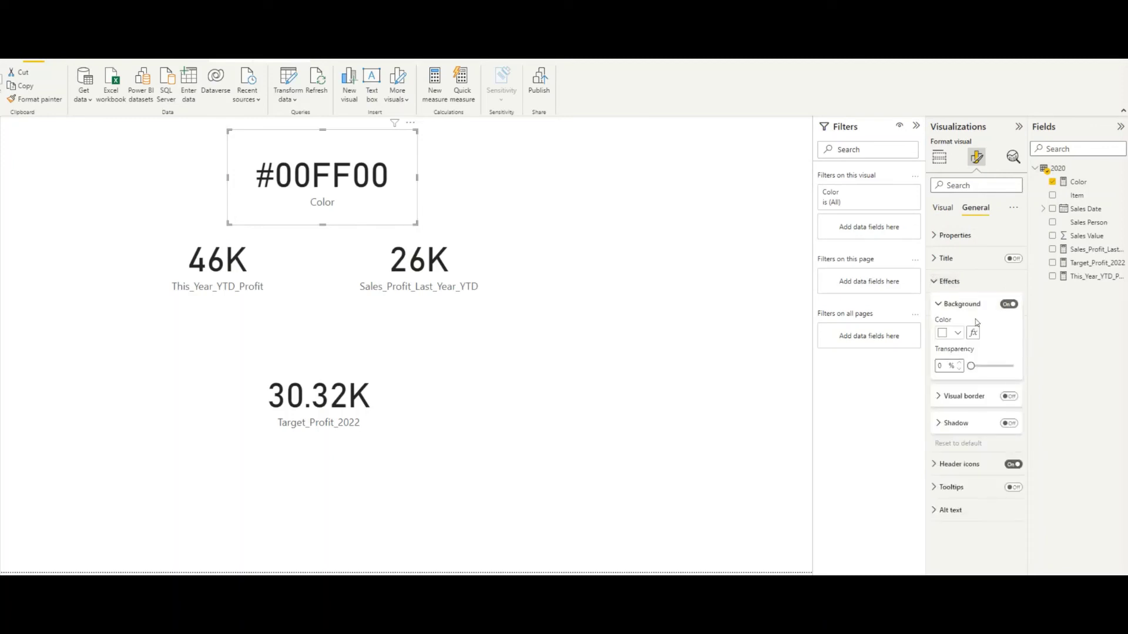
click(973, 334)
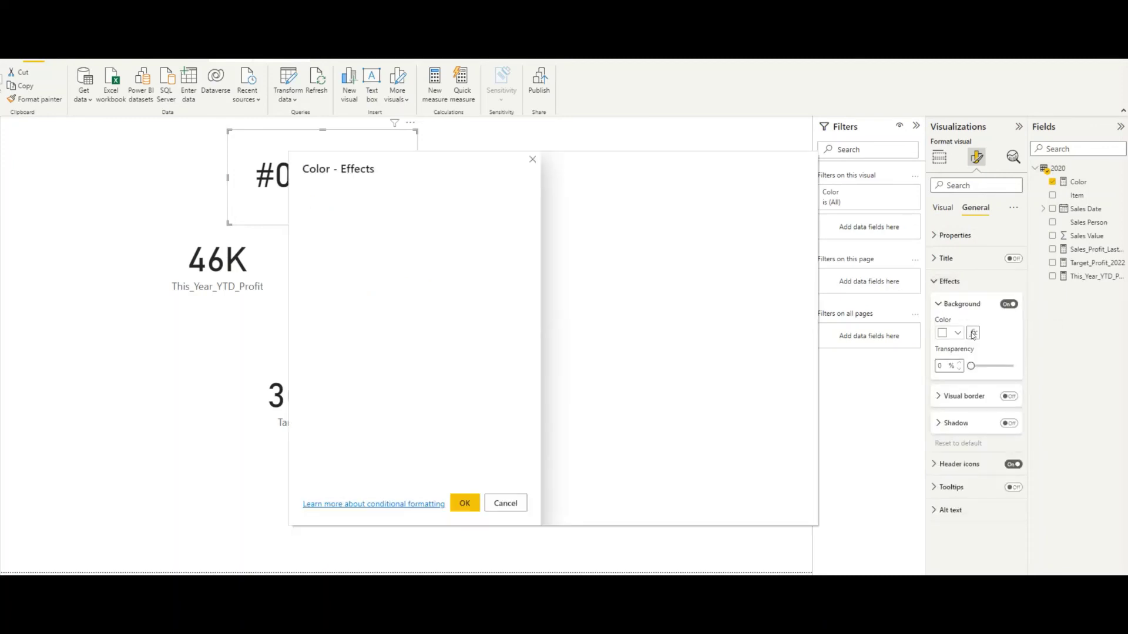
click(451, 214)
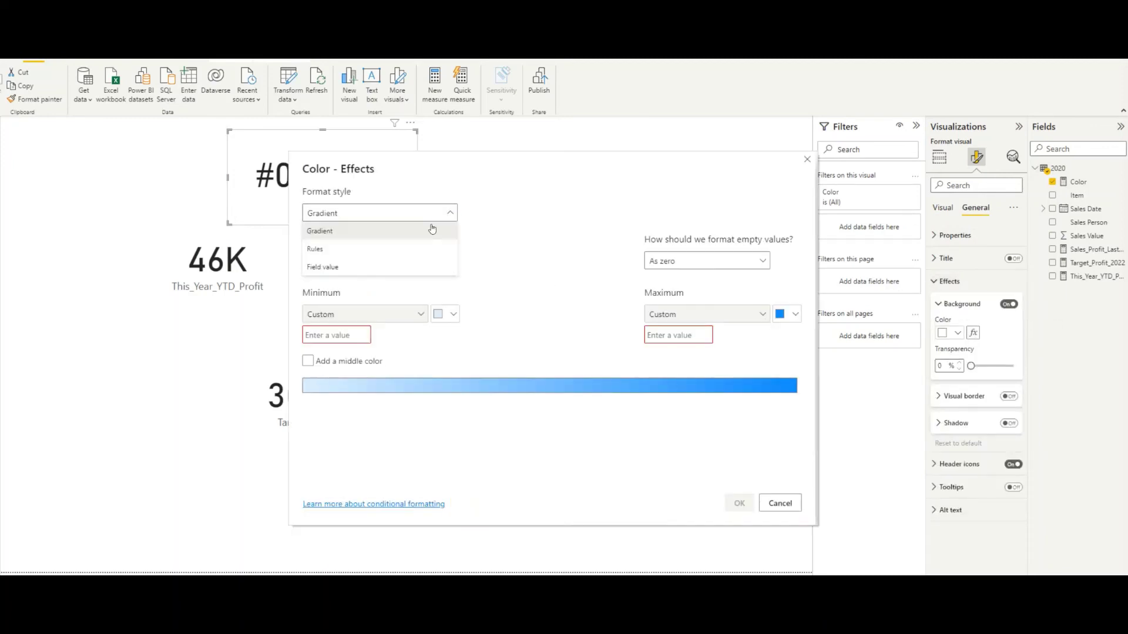
click(351, 266)
click(454, 257)
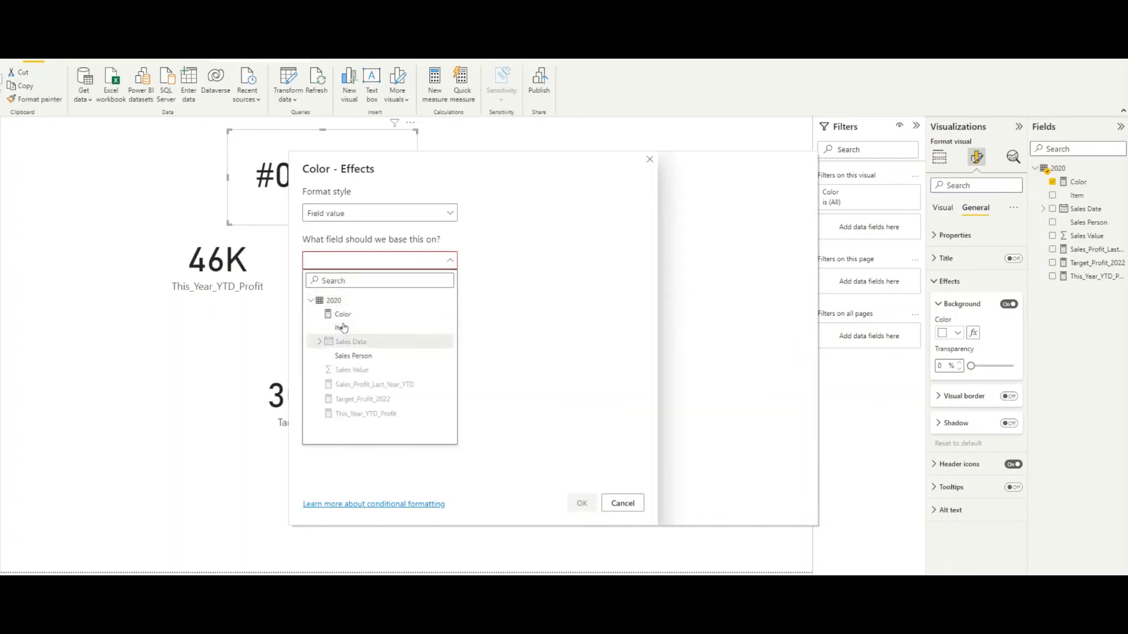
click(338, 315)
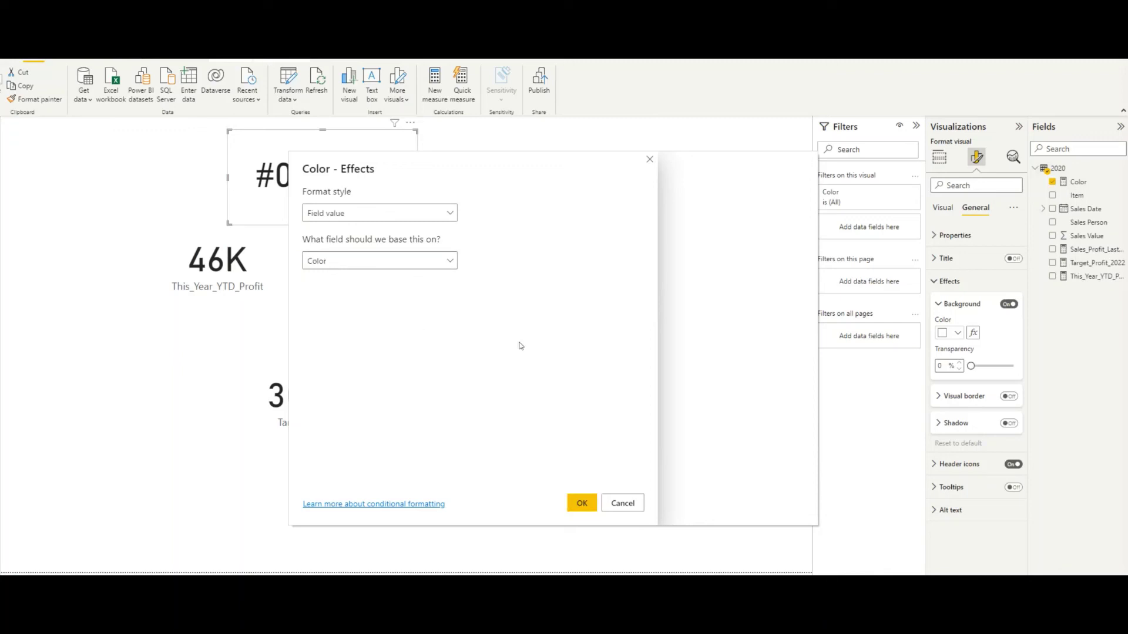
click(581, 504)
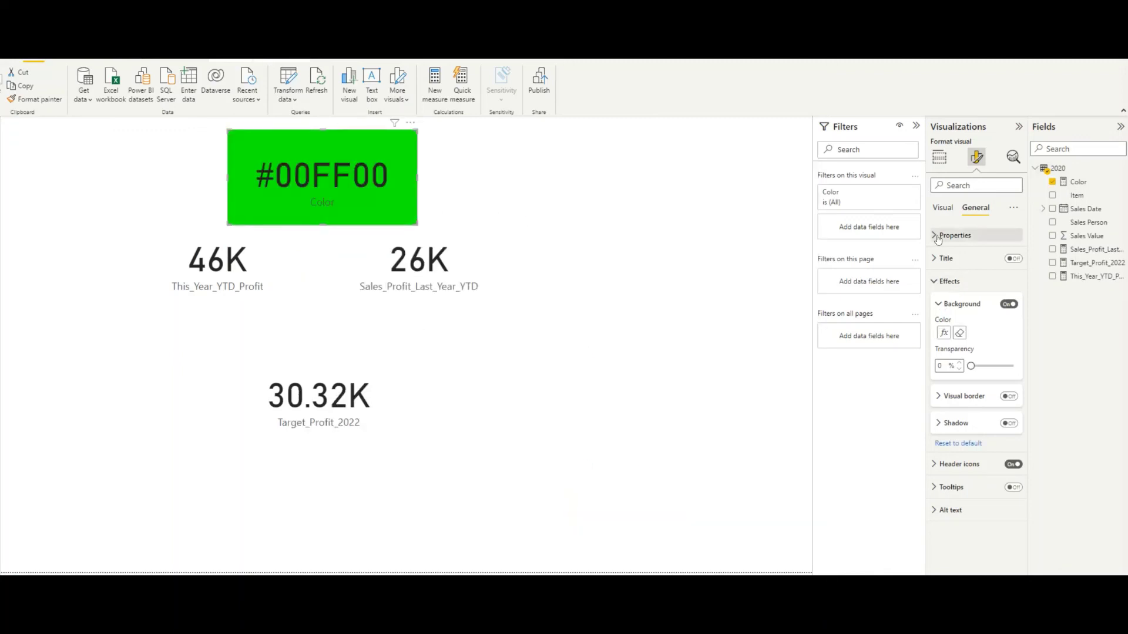
Turn off the card's category label and the callout value's text wrap.
click(942, 210)
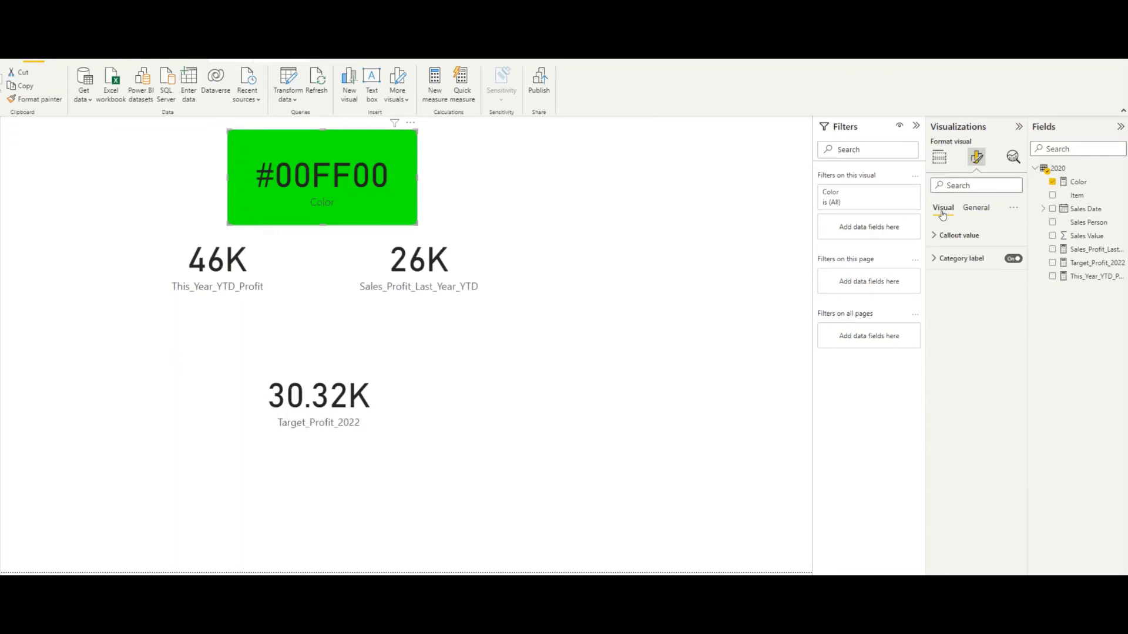
click(1011, 259)
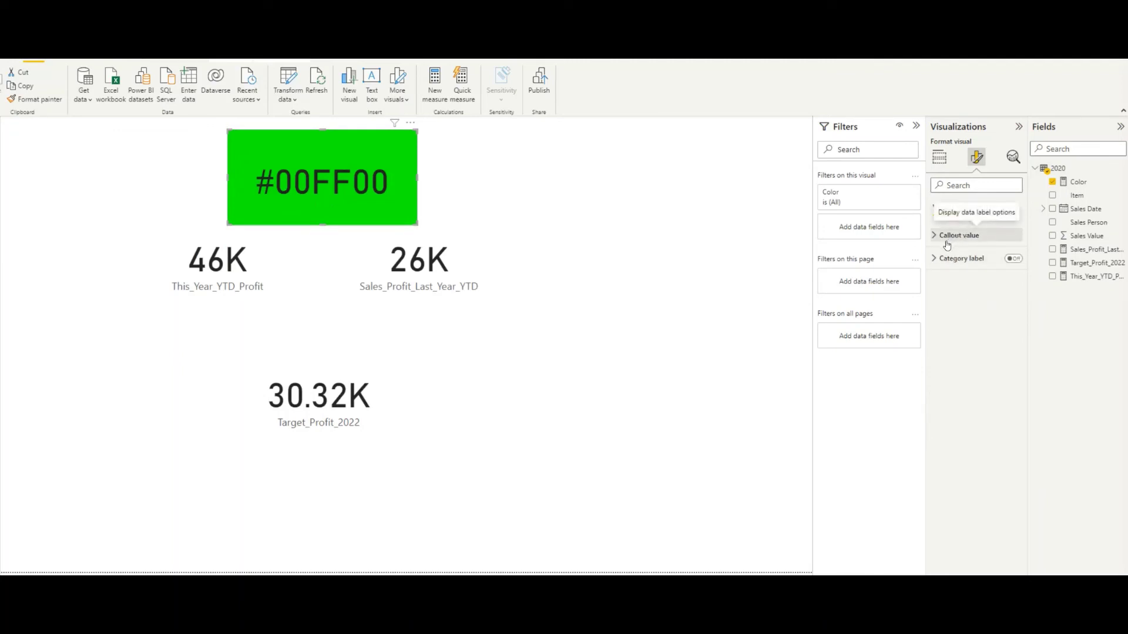
click(959, 236)
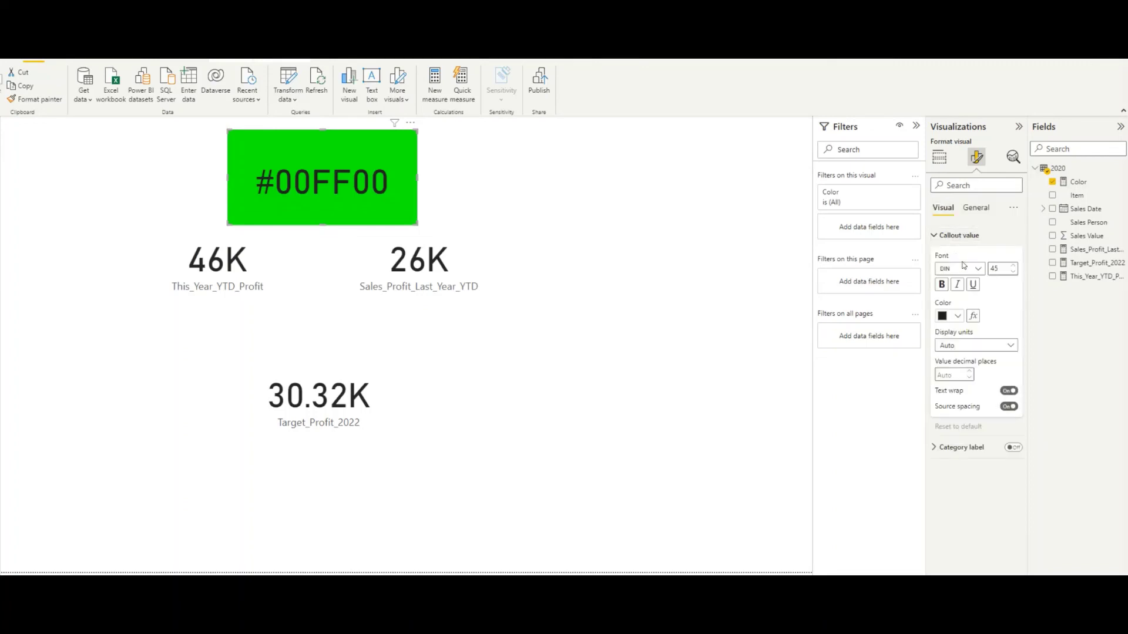
click(1008, 391)
Turn off the card's header icons and title in the General settings.
click(972, 209)
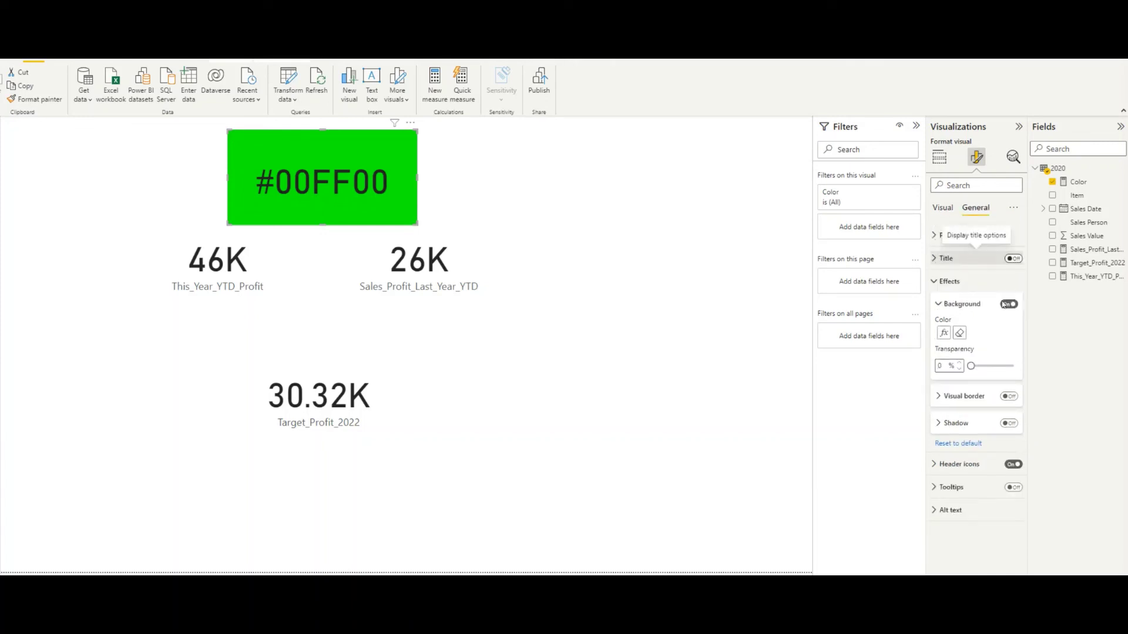
click(1015, 465)
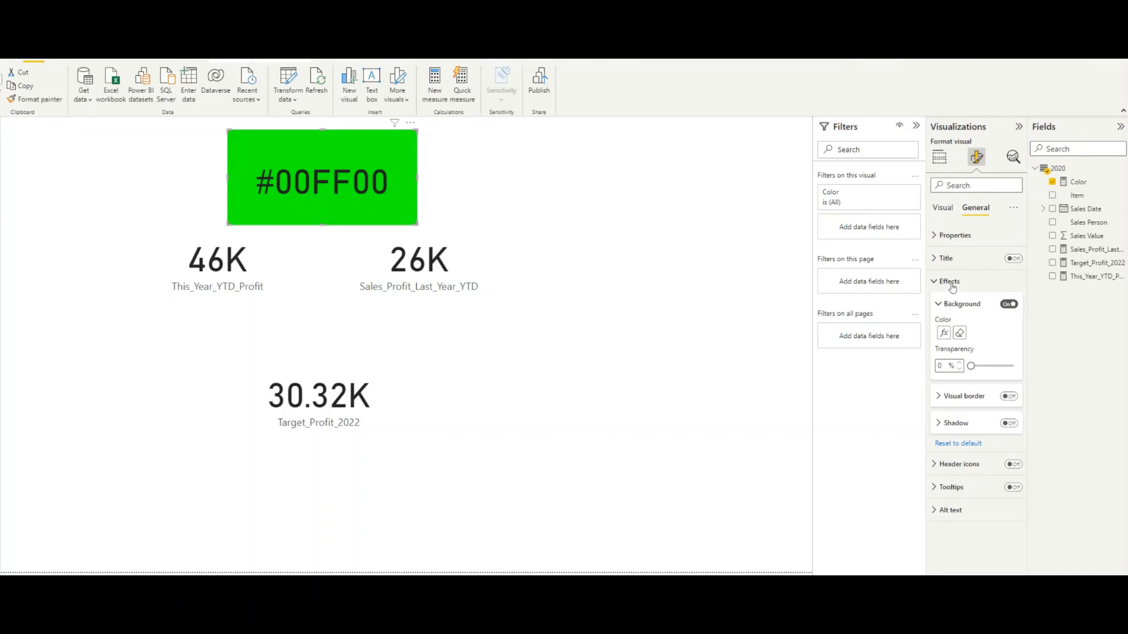
click(942, 305)
click(1012, 261)
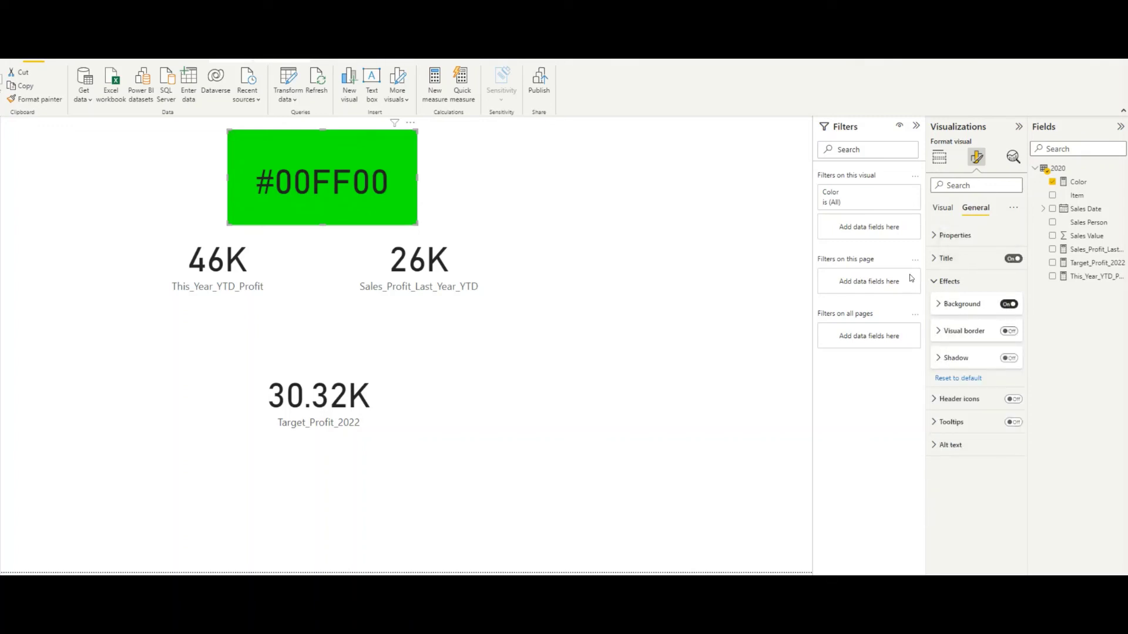
click(938, 236)
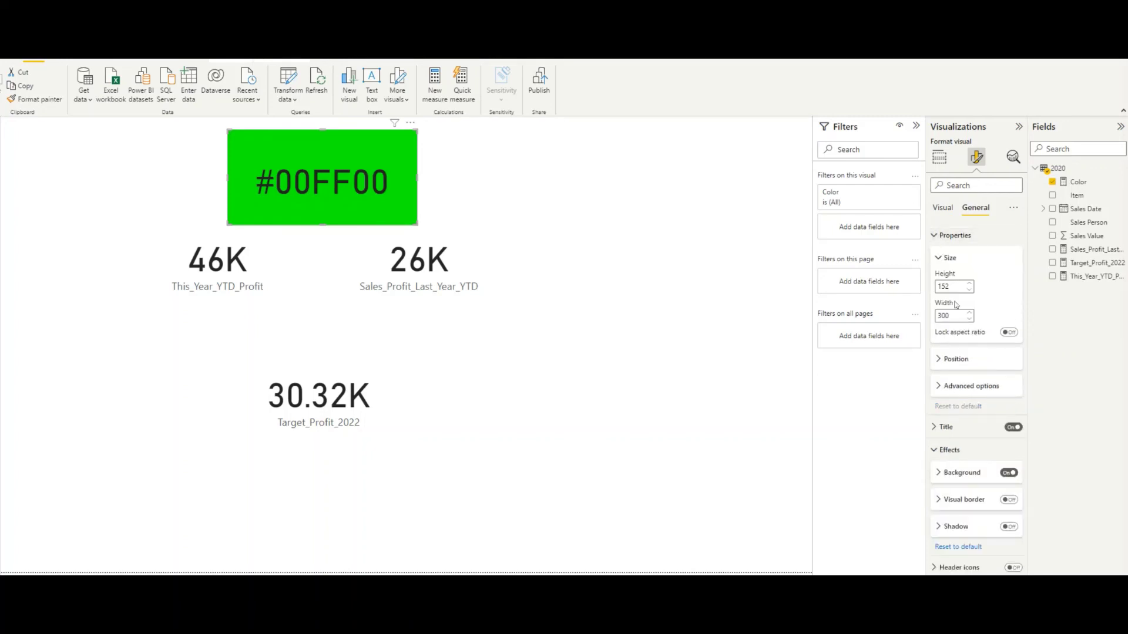
click(938, 235)
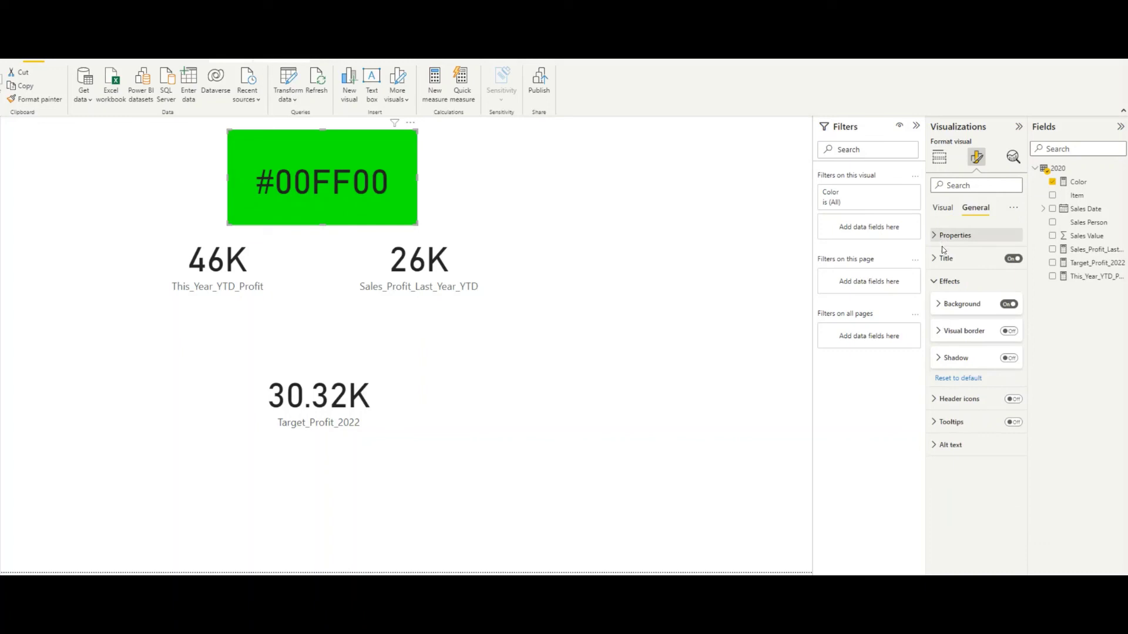
click(939, 262)
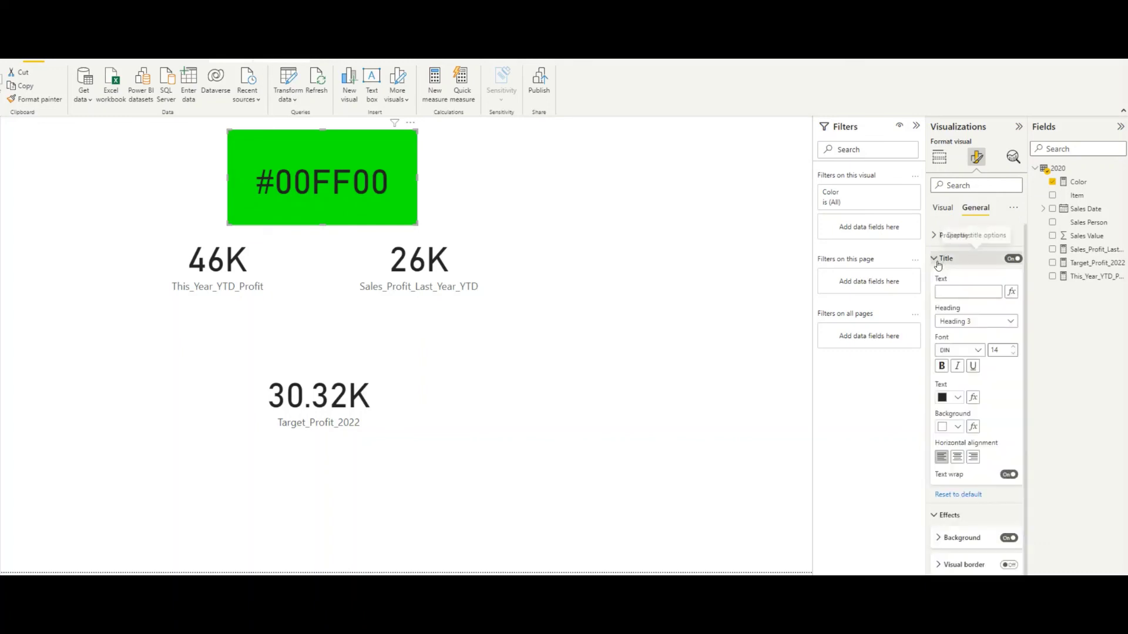
click(1014, 259)
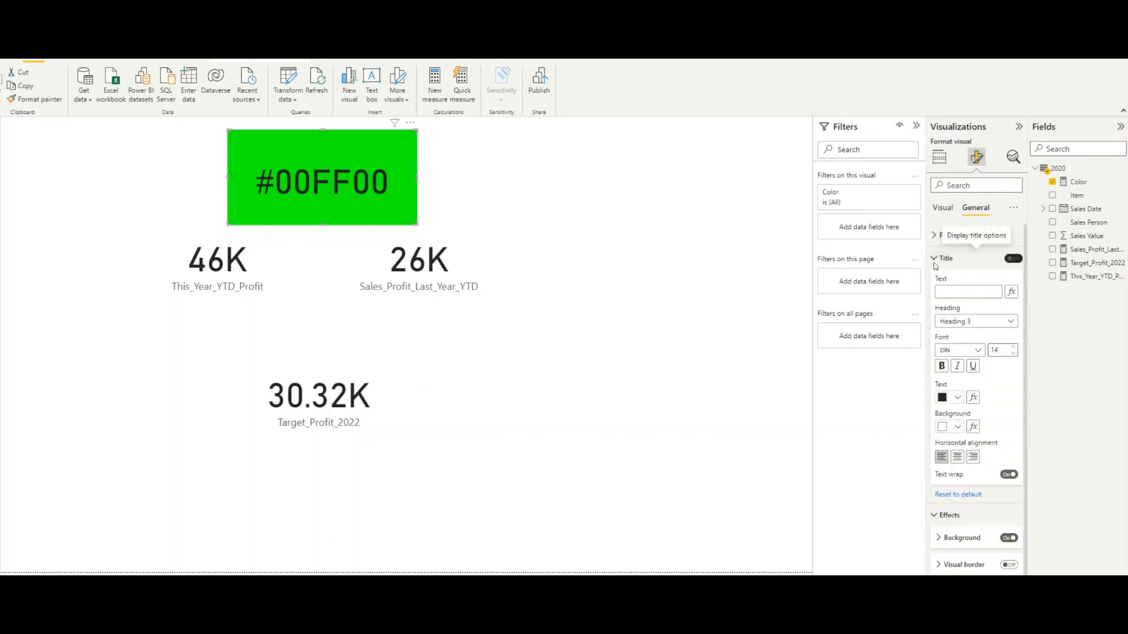
click(936, 259)
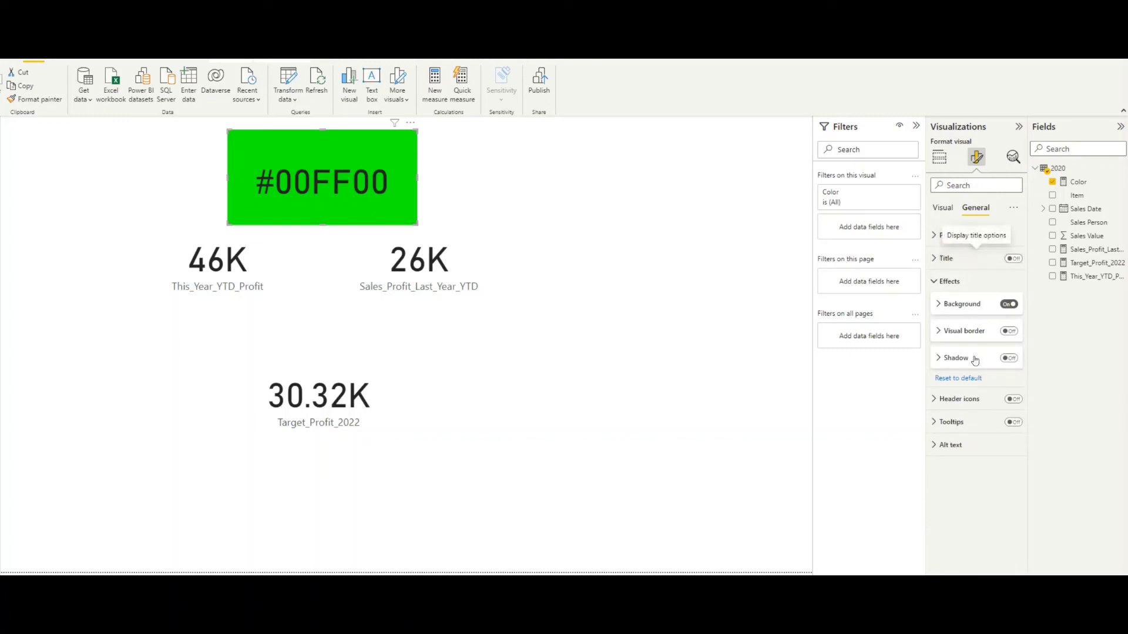
click(944, 210)
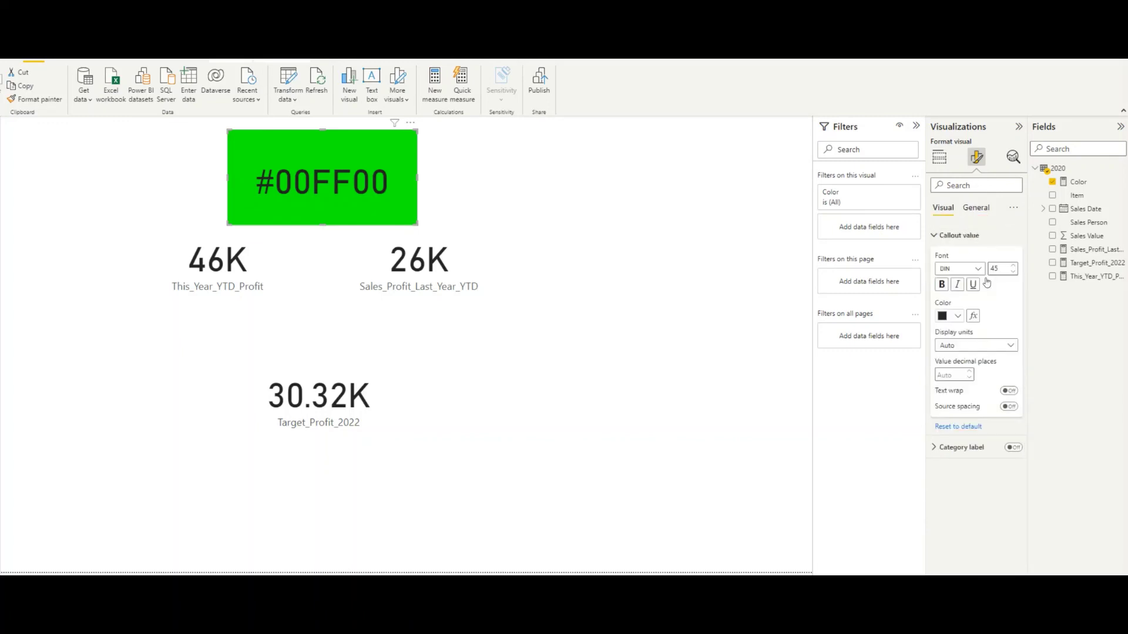
Colour the callout value by Field value using the 2020 table's Color measure.
click(974, 316)
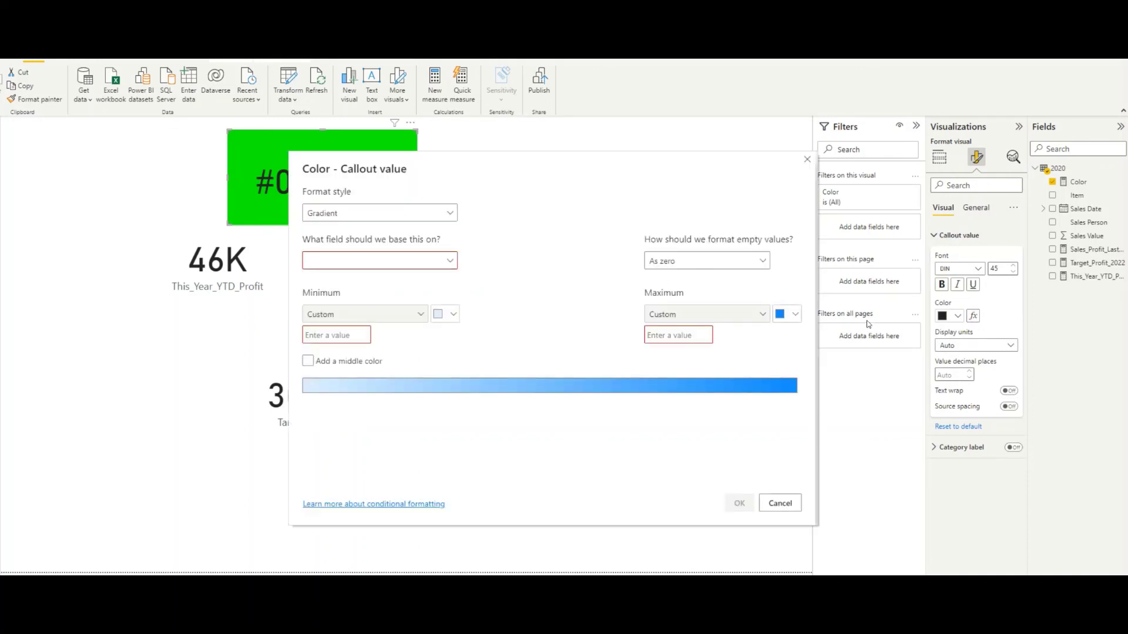
click(402, 215)
click(349, 271)
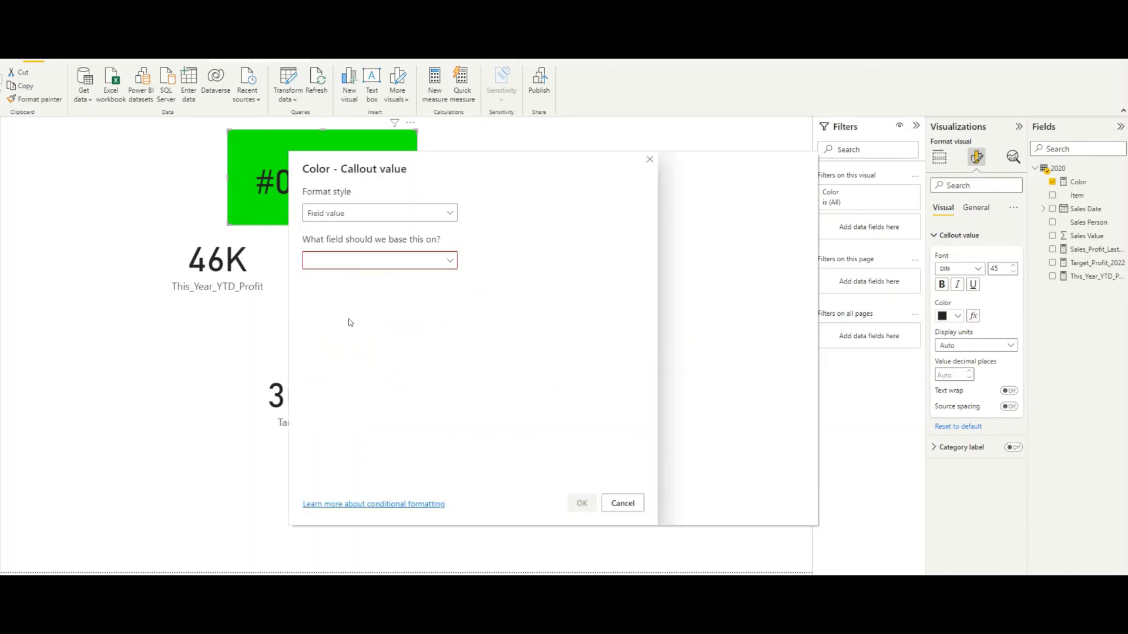
click(449, 260)
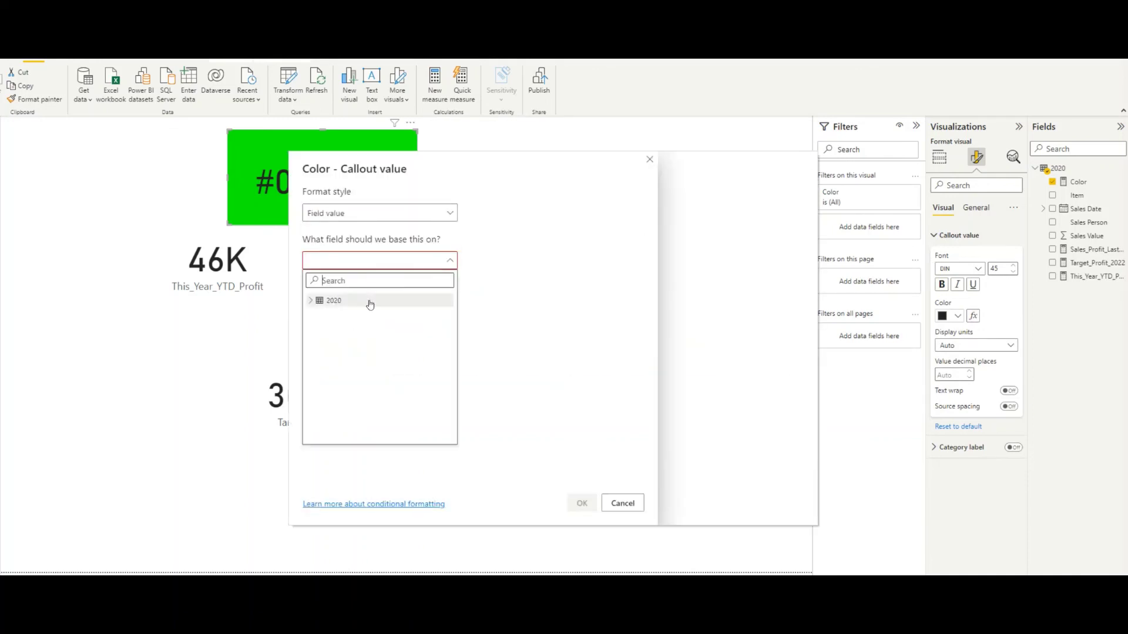
click(317, 306)
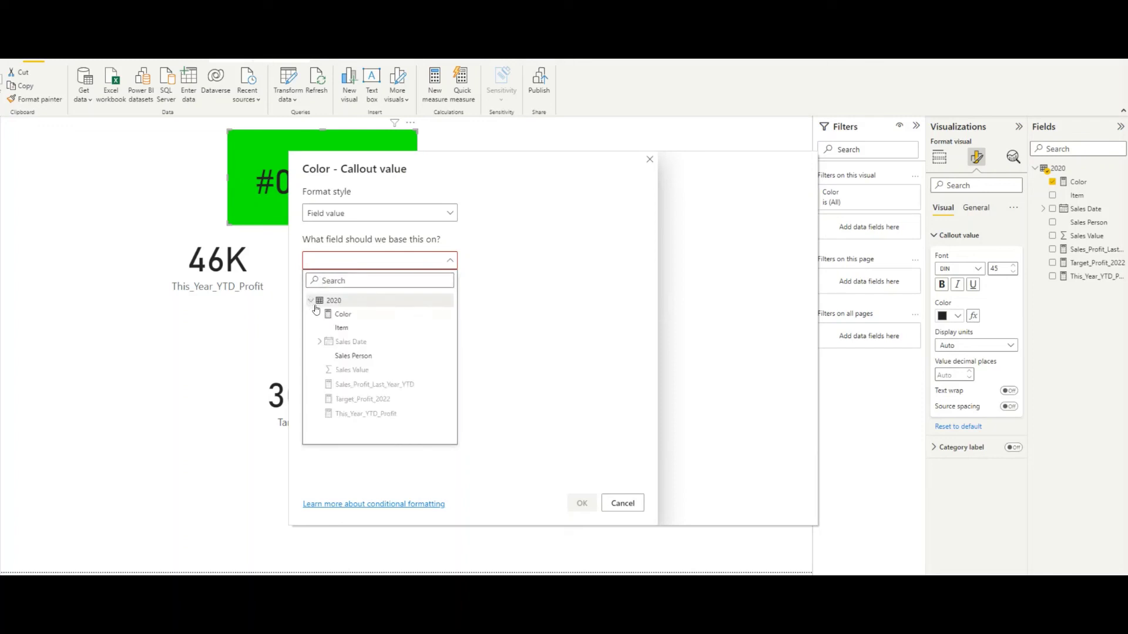
click(344, 315)
click(581, 503)
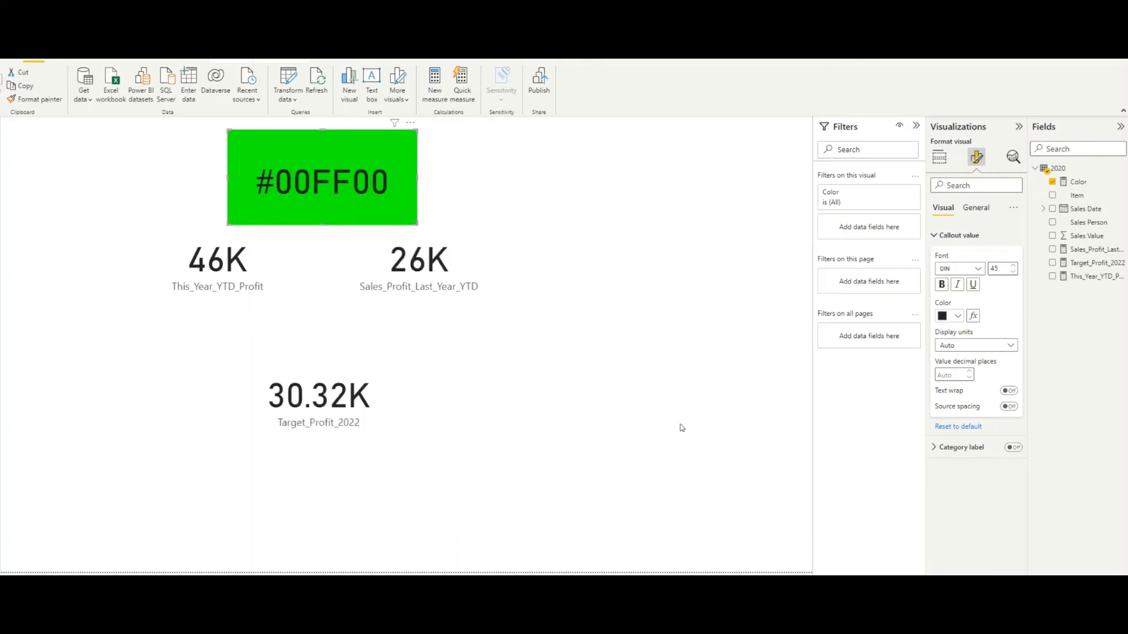
click(581, 251)
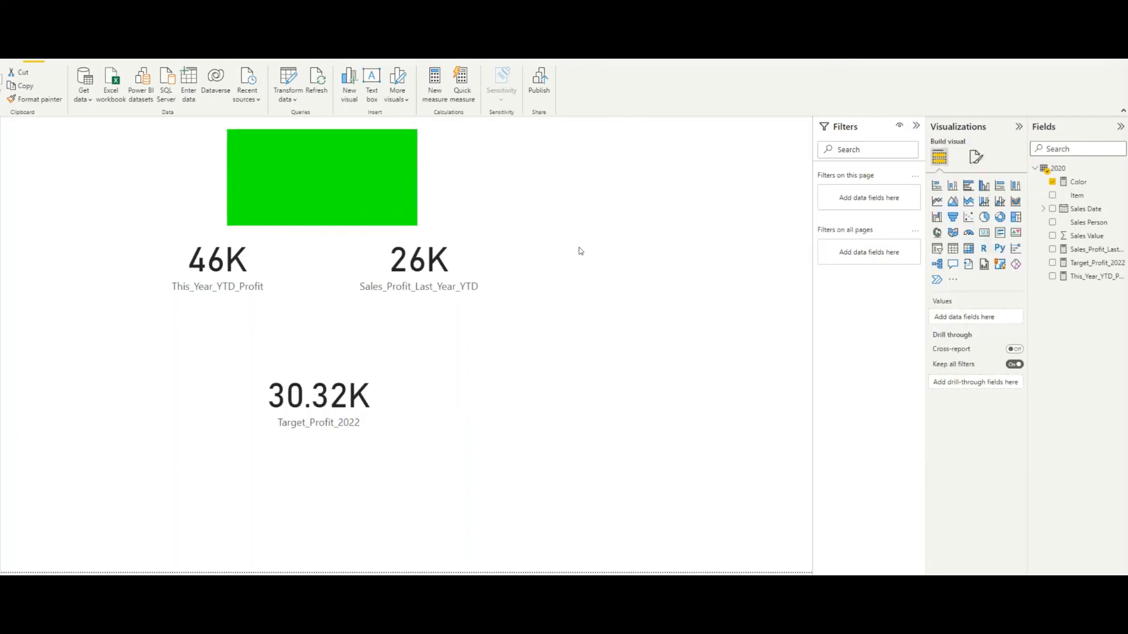